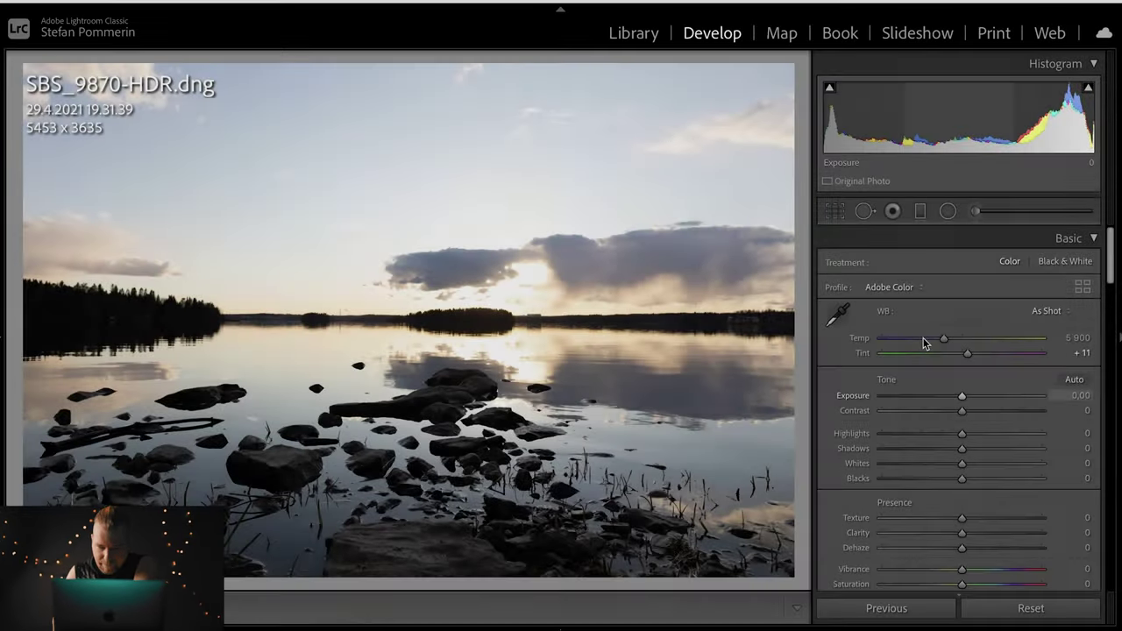
Step: Switch to the Adobe Landscape profile and set Highlights -90, Shadows +19, Whites -19
click(892, 287)
click(915, 303)
drag(961, 433, 893, 438)
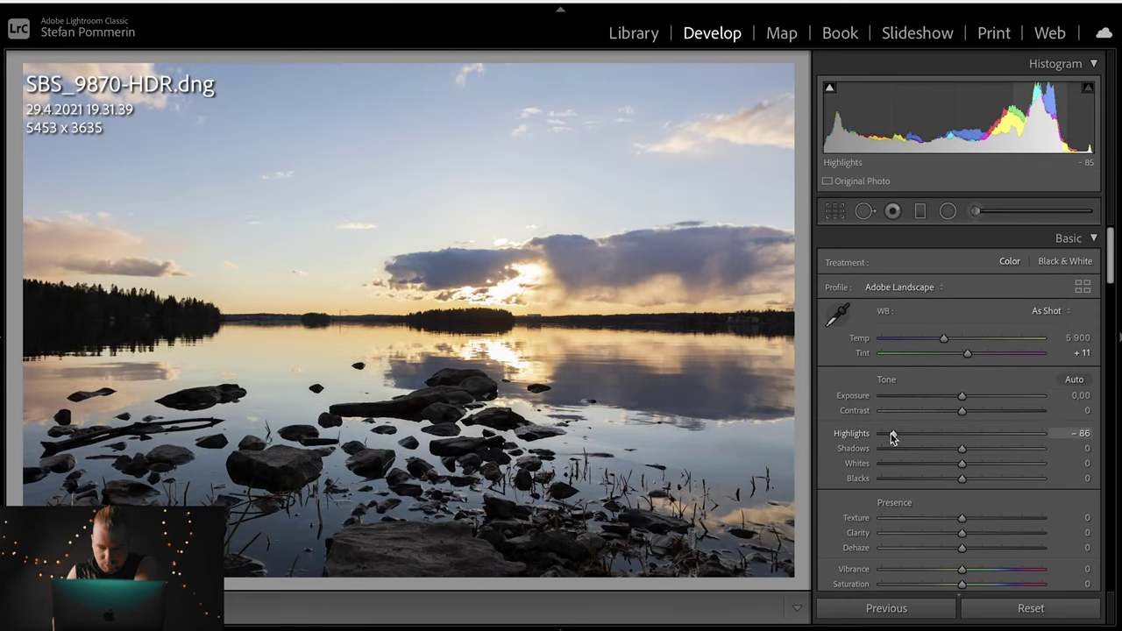
mouse_move(962, 448)
mouse_down()
mouse_move(977, 449)
mouse_move(947, 463)
mouse_move(979, 480)
mouse_move(902, 474)
mouse_move(945, 478)
mouse_move(973, 459)
mouse_move(980, 490)
mouse_up()
Step: Warm Temp to 8640, set Texture +15, Clarity -23, Dehaze +23 and Blacks +34
scroll(979, 482, down, 2)
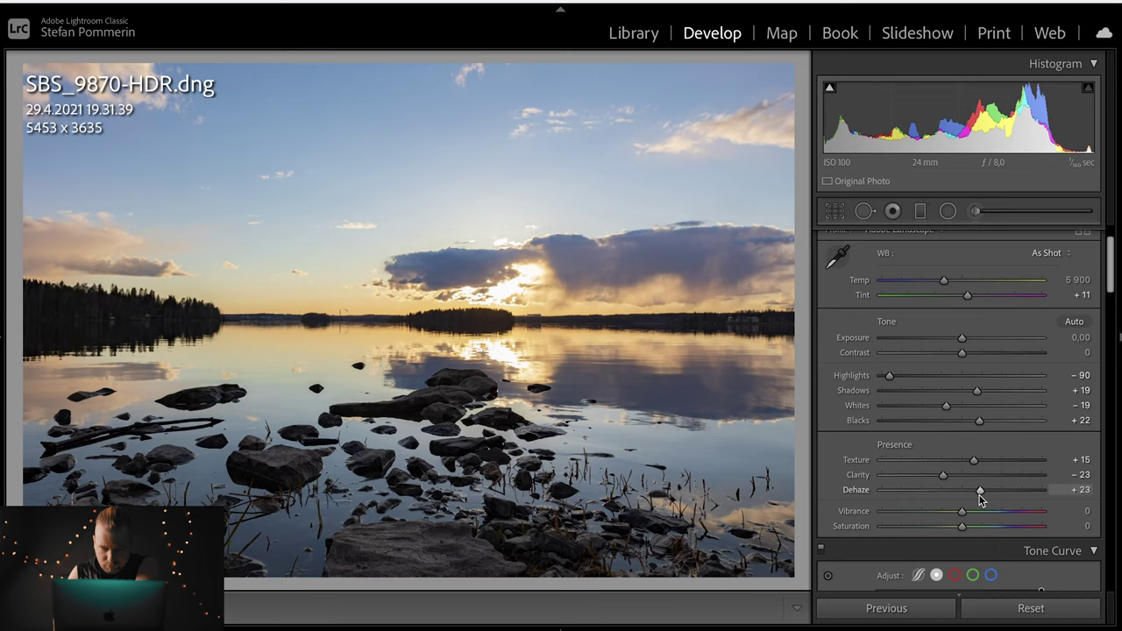
scroll(979, 499, down, 1)
drag(944, 265, 984, 269)
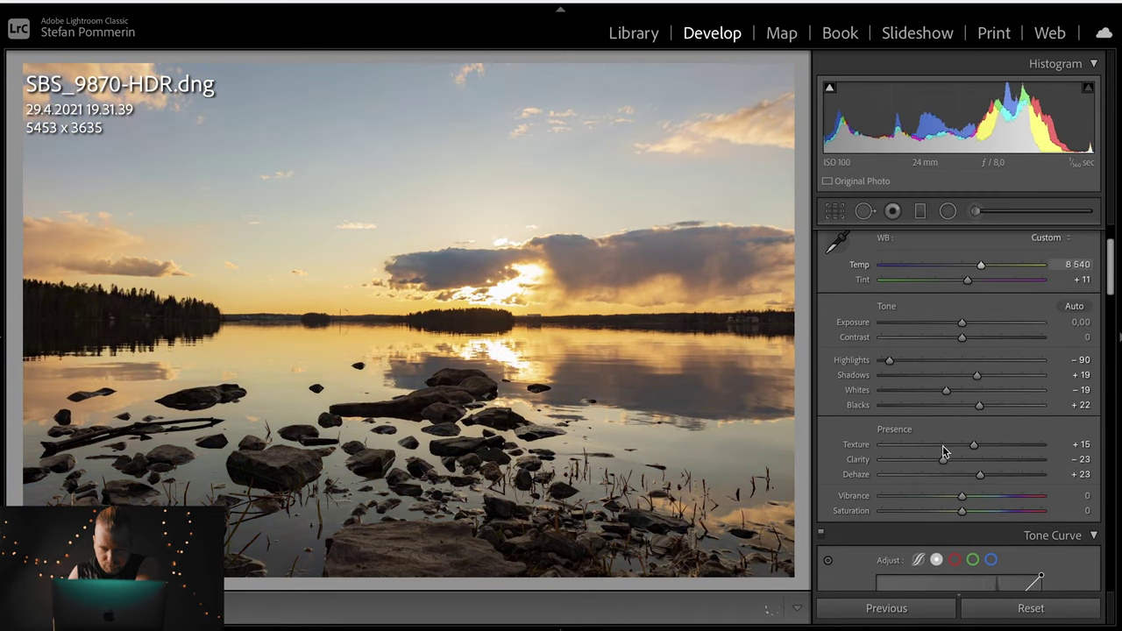
mouse_move(980, 407)
mouse_down()
mouse_move(990, 407)
mouse_move(966, 409)
mouse_move(993, 411)
mouse_up()
Step: Add two Tone Curve points for a gentle S-curve, darkening lows and lifting midtones
scroll(989, 412, down, 2)
scroll(994, 410, down, 3)
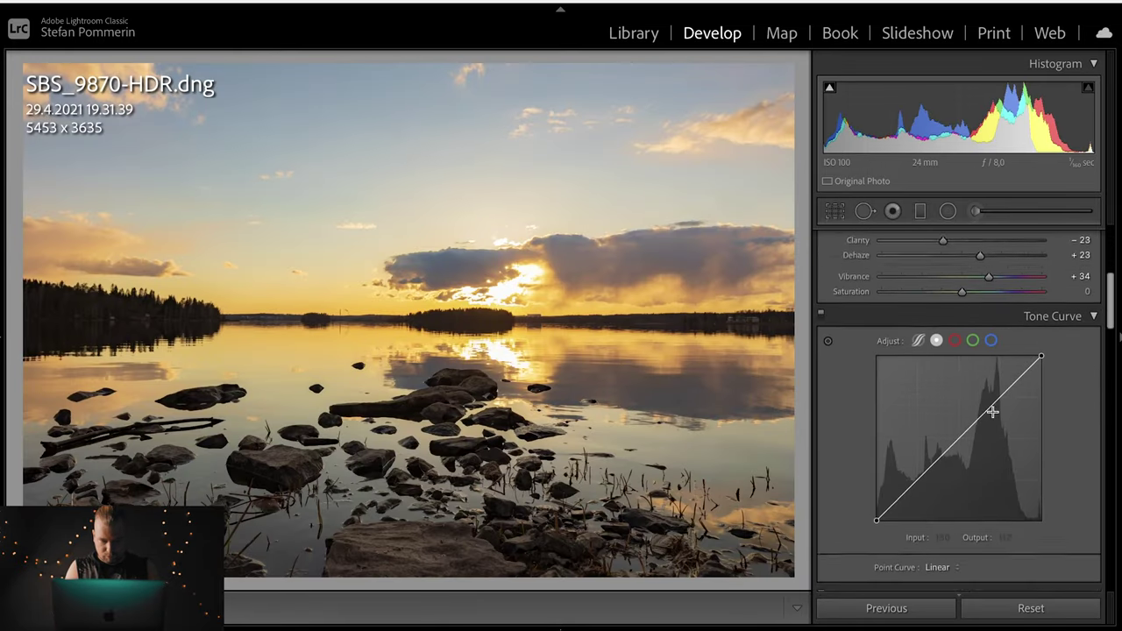
scroll(994, 418, down, 2)
scroll(994, 418, up, 1)
drag(920, 412, 921, 419)
drag(961, 380, 954, 373)
Step: Set HSL Saturation for Green, Aqua, Blue, Purple and Magenta to -100
scroll(953, 373, down, 1)
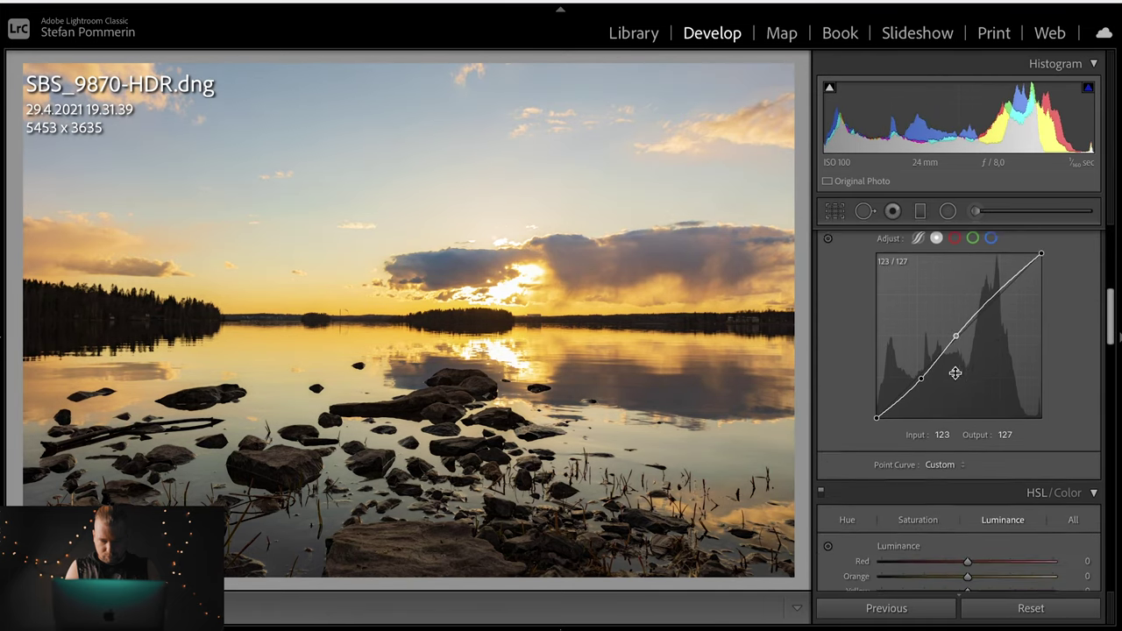
scroll(956, 375, down, 2)
scroll(957, 376, down, 1)
click(918, 387)
mouse_move(967, 504)
mouse_down()
mouse_move(881, 504)
mouse_move(881, 488)
mouse_up()
mouse_move(967, 517)
mouse_down()
mouse_move(881, 518)
mouse_move(881, 532)
mouse_up()
drag(967, 472, 881, 472)
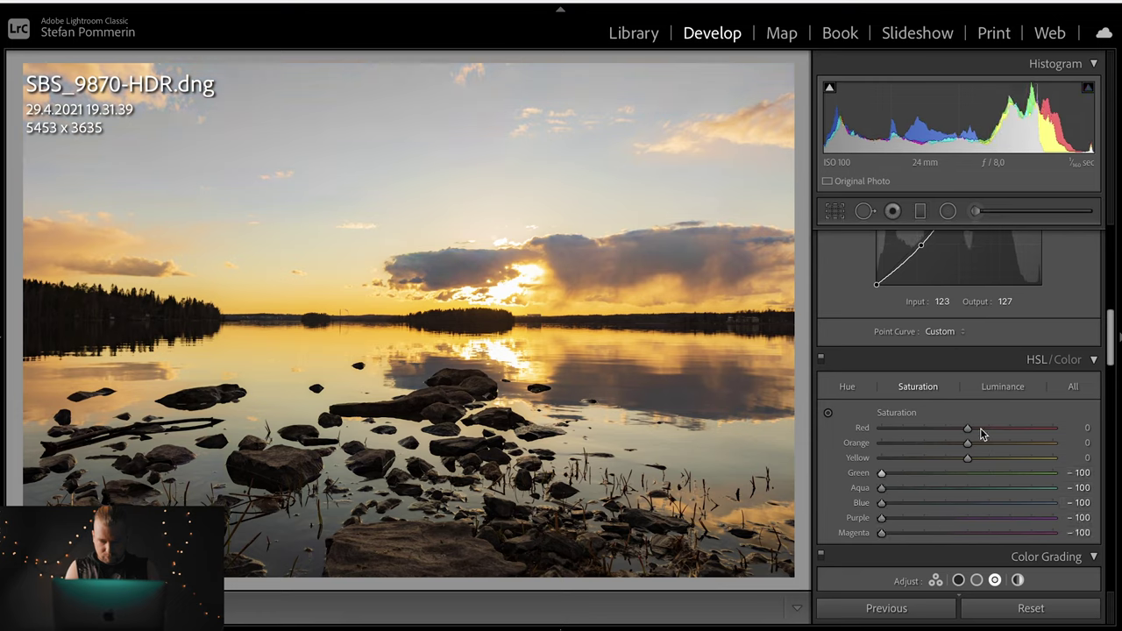
Step: Set HSL Hue to Yellow -27, Orange -16, Aqua 0 and Blue -100
click(846, 387)
mouse_move(967, 457)
mouse_down()
mouse_move(943, 458)
mouse_move(953, 442)
mouse_move(947, 448)
mouse_move(961, 449)
mouse_move(951, 473)
mouse_up()
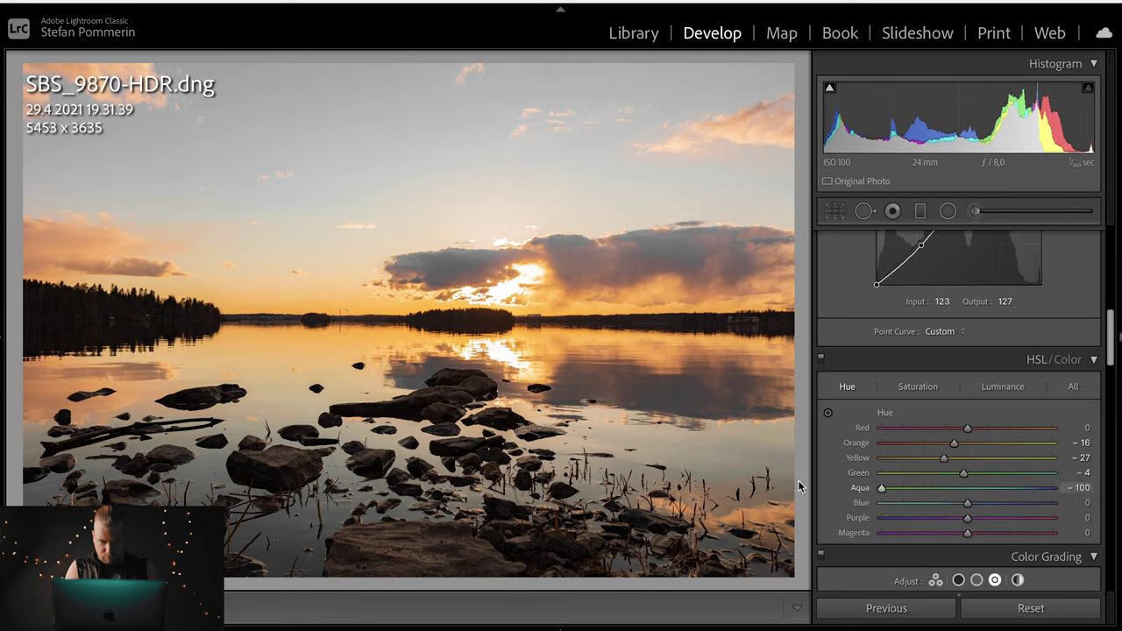
double_click(971, 487)
drag(967, 502, 824, 507)
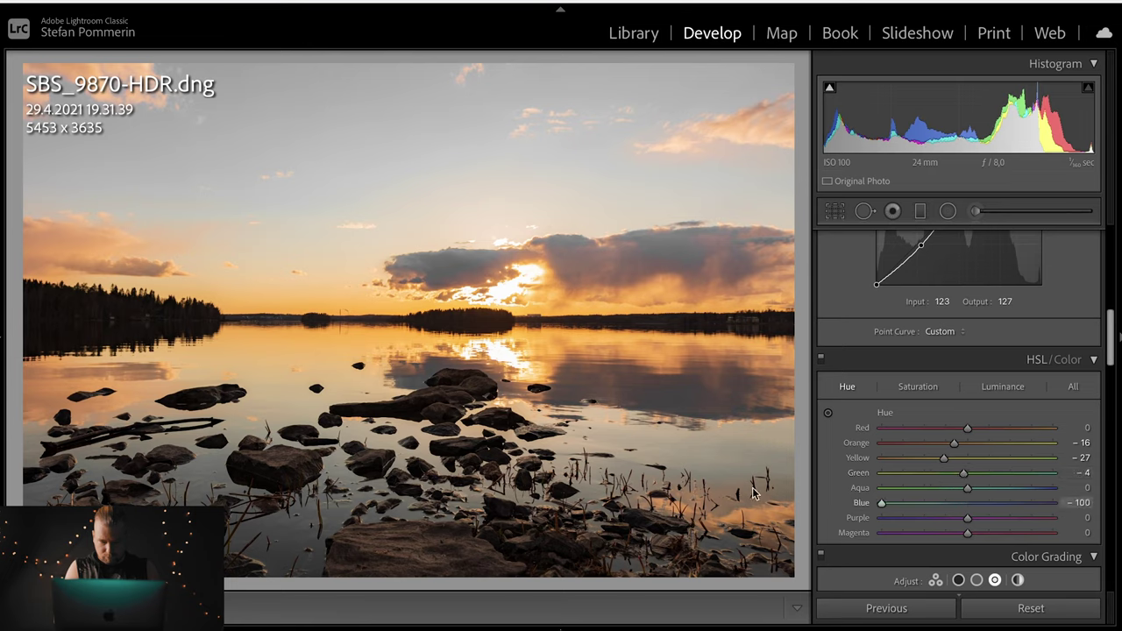
Step: Darken HSL Luminance to Blue -69, Yellow -11 and Purple -90
click(1002, 387)
mouse_move(968, 502)
mouse_down()
mouse_move(908, 504)
mouse_move(978, 499)
mouse_move(958, 500)
mouse_up()
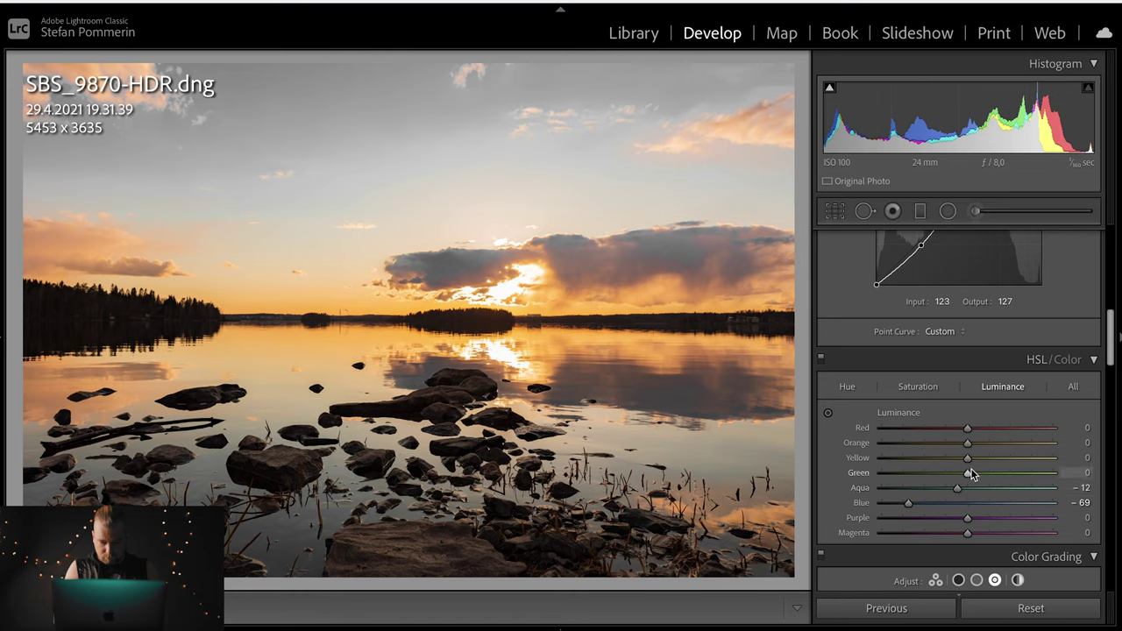
mouse_move(968, 457)
mouse_down()
mouse_move(958, 459)
mouse_move(963, 445)
mouse_up()
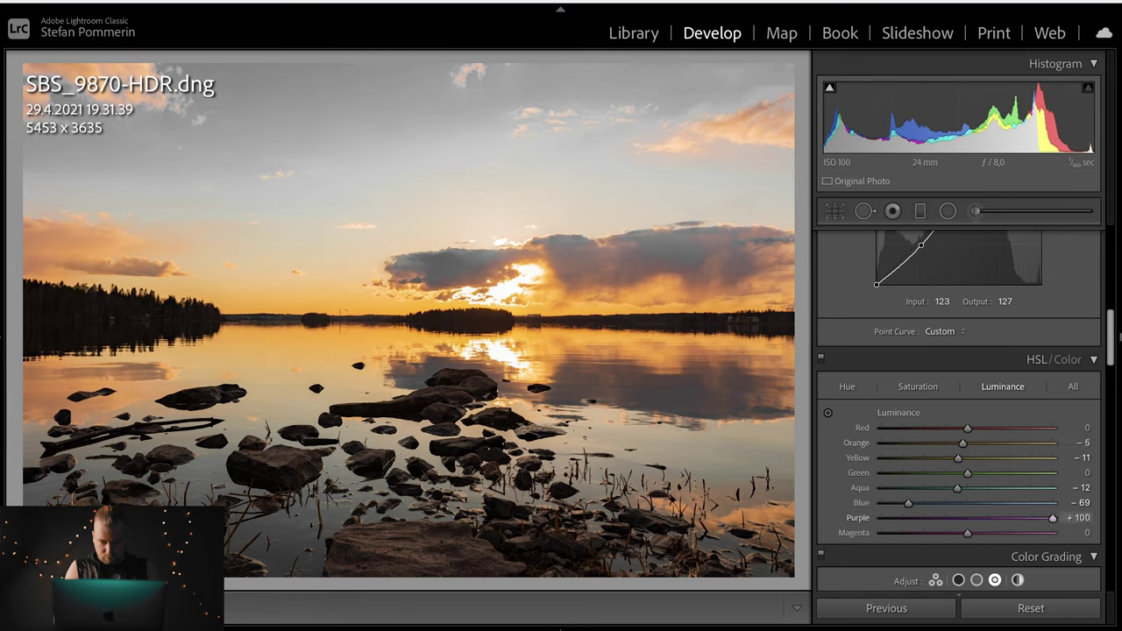
scroll(889, 477, down, 3)
scroll(890, 477, down, 3)
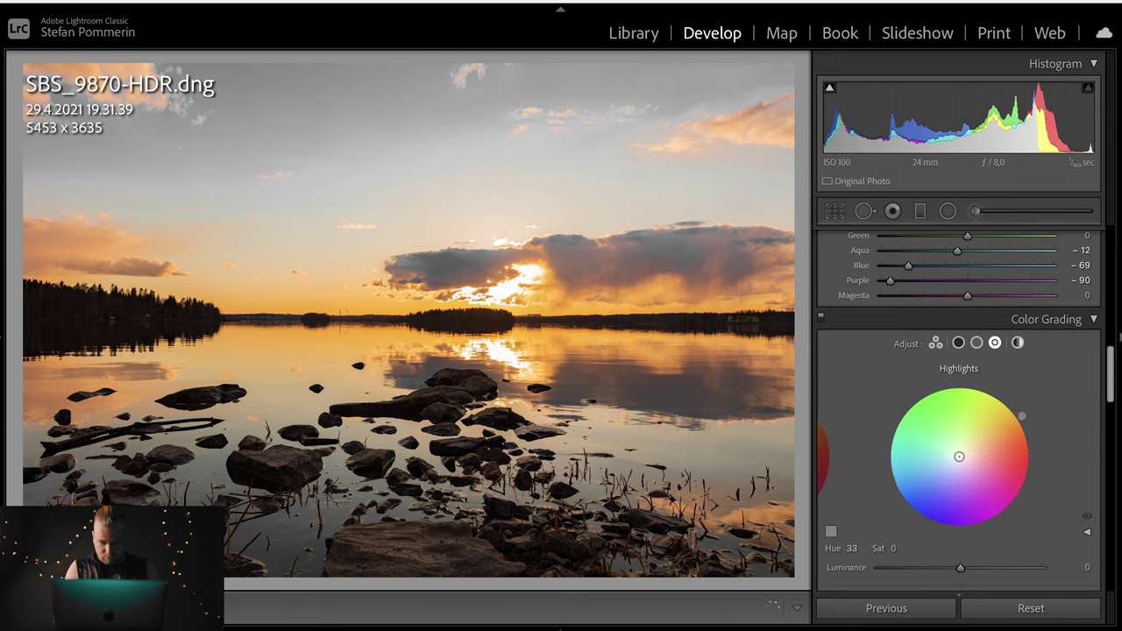
Step: Warm the Color Grading highlights and tint shadows faint blue (hue 222, saturation 9)
drag(888, 552, 899, 541)
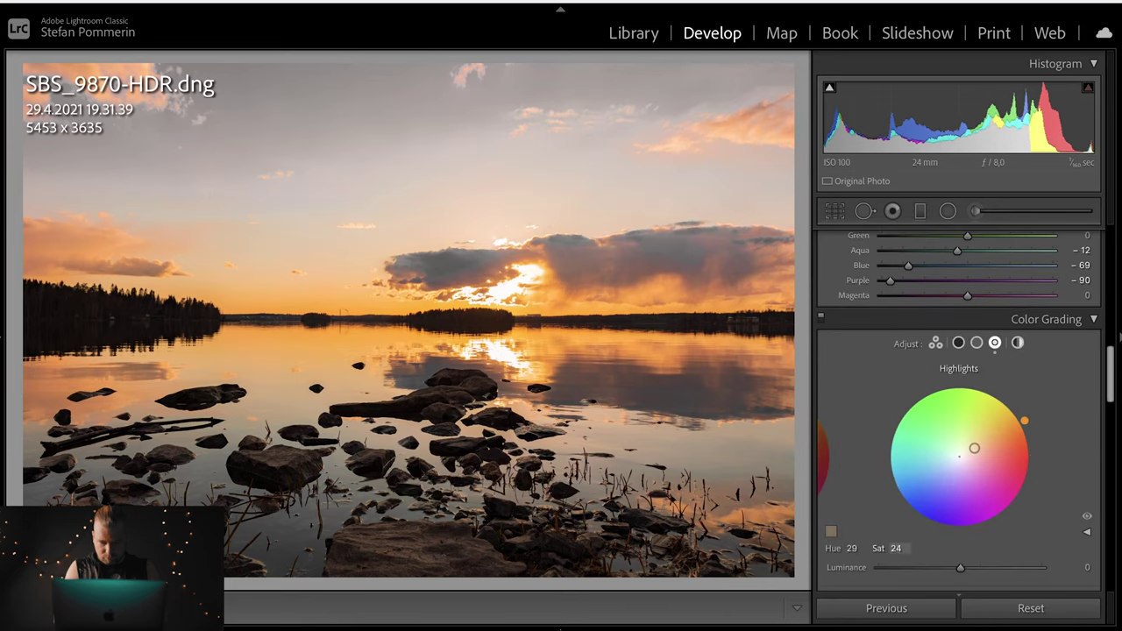
click(958, 343)
drag(959, 457, 920, 486)
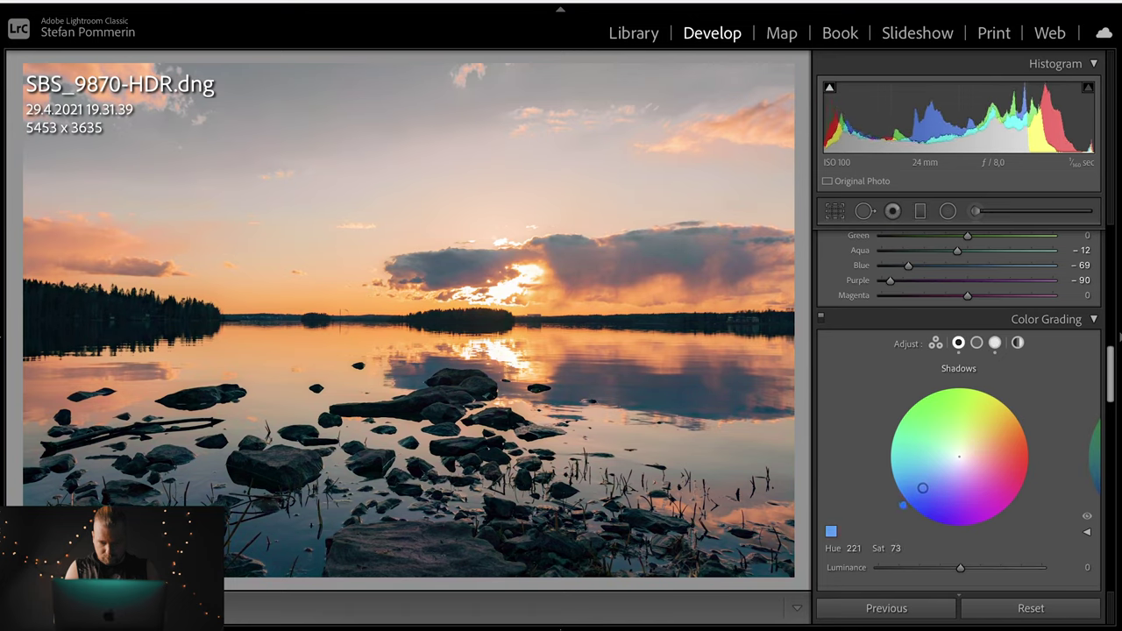
drag(895, 548, 863, 548)
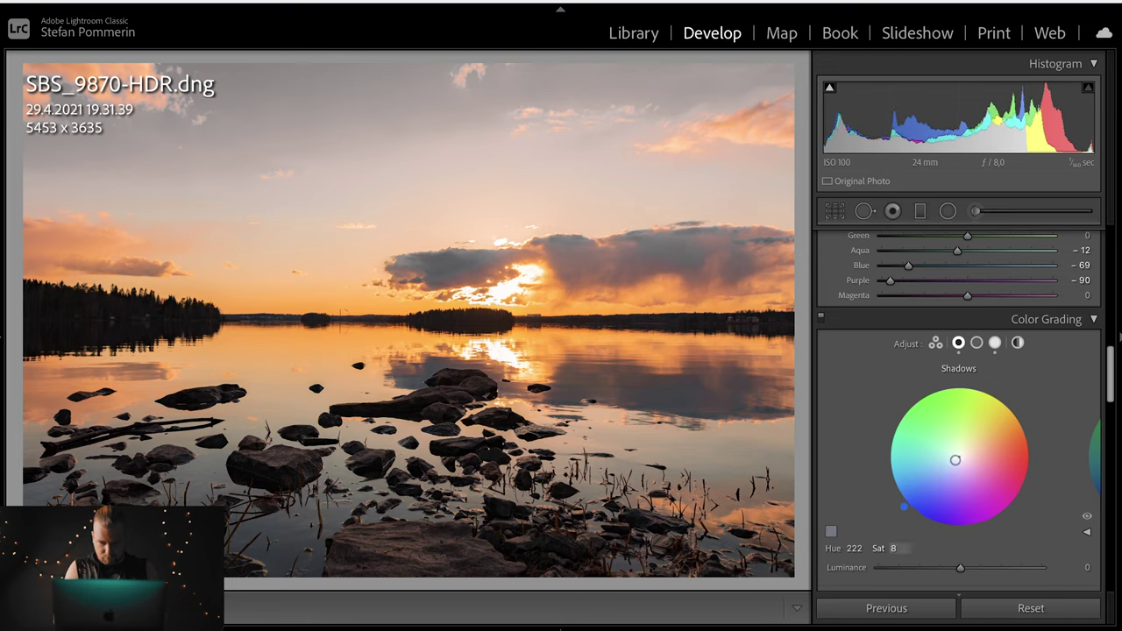
Step: Set sharpening to Amount 71, Radius 0.5, Detail 100 and Masking 80
scroll(848, 386, down, 3)
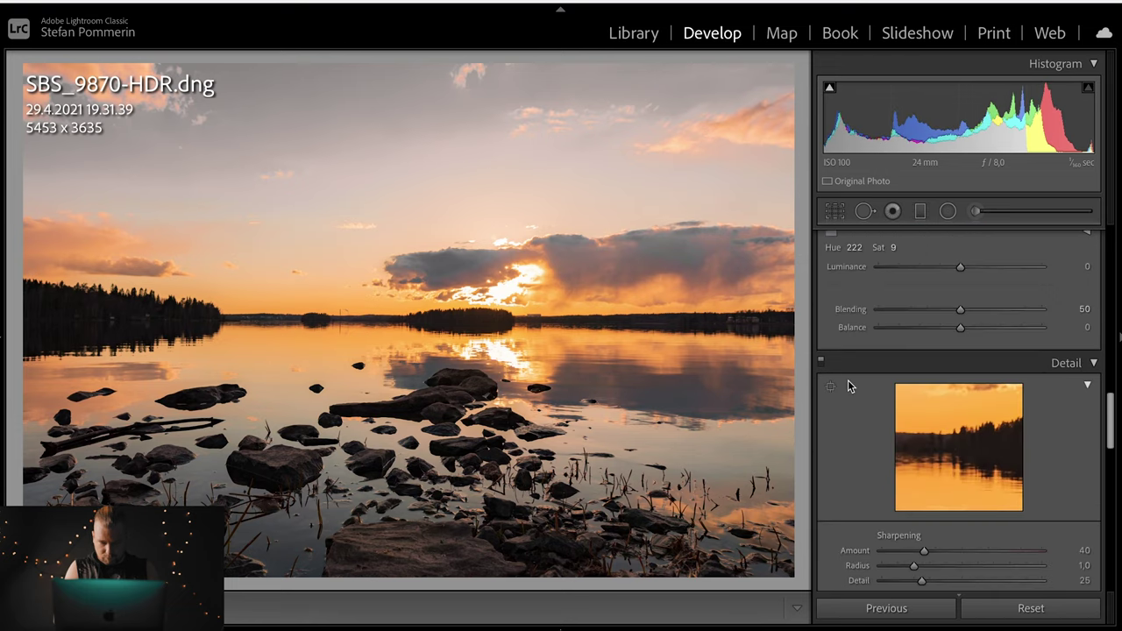
scroll(849, 386, down, 3)
mouse_move(916, 448)
mouse_down()
mouse_move(881, 448)
mouse_move(978, 445)
mouse_move(955, 443)
mouse_up()
drag(881, 476, 1009, 486)
scroll(933, 435, down, 5)
scroll(934, 436, down, 3)
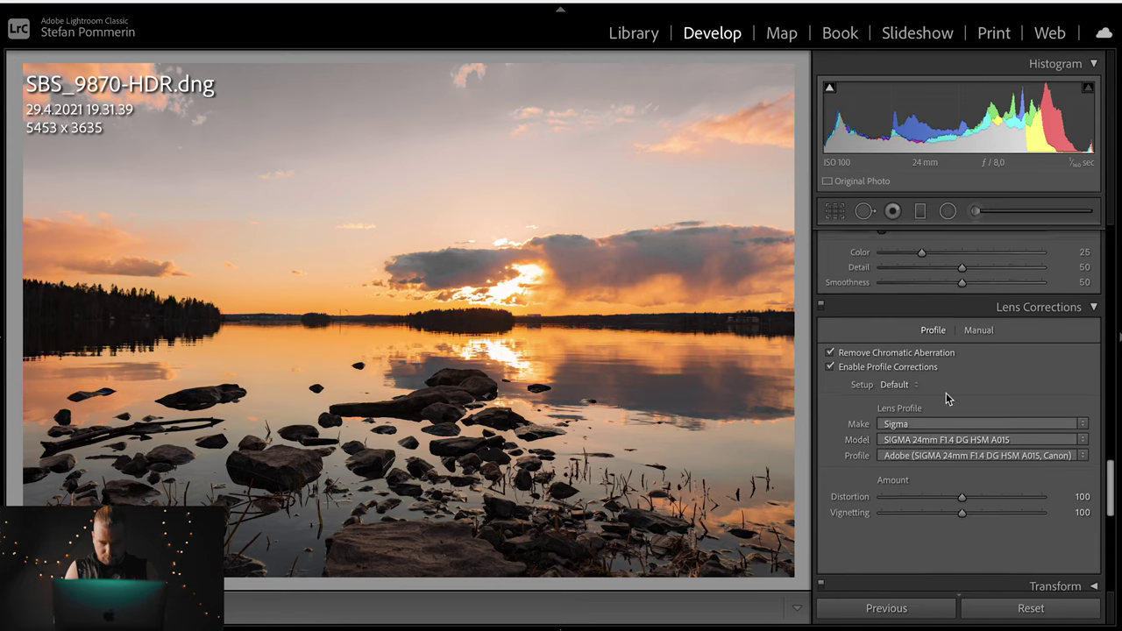
scroll(946, 399, down, 10)
scroll(946, 399, down, 2)
scroll(945, 399, down, 4)
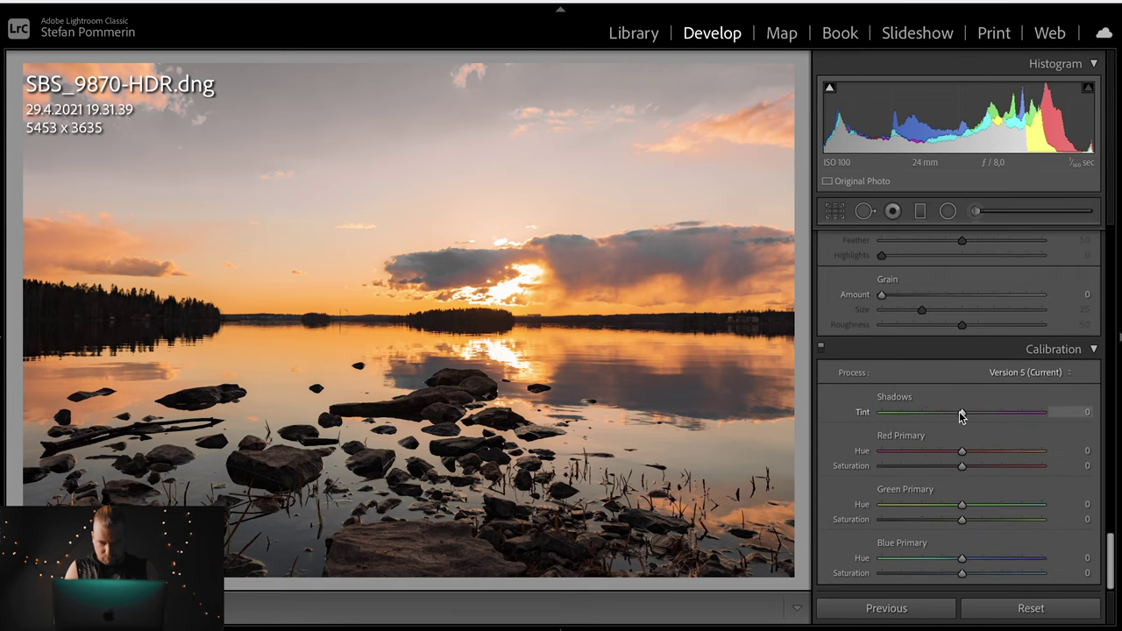
Step: Set Calibration Shadows Tint -19, Red Hue +16, Saturation +27, Green Hue +19, Blue Hue -10
drag(953, 418, 810, 434)
mouse_move(1049, 425)
mouse_down()
mouse_move(955, 443)
mouse_move(960, 462)
mouse_move(985, 469)
mouse_move(859, 507)
mouse_move(1052, 505)
mouse_move(977, 519)
mouse_up()
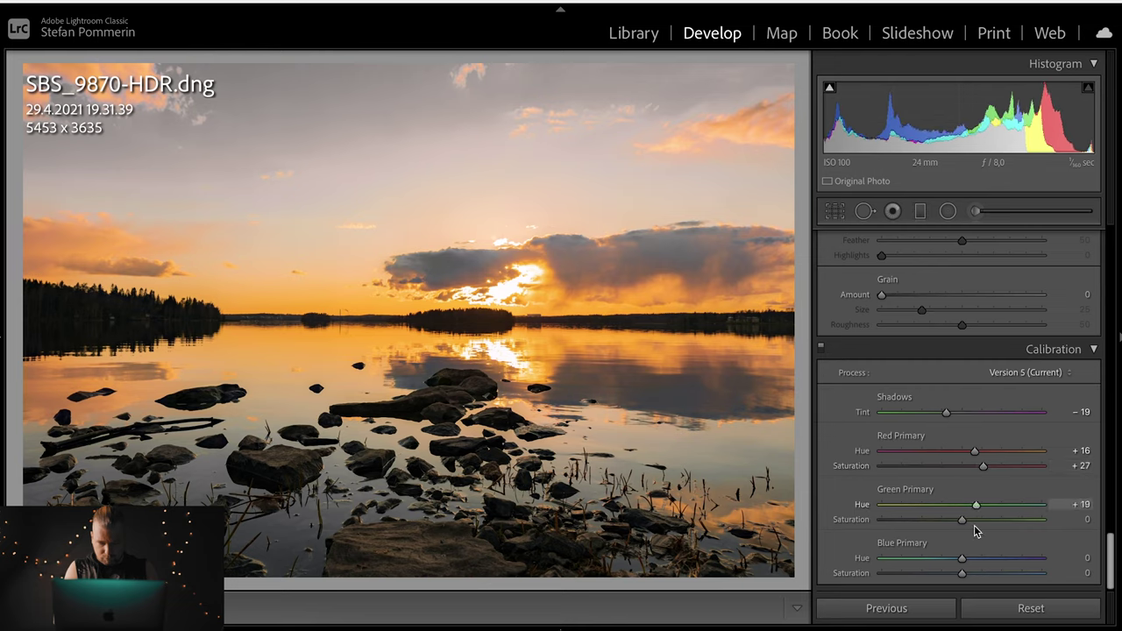
mouse_move(962, 557)
mouse_down()
mouse_move(933, 564)
mouse_move(954, 570)
mouse_up()
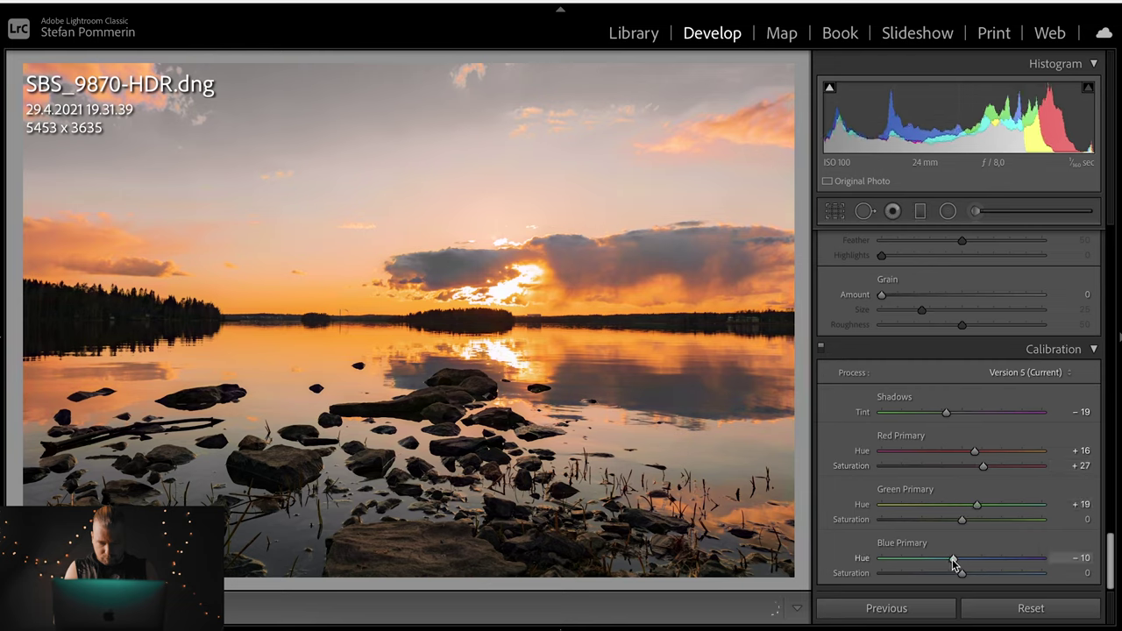
Step: Draw a graduated filter across the horizon
scroll(968, 576, up, 5)
scroll(969, 576, up, 10)
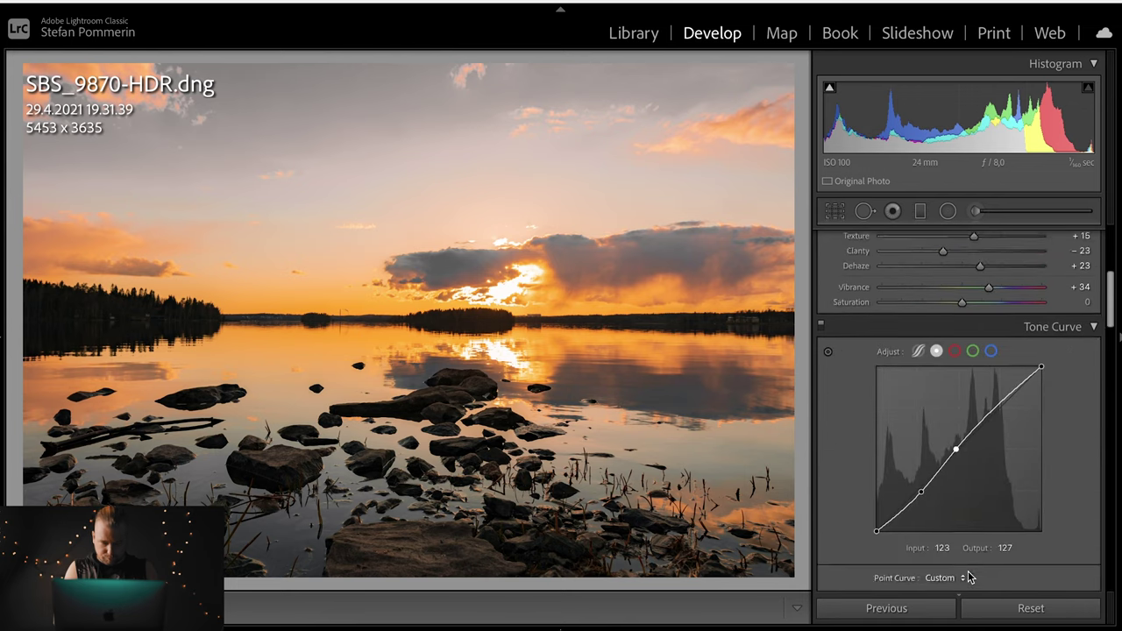
key(m)
drag(438, 300, 438, 338)
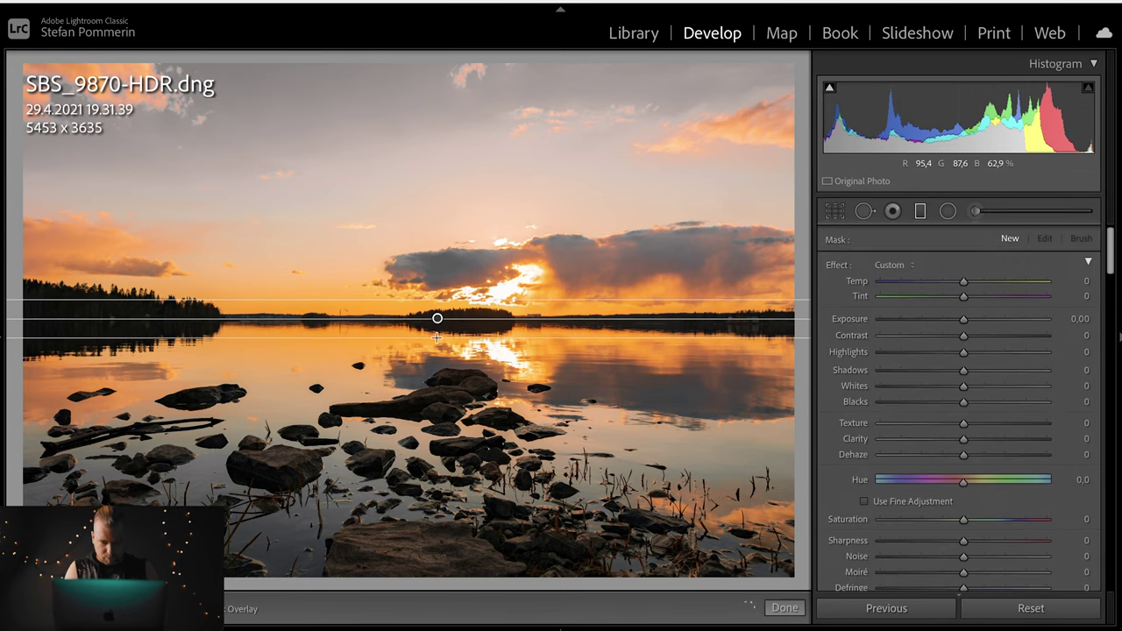
Step: Raise the first filter's contrast and draw a second graduated filter across the horizon
mouse_move(965, 335)
mouse_down()
mouse_move(986, 342)
mouse_move(947, 354)
mouse_move(942, 405)
mouse_move(978, 446)
mouse_up()
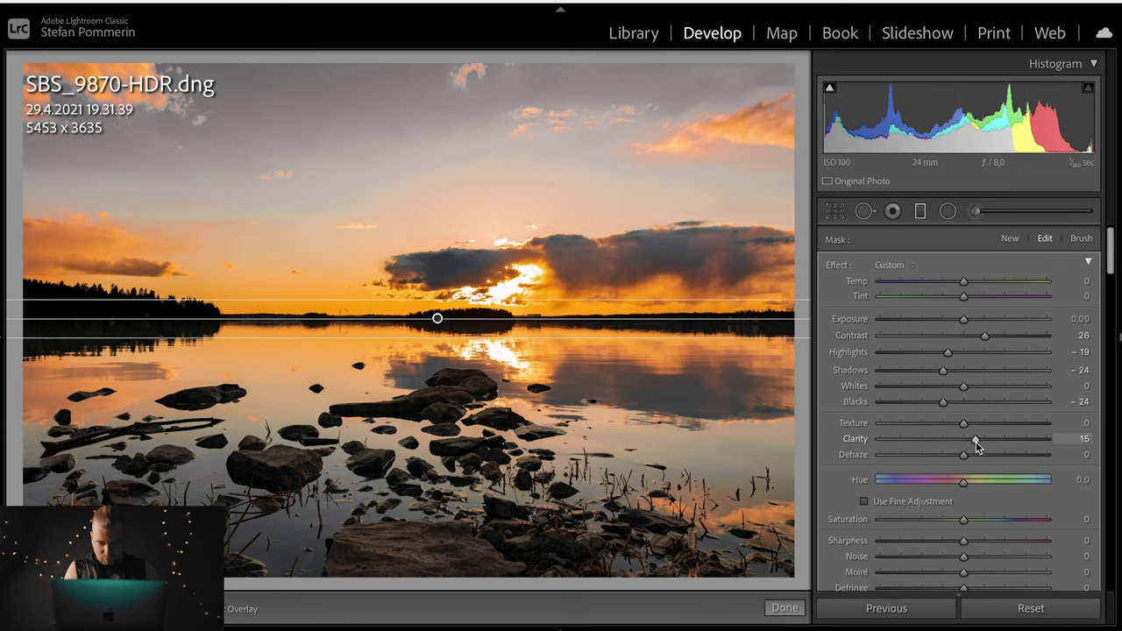
key(m)
key(m)
drag(473, 350, 472, 318)
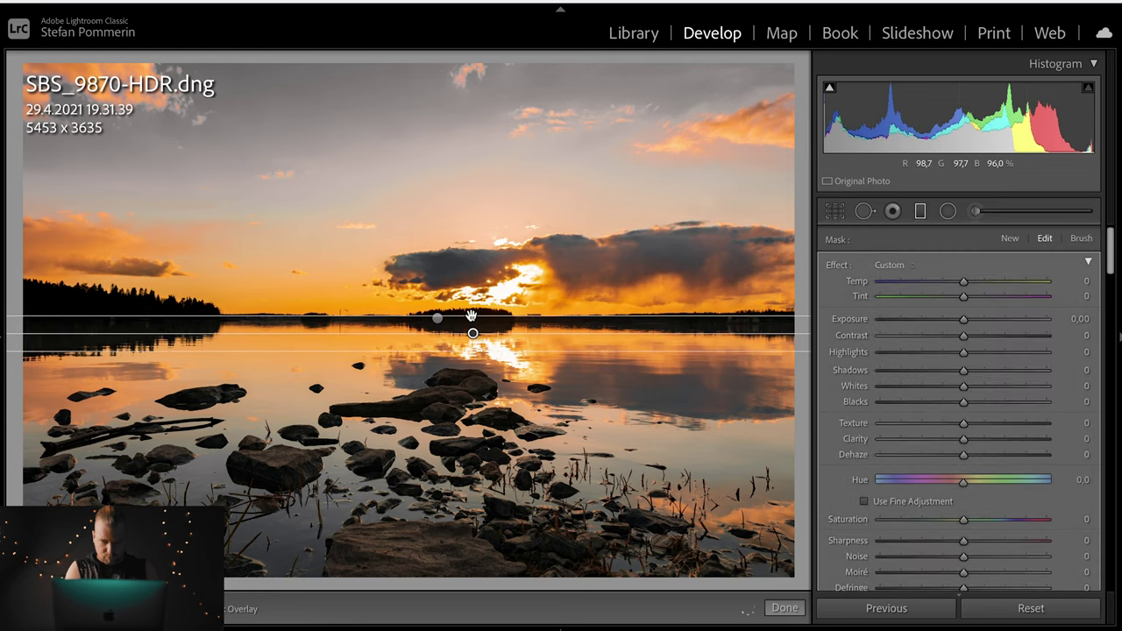
key(o)
key(o)
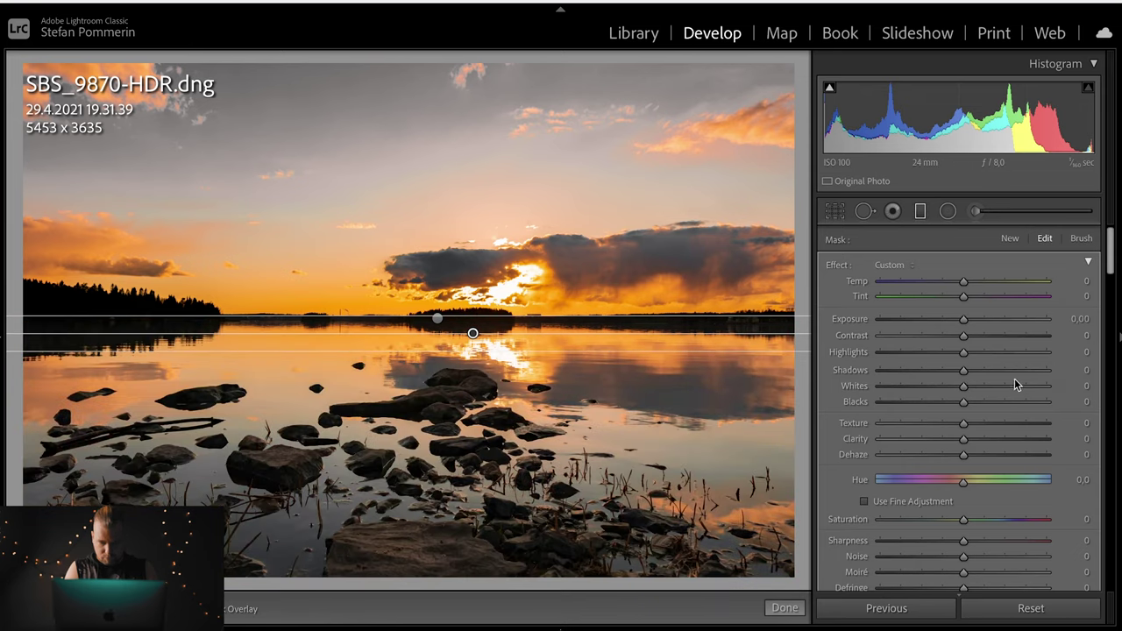
Step: Give the second filter Shadows 17, Texture 14, Clarity 15, Contrast 10, Whites 21; set Exposure -0.40
drag(975, 371, 977, 371)
mouse_move(963, 438)
mouse_down()
mouse_move(976, 440)
mouse_move(975, 425)
mouse_up()
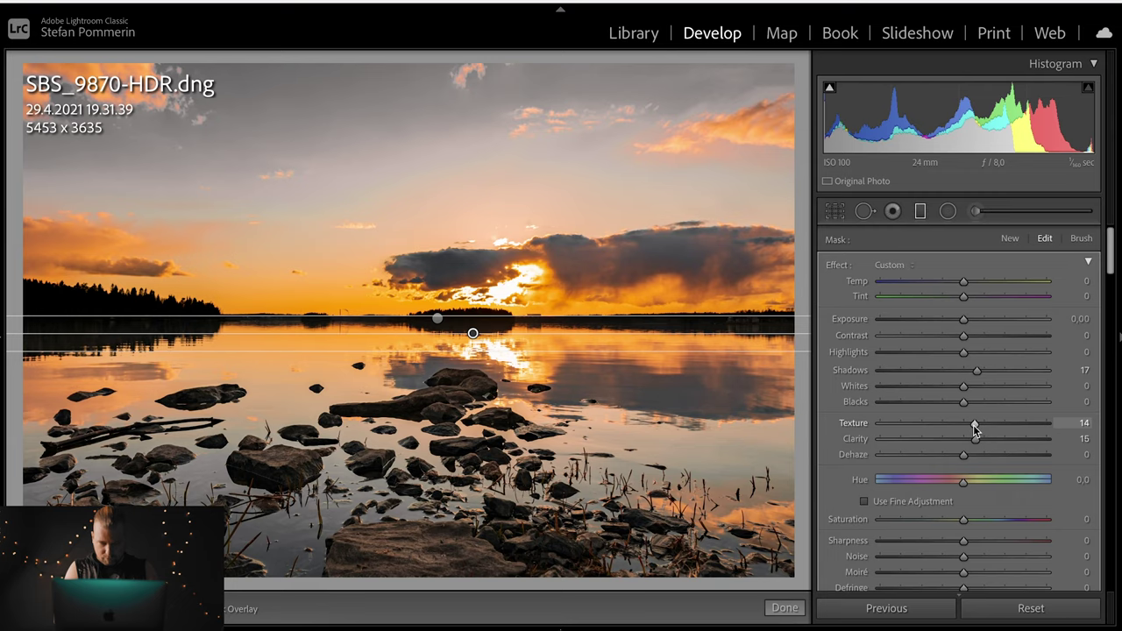
drag(963, 335, 971, 336)
drag(963, 386, 981, 396)
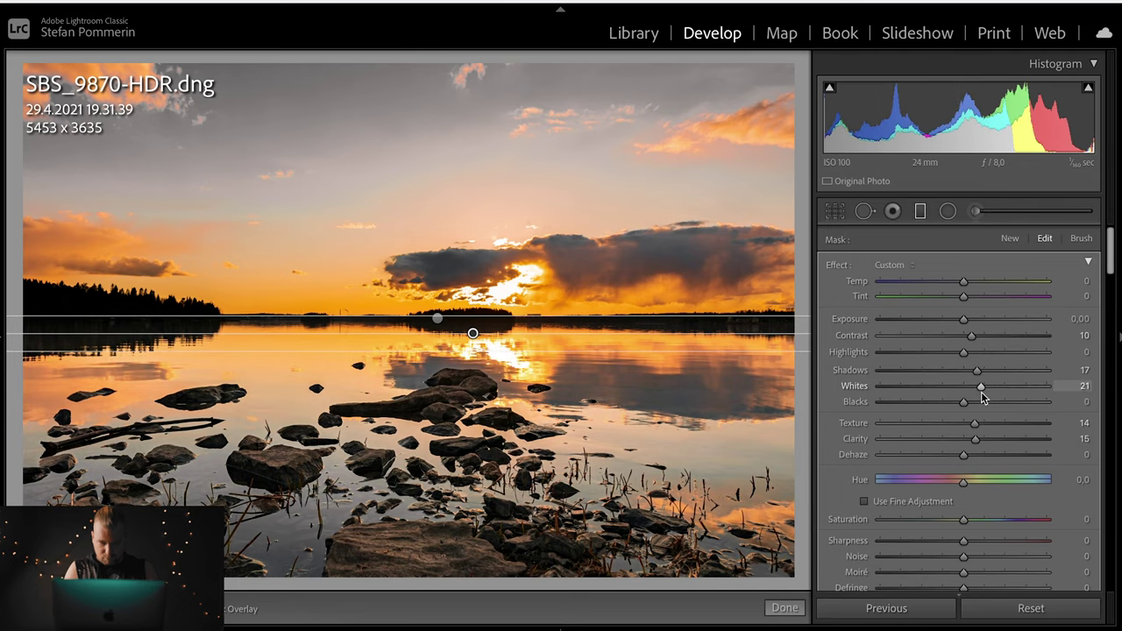
key(m)
drag(963, 396, 961, 397)
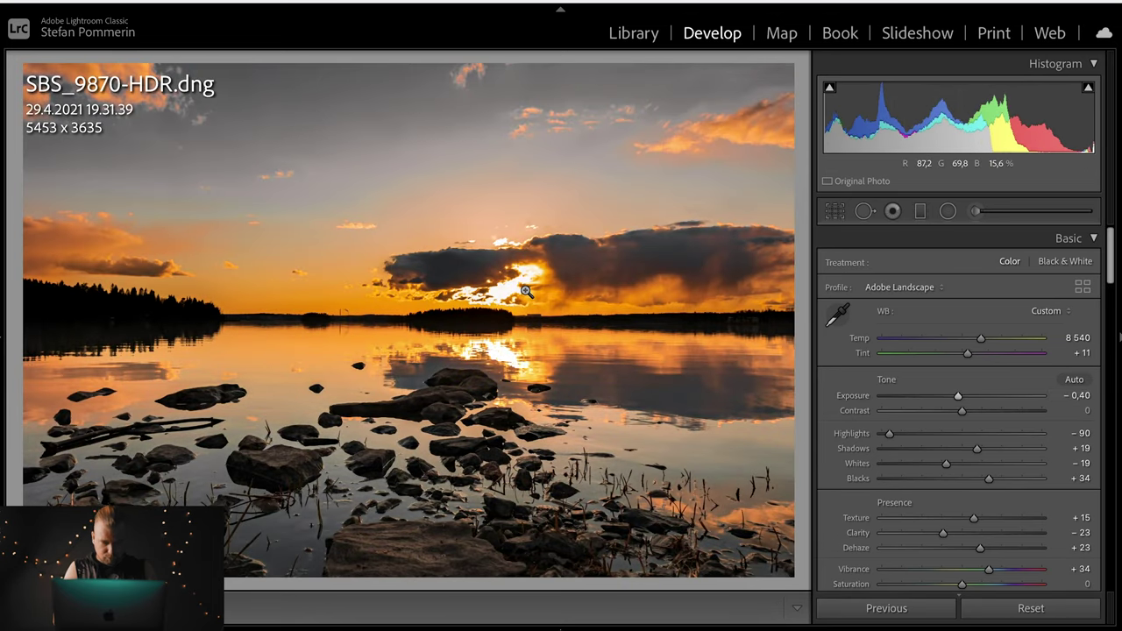
Step: Crop to a 4x5 / 8x10 aspect ratio with the photo shifted left in the frame
key(r)
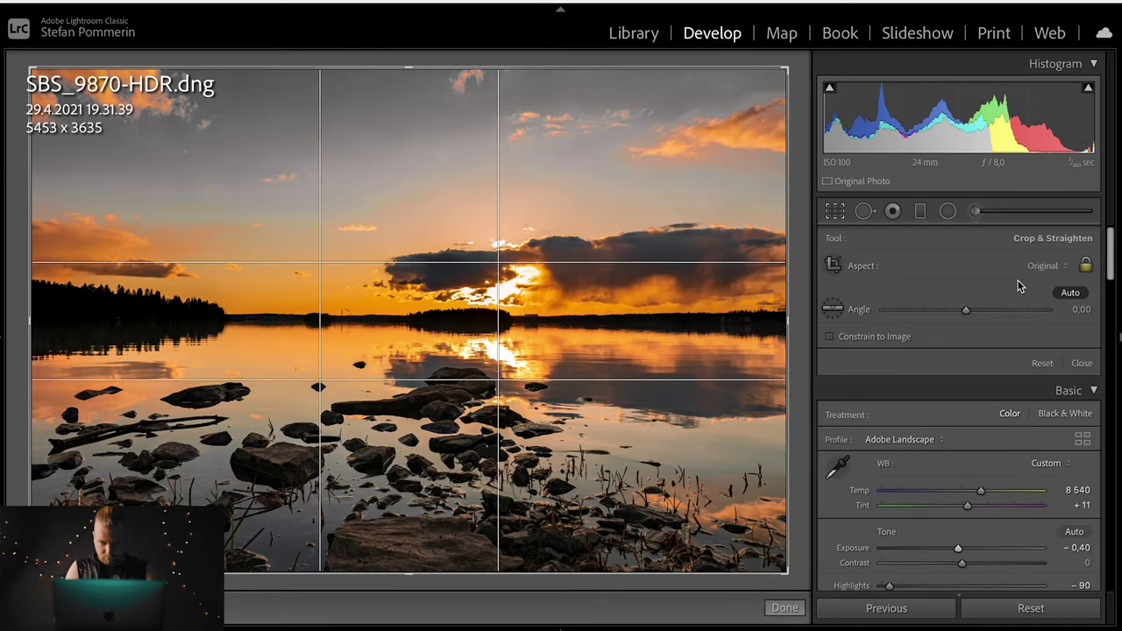
drag(966, 311, 964, 314)
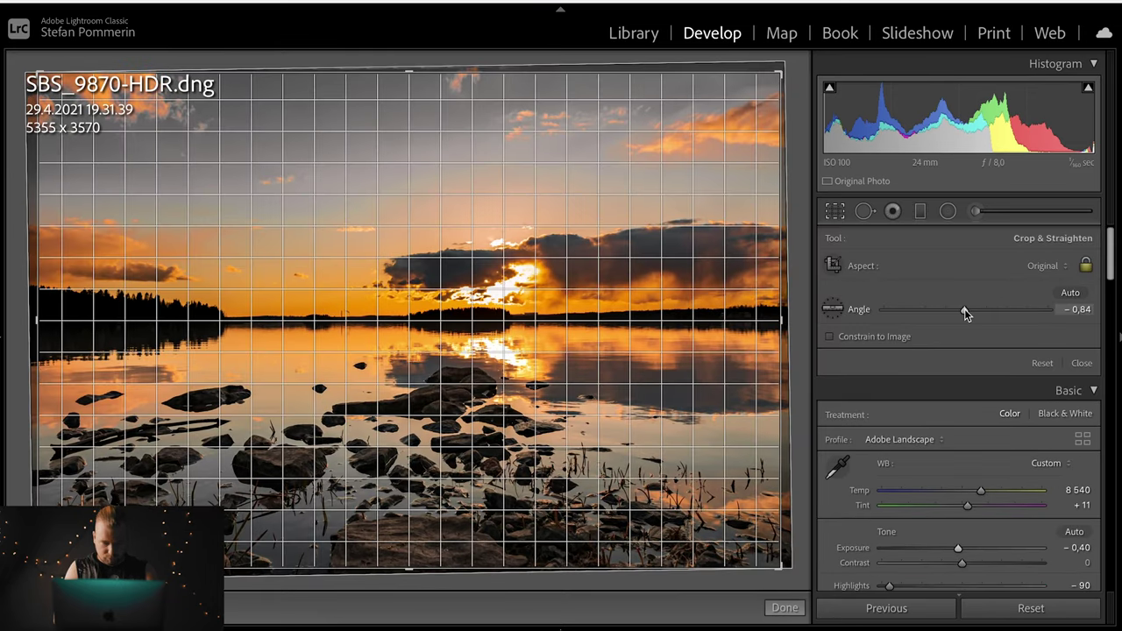
click(1043, 266)
click(1002, 325)
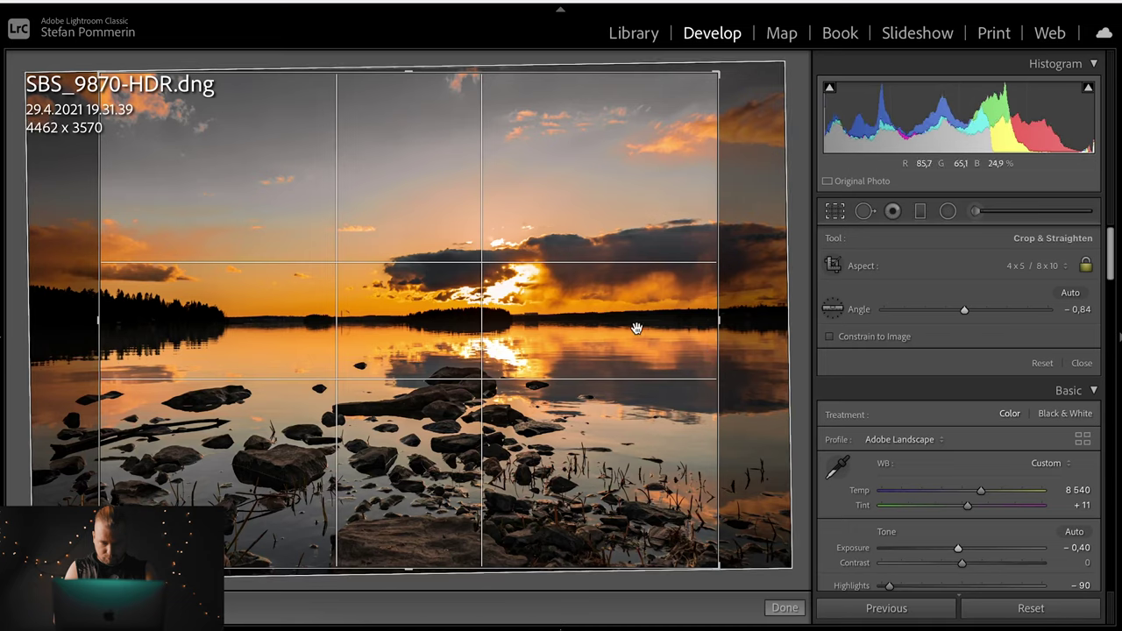
drag(639, 328, 590, 330)
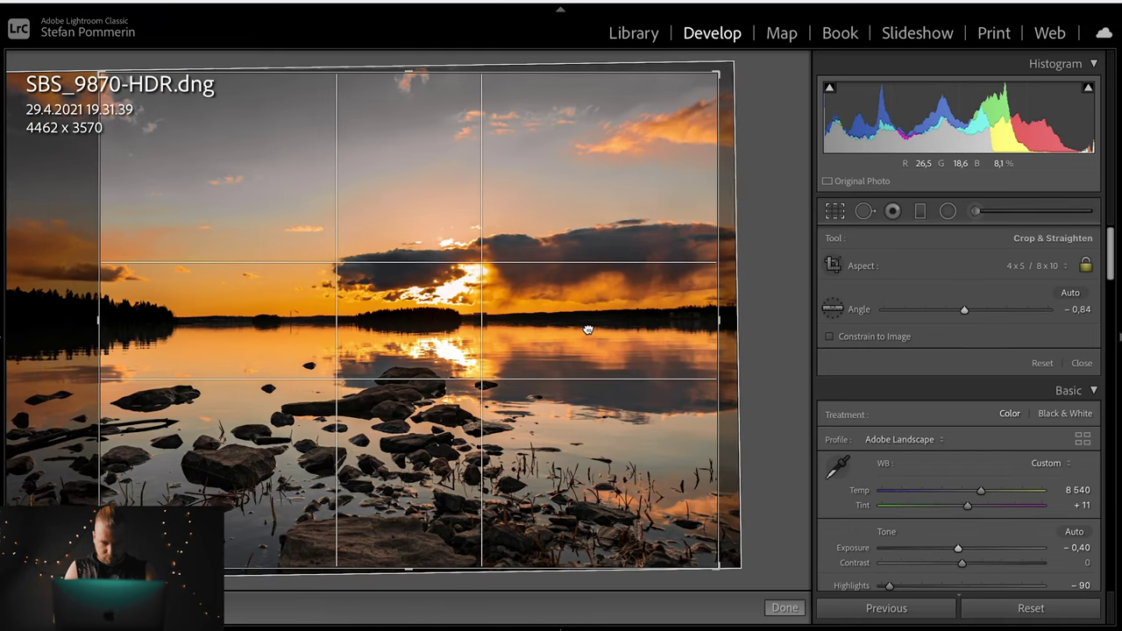
key(Return)
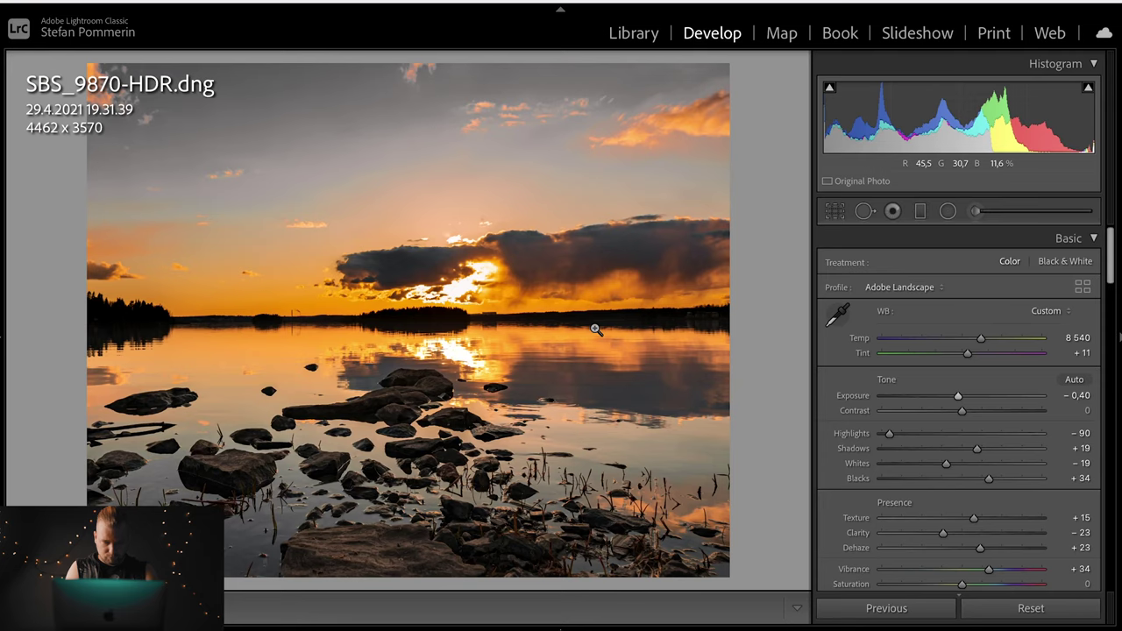
Step: Straighten the horizon to a -0.05° angle and commit the crop
key(r)
drag(965, 309, 963, 309)
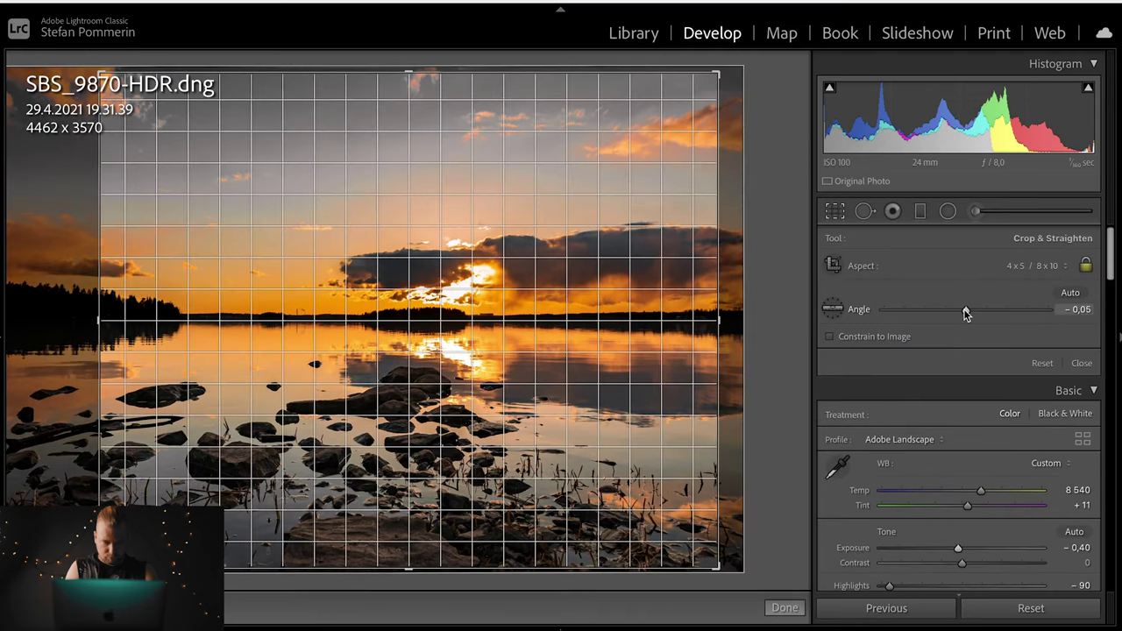
key(Return)
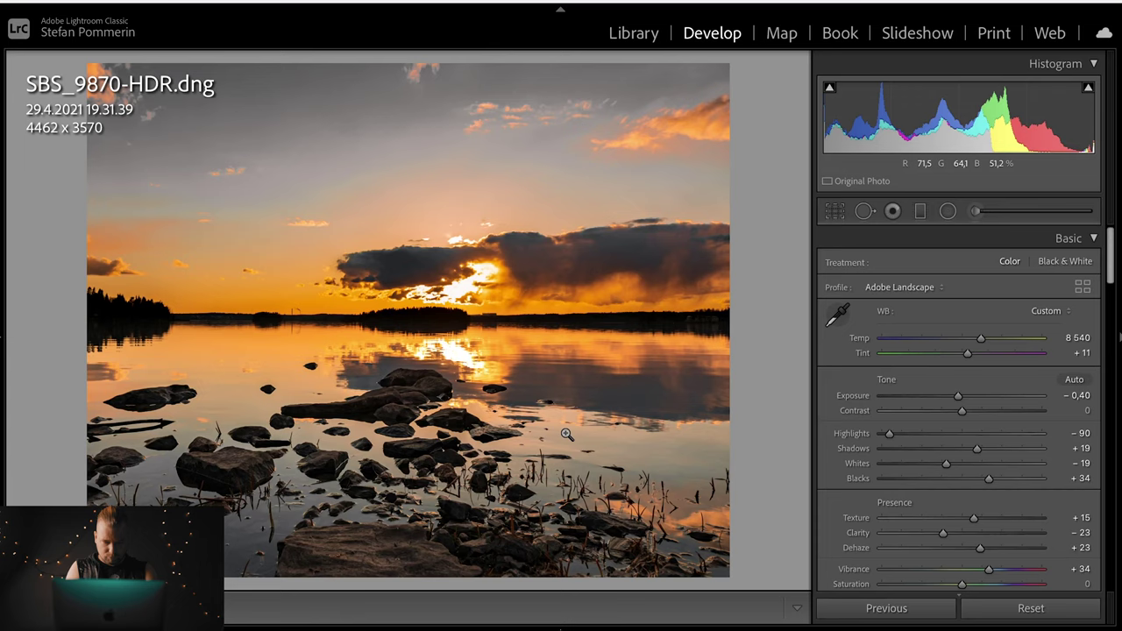
right_click(566, 434)
Step: Send the photo to Photoshop and pick the Soft Round brush preset
click(832, 260)
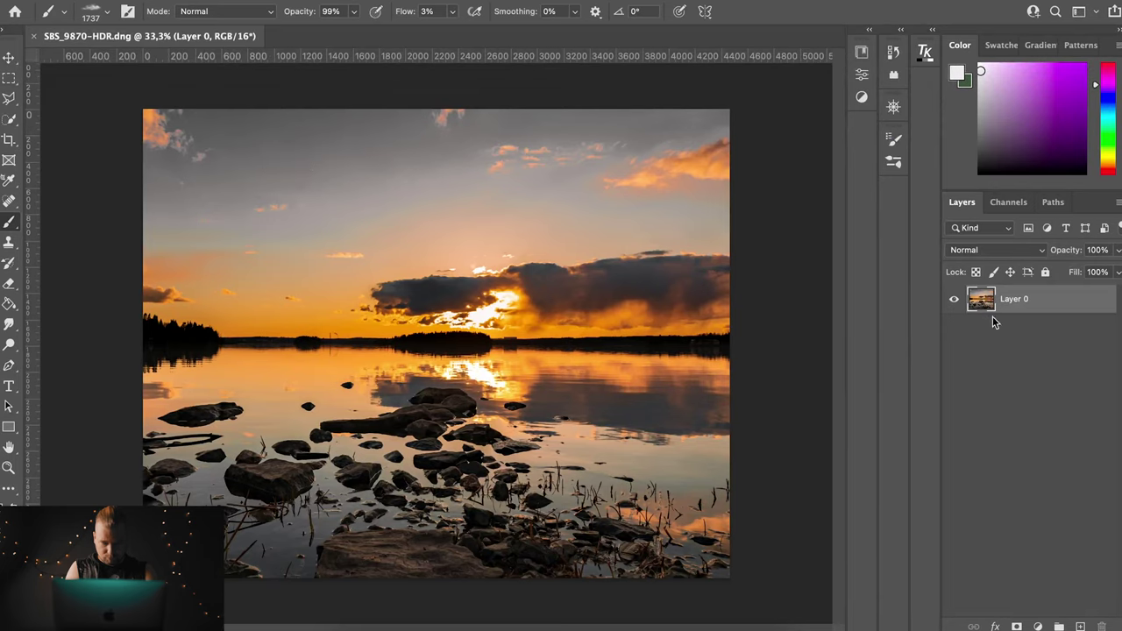
click(49, 12)
click(92, 12)
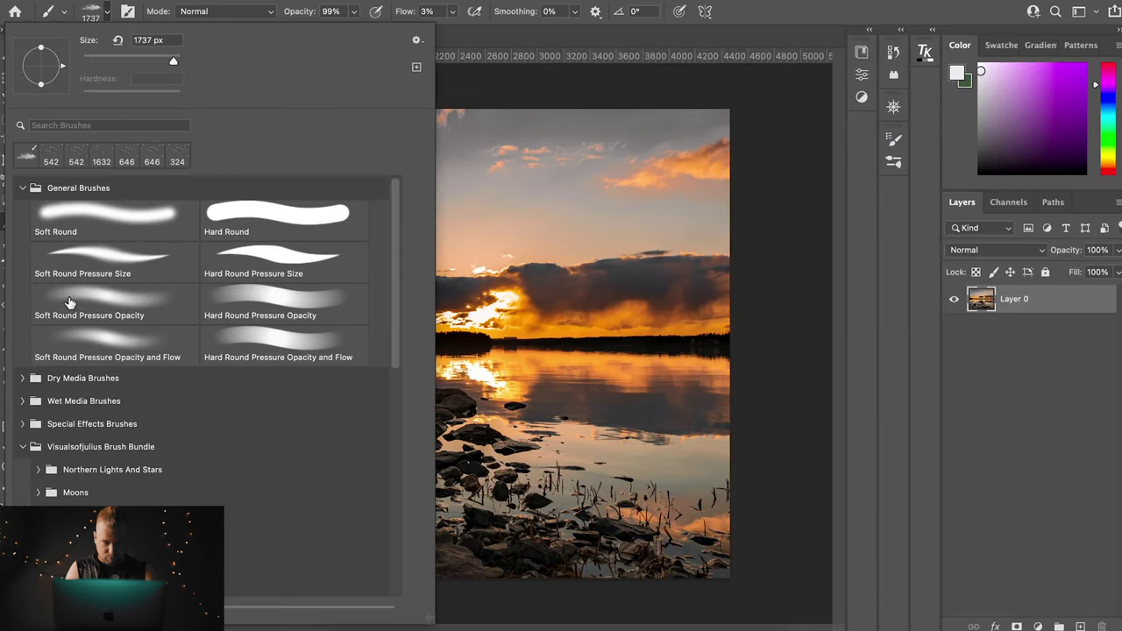
click(57, 213)
click(1032, 295)
Step: Add a brightening Curves 1 layer and invert its mask to black
click(1037, 627)
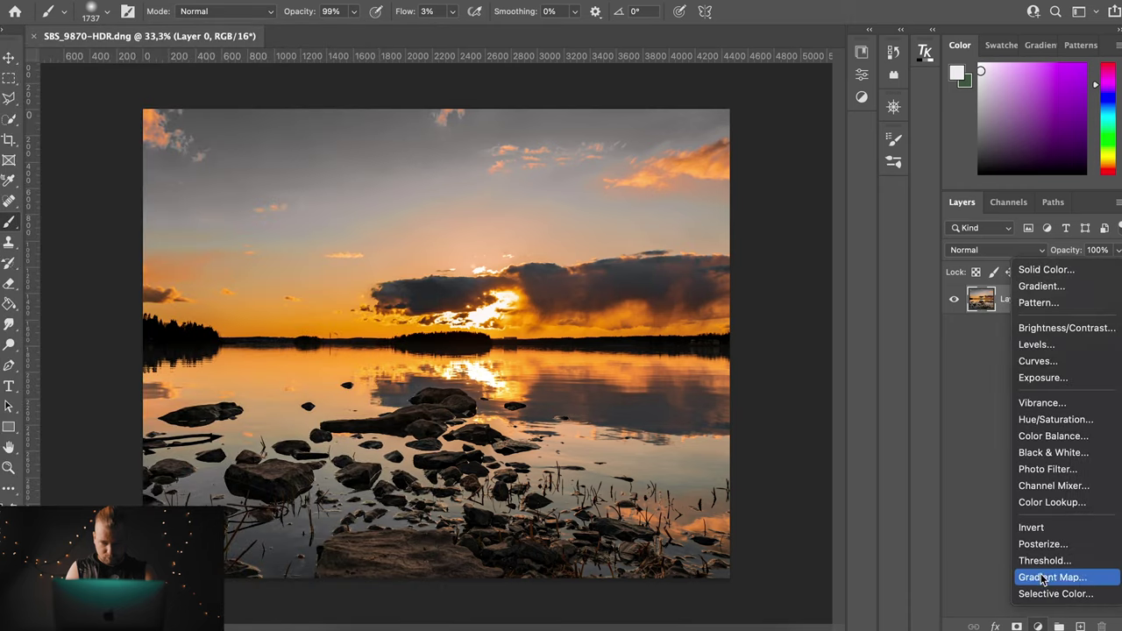
click(1038, 361)
drag(753, 201, 754, 190)
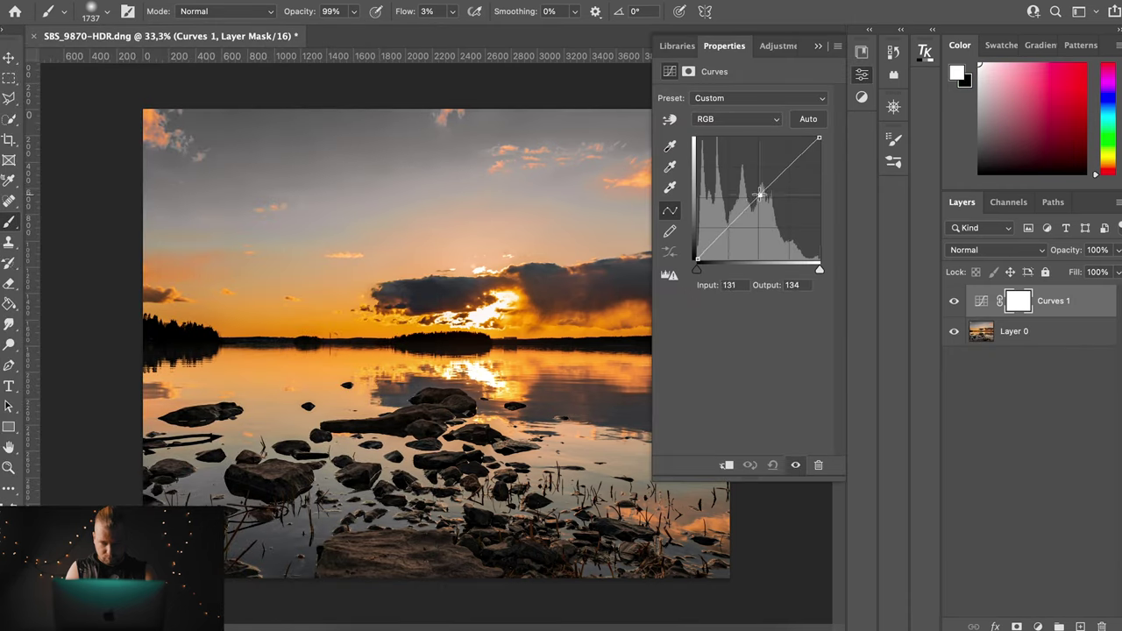
key(ctrl+i)
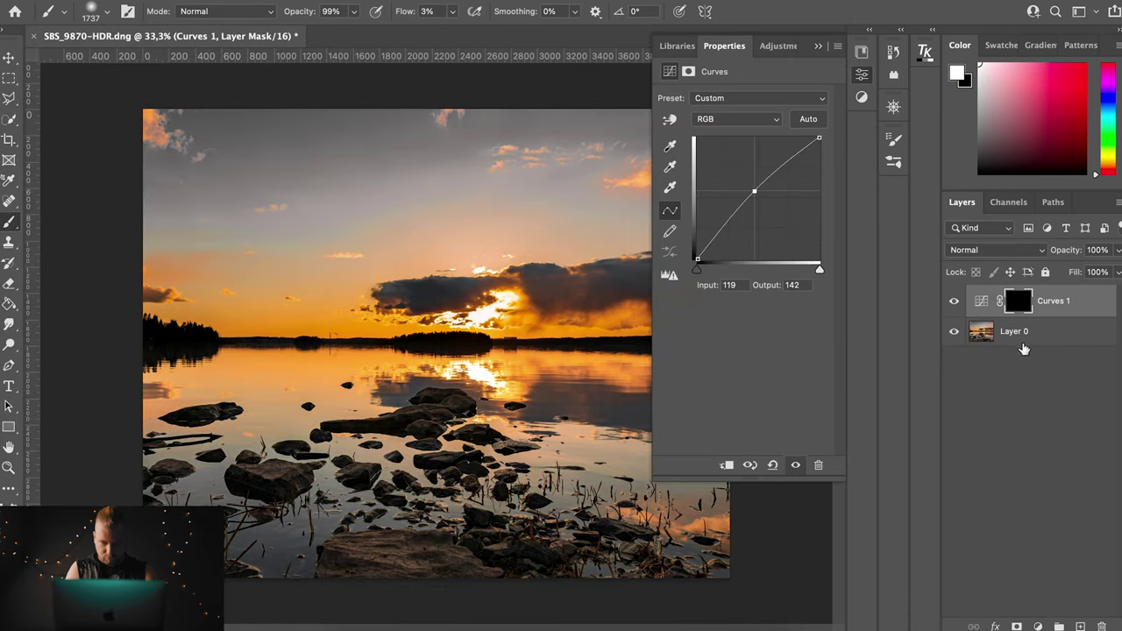
click(1018, 300)
click(894, 58)
Step: Paint the bottom rock into the mask with a 570 px brush at 12% flow
drag(406, 387, 333, 387)
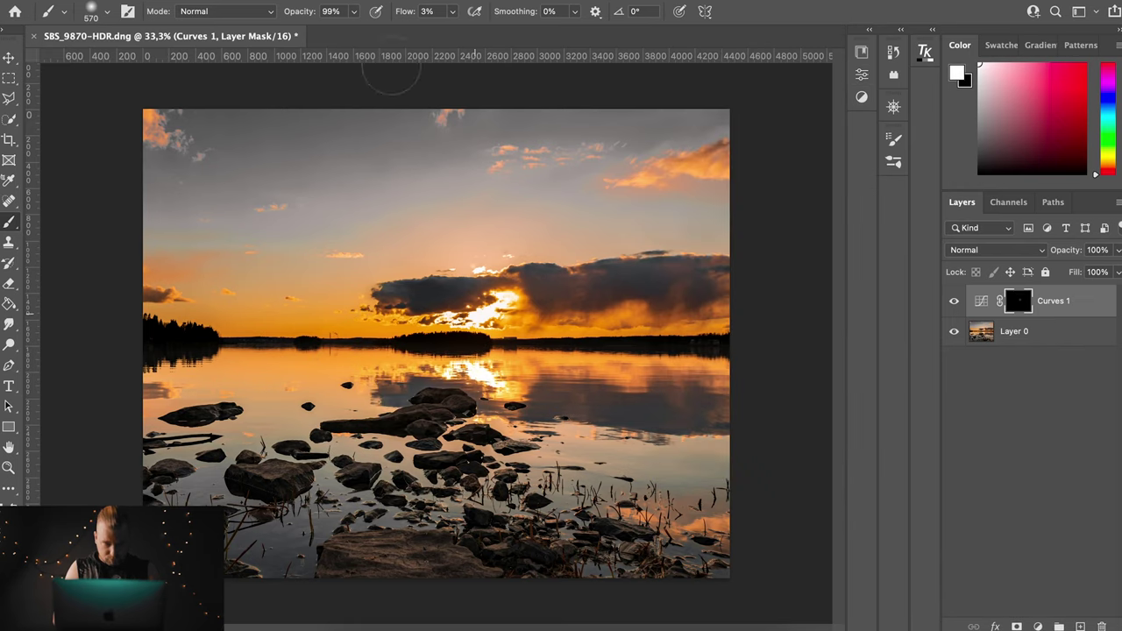
click(452, 12)
drag(459, 33, 459, 31)
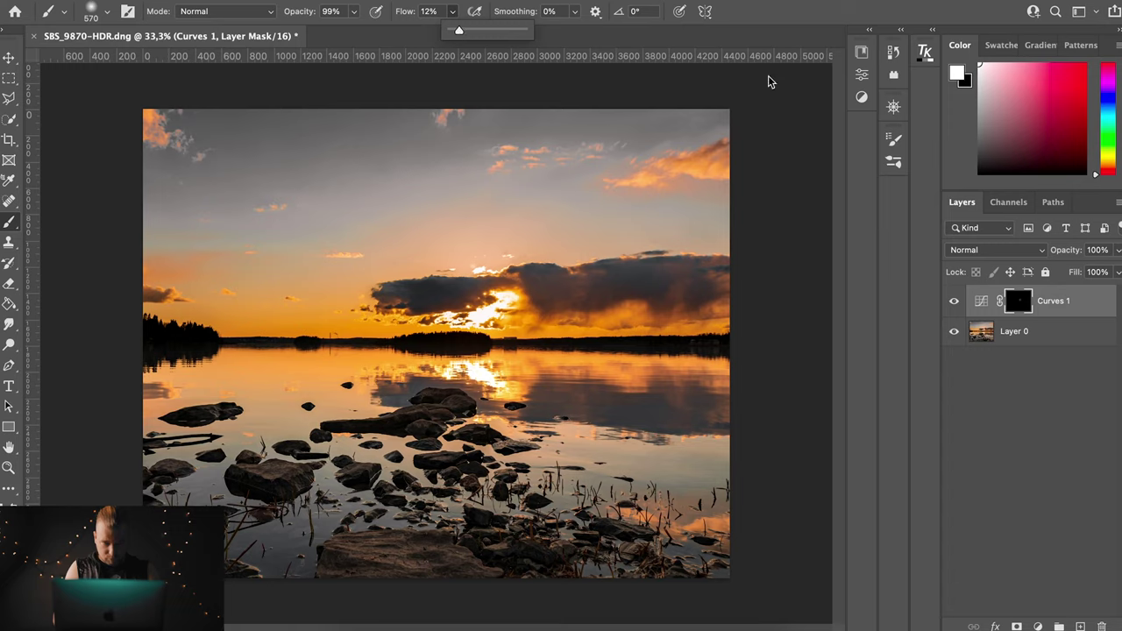
click(484, 324)
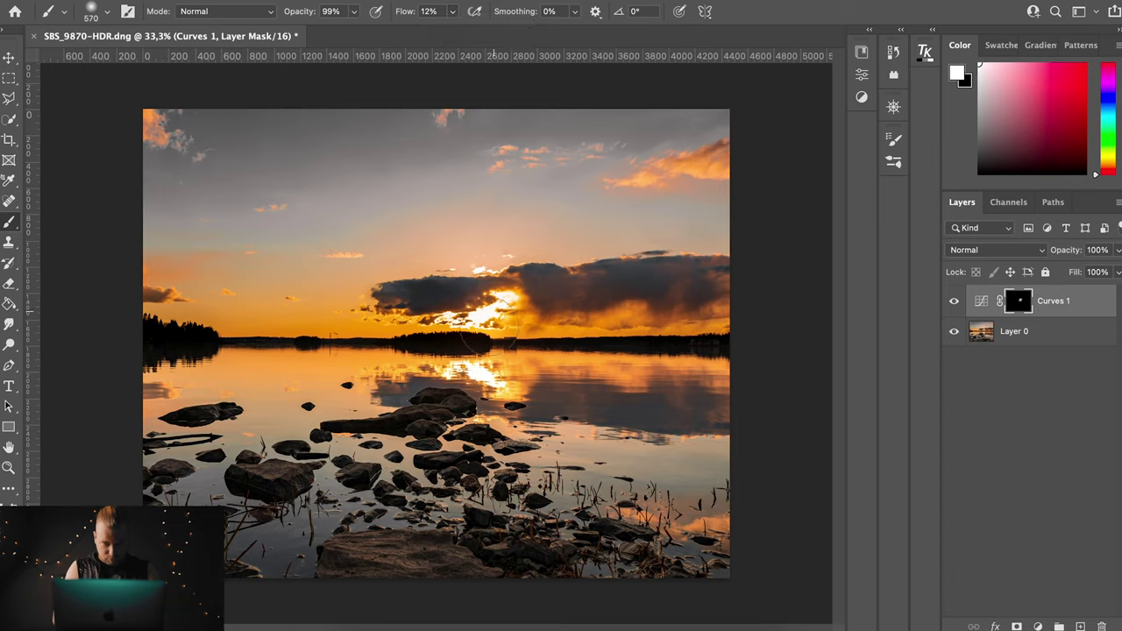
mouse_move(326, 556)
mouse_down()
mouse_move(383, 550)
mouse_move(282, 571)
mouse_up()
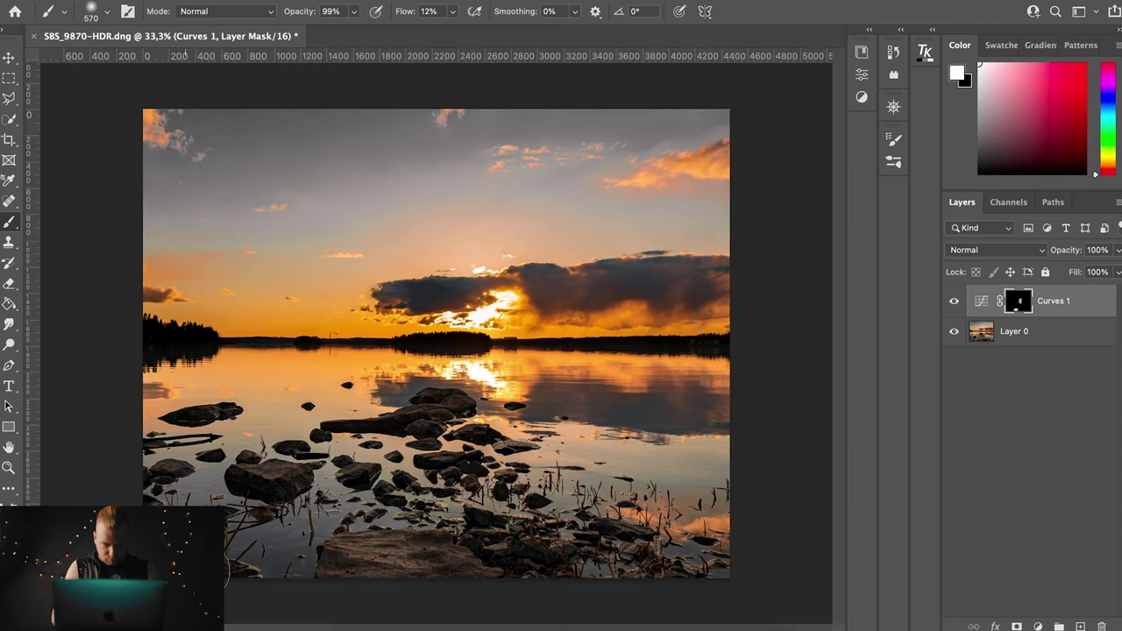
Step: Paint in the sky beneath the dark cloud with a 309 px brush at 21% flow
drag(263, 478, 255, 478)
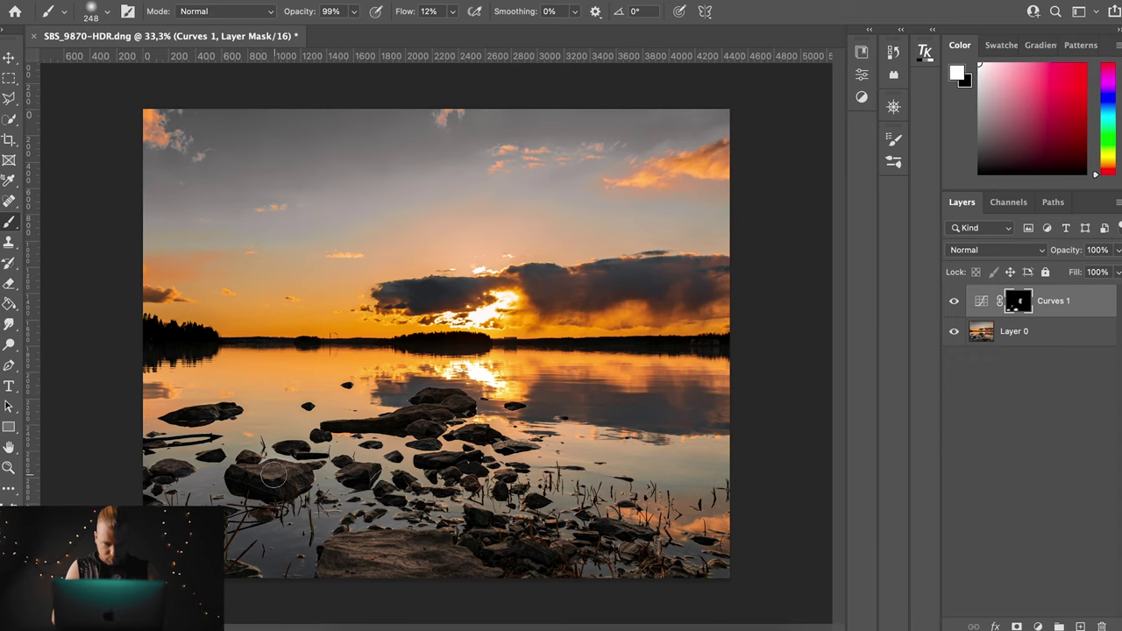
drag(447, 399, 456, 402)
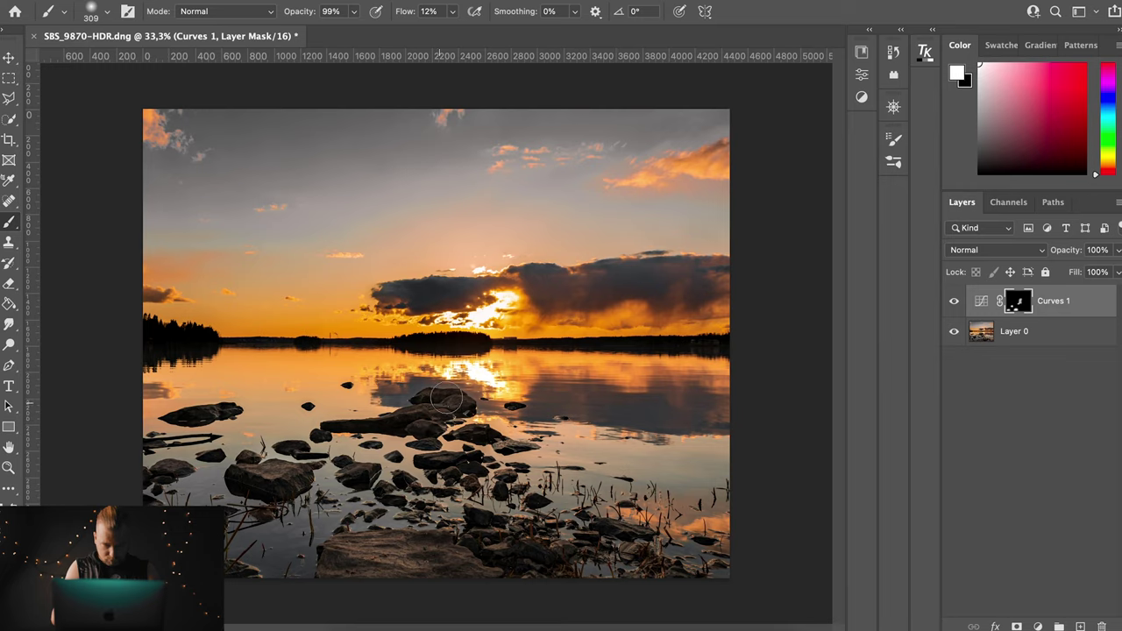
click(453, 12)
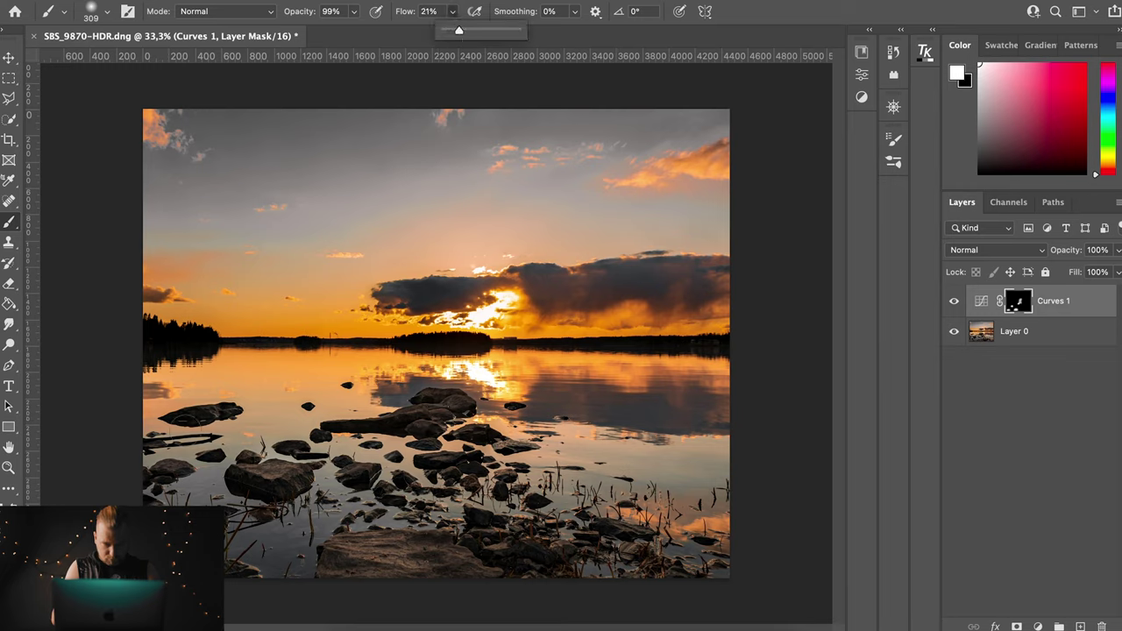
click(281, 474)
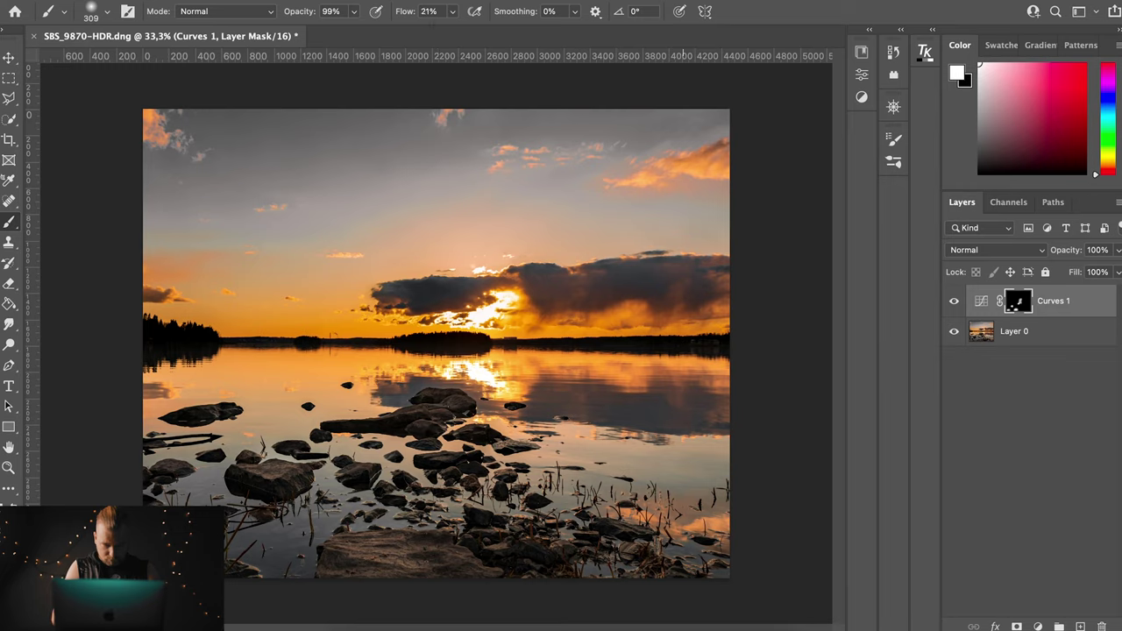
drag(620, 320, 629, 319)
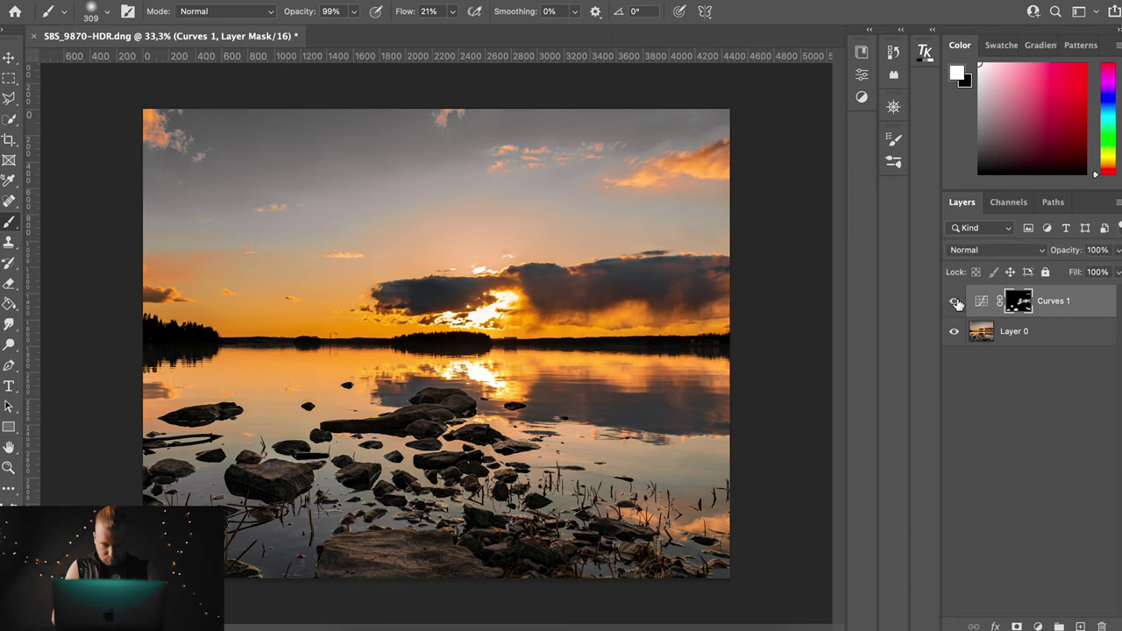
click(1037, 626)
Step: Add a darkening Curves 2 layer with an inverted mask and paint it over the dark cloud
click(1039, 360)
drag(747, 195, 762, 205)
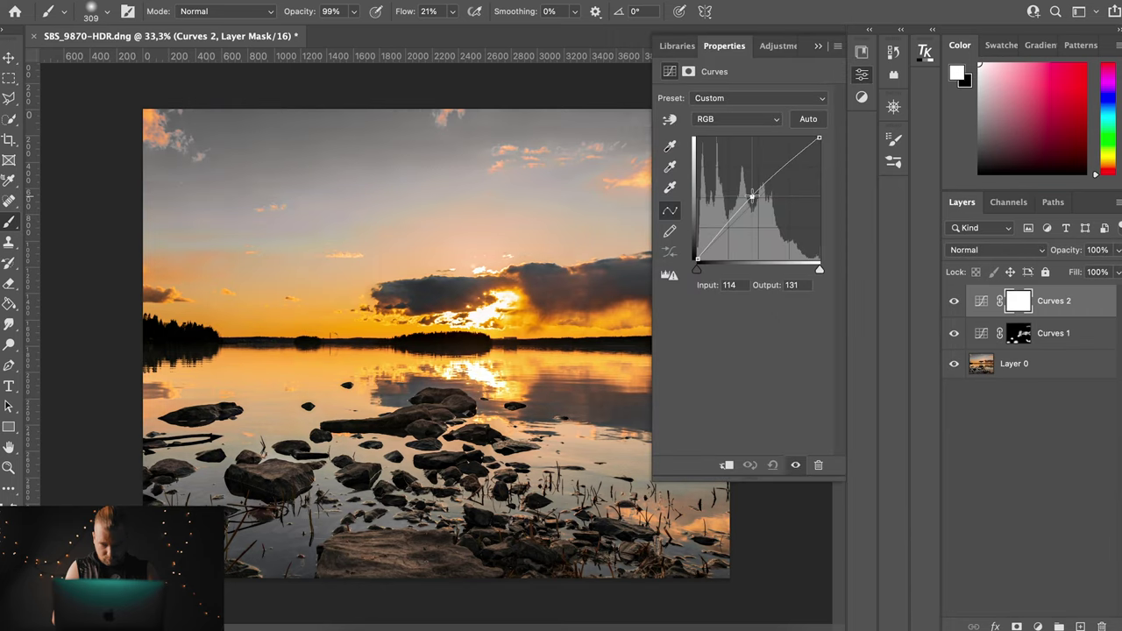
key(ctrl+i)
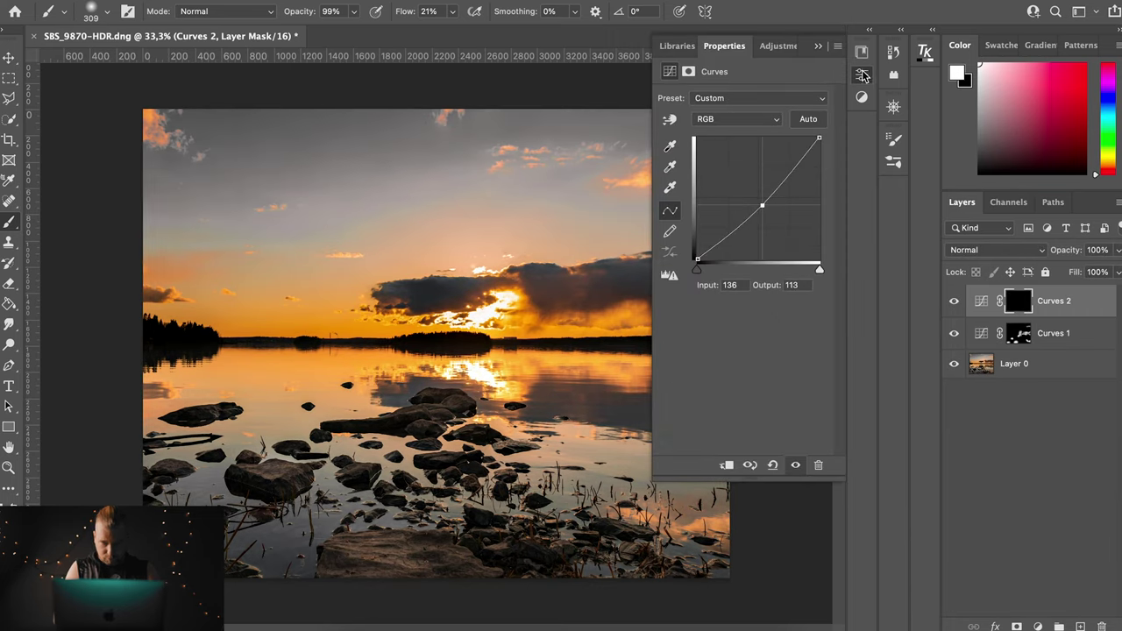
click(861, 73)
mouse_move(651, 272)
mouse_down()
mouse_move(663, 271)
mouse_move(550, 284)
mouse_up()
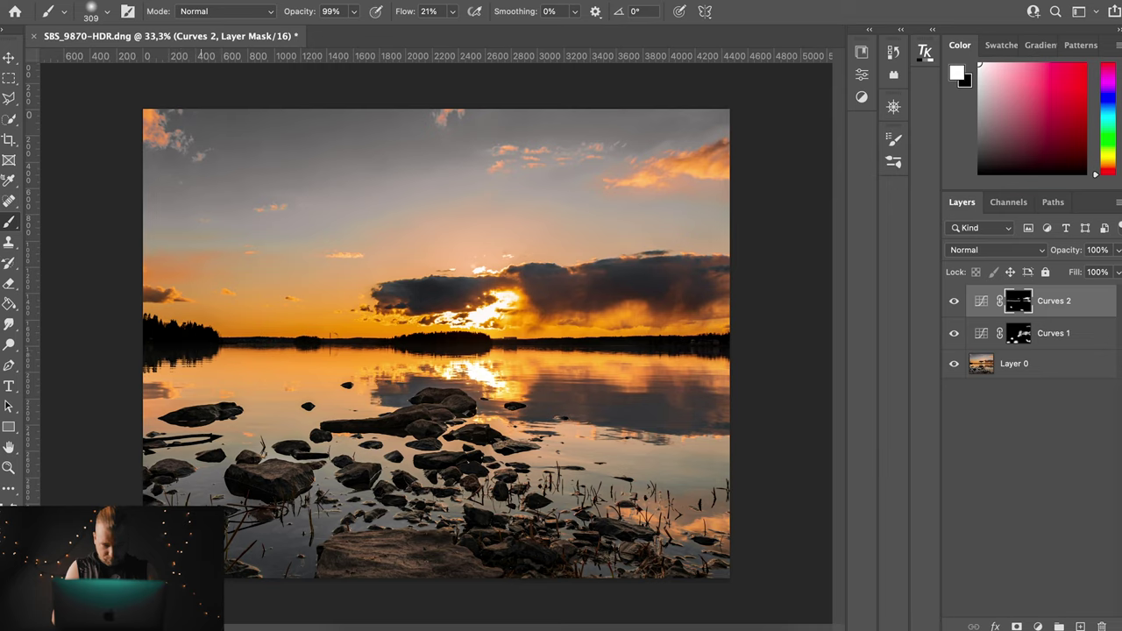
Step: Toggle Curves 2 visibility to compare the cloud before and after darkening
click(956, 300)
click(956, 301)
click(955, 301)
click(955, 301)
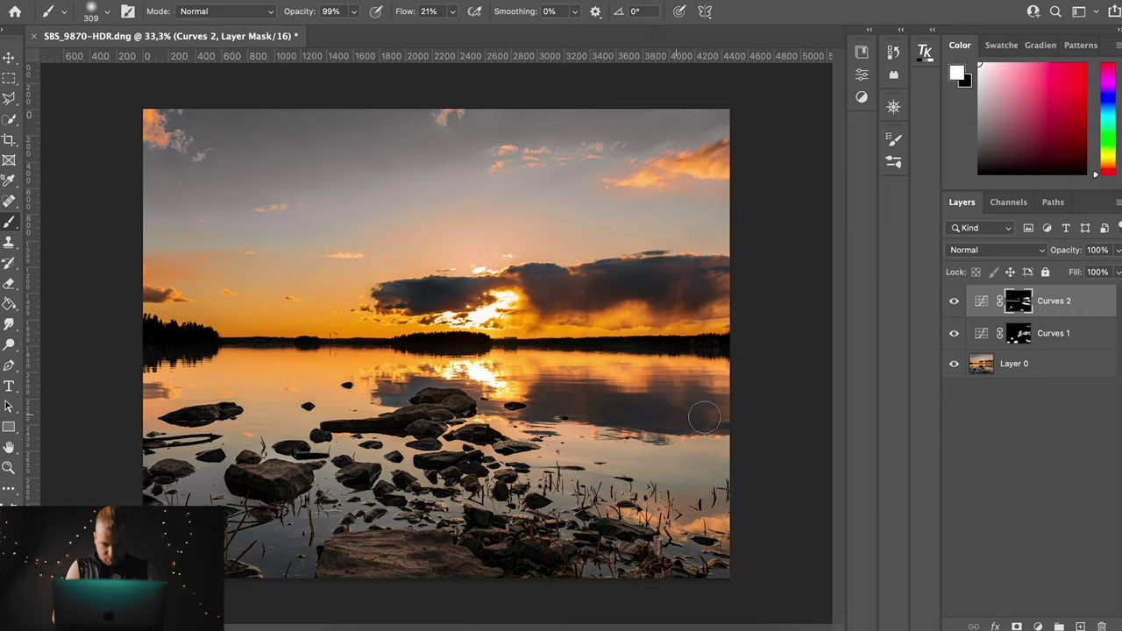
click(989, 354)
Step: Switch to the Spot Healing Brush and size it to 209 px
key(j)
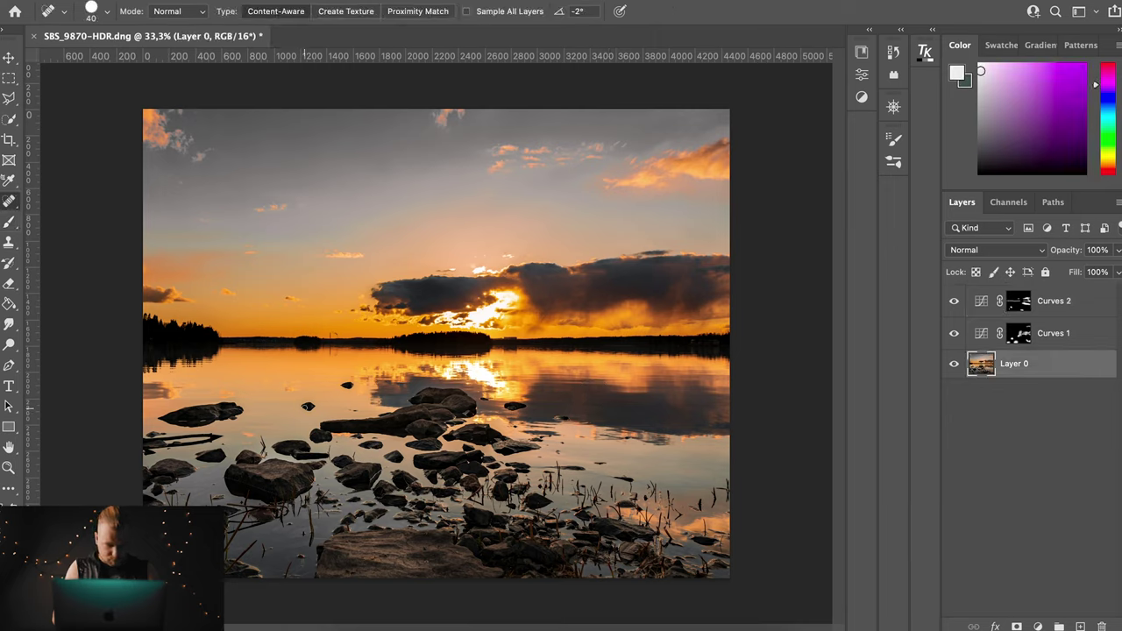
drag(355, 379, 438, 484)
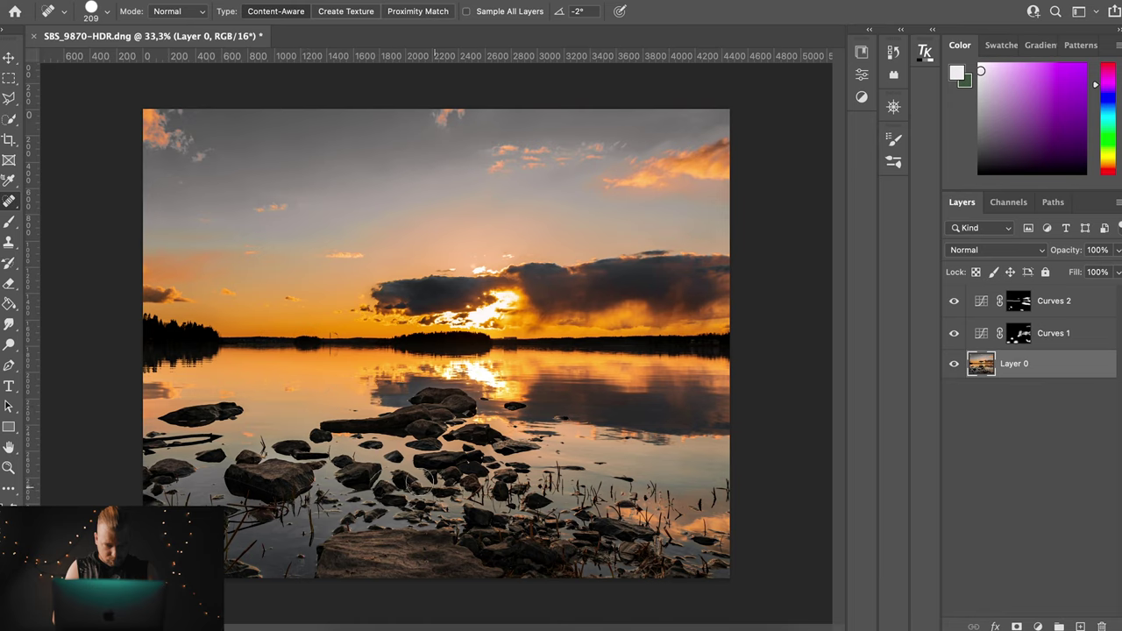
scroll(335, 389, up, 3)
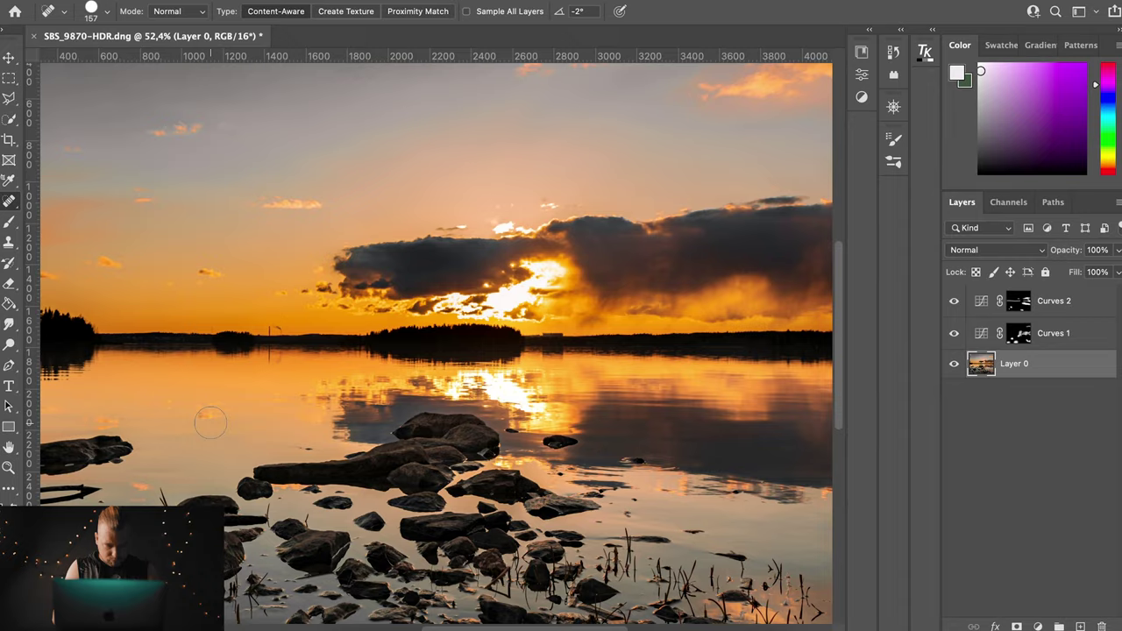
scroll(210, 424, down, 1)
scroll(210, 424, down, 1)
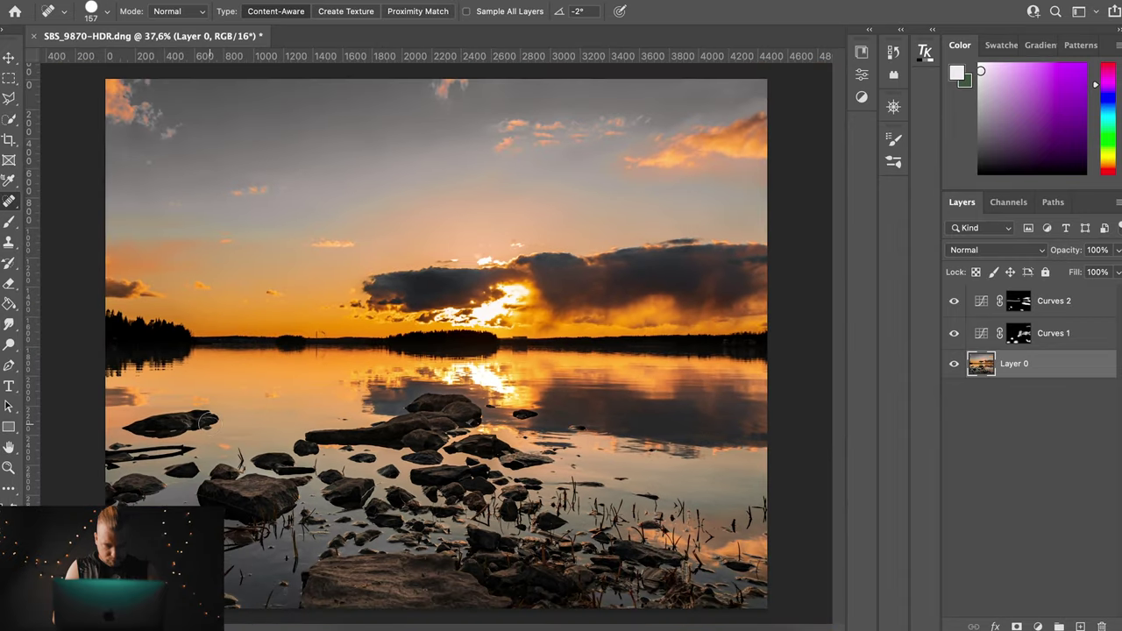
scroll(287, 328, up, 3)
scroll(287, 330, up, 2)
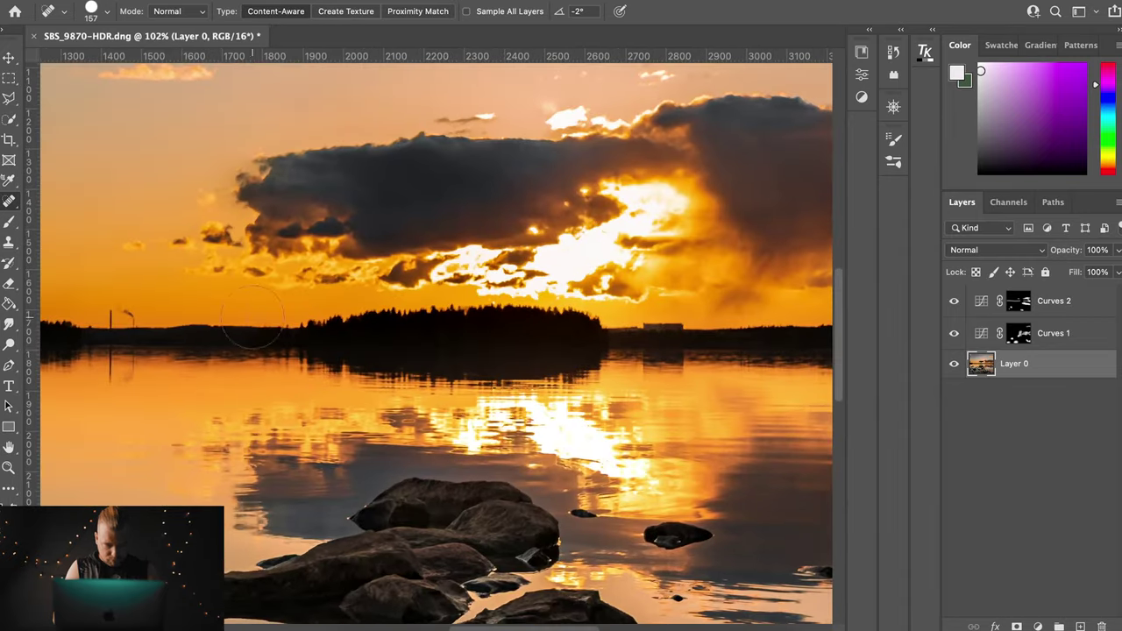
scroll(288, 336, up, 2)
scroll(291, 344, up, 2)
Step: Heal the dark smoke mark above the horizon and the dark spot on the water
mouse_move(308, 340)
mouse_down()
mouse_move(139, 329)
mouse_move(152, 340)
mouse_up()
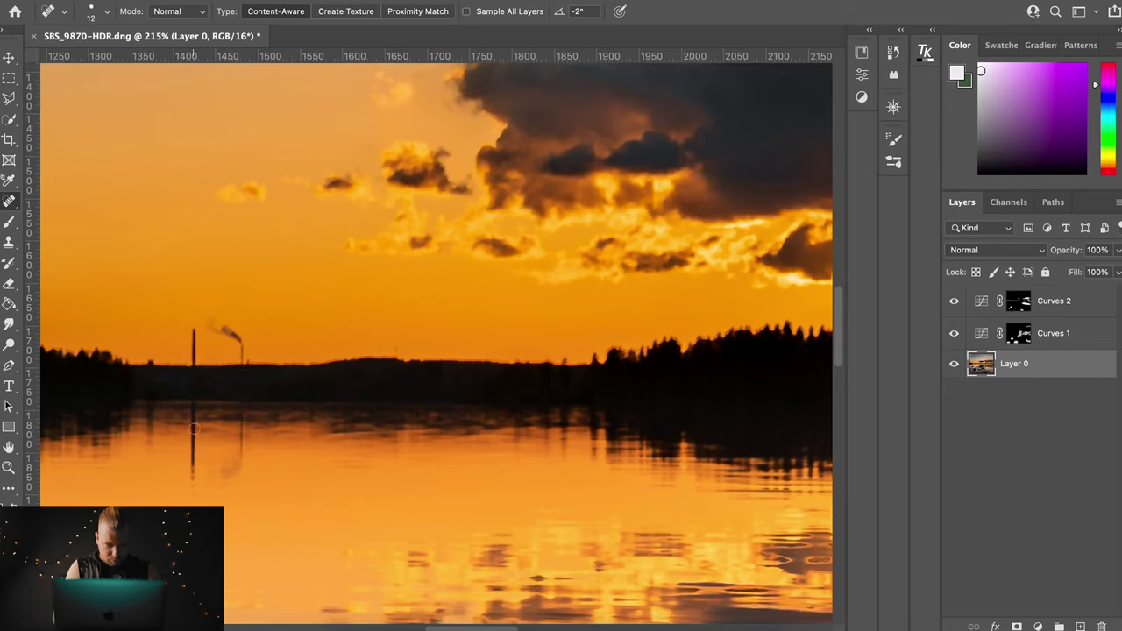
drag(191, 480, 193, 330)
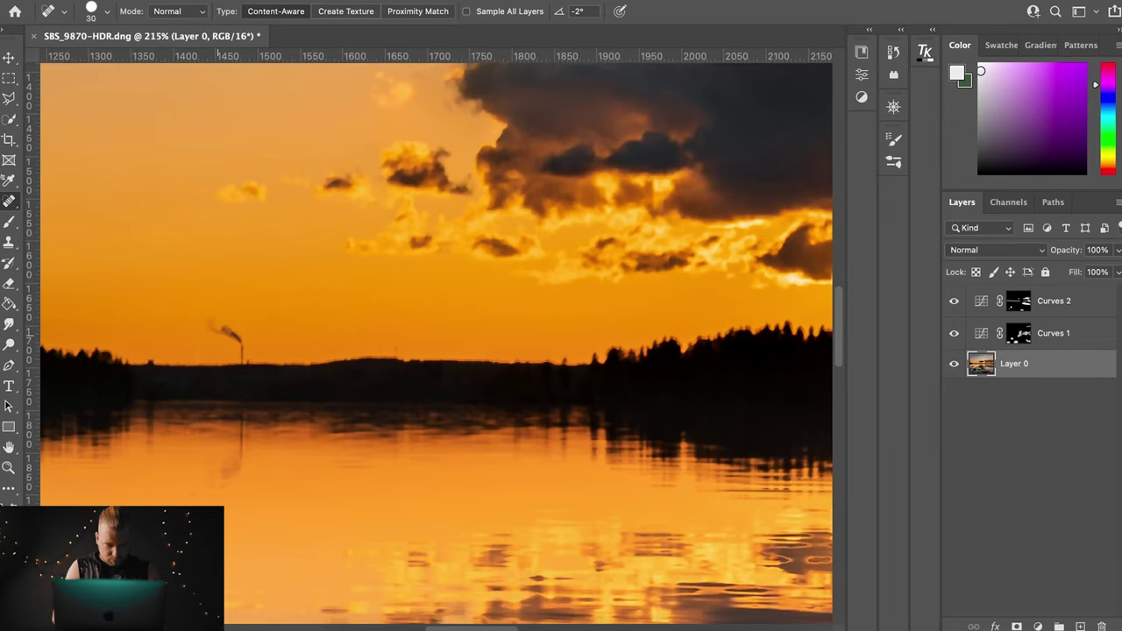
key(ctrl+z)
mouse_move(230, 334)
mouse_down()
mouse_move(251, 333)
mouse_move(233, 337)
mouse_up()
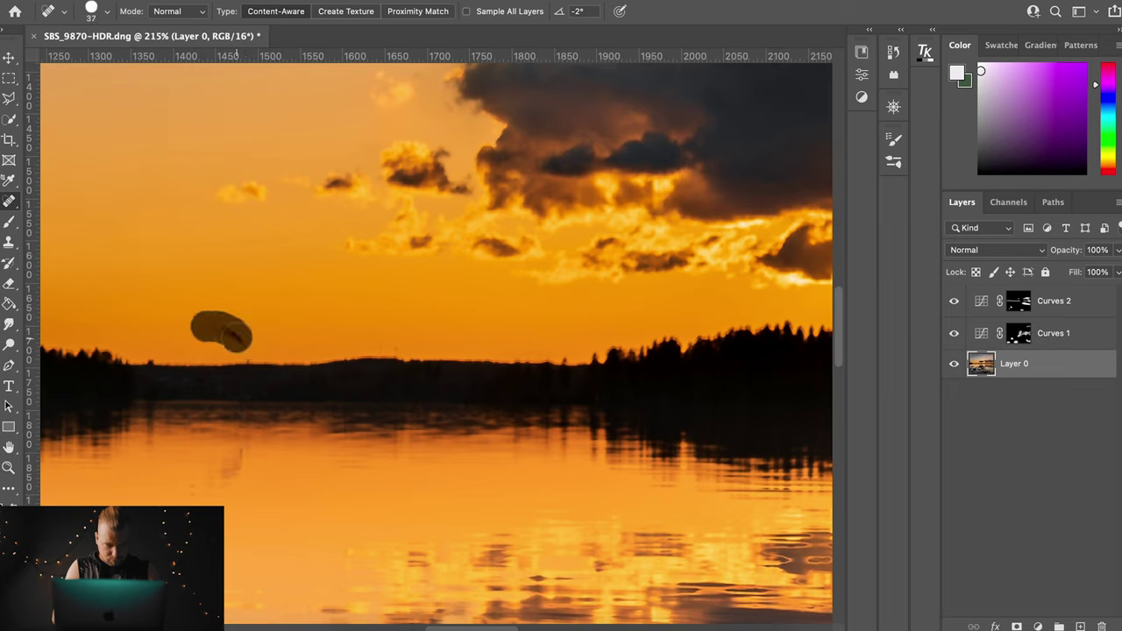
click(239, 458)
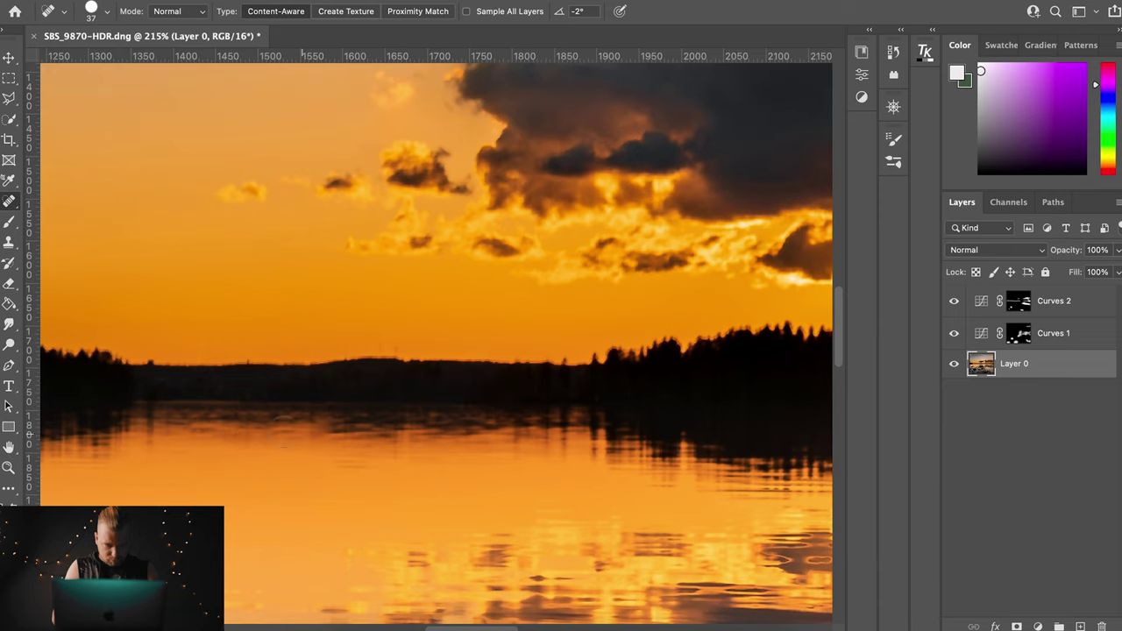
Step: Scan the sky for more spots with a smaller brush, then select the Curves 2 layer
scroll(249, 327, down, 3)
scroll(249, 327, down, 1)
scroll(249, 327, up, 1)
scroll(249, 327, up, 2)
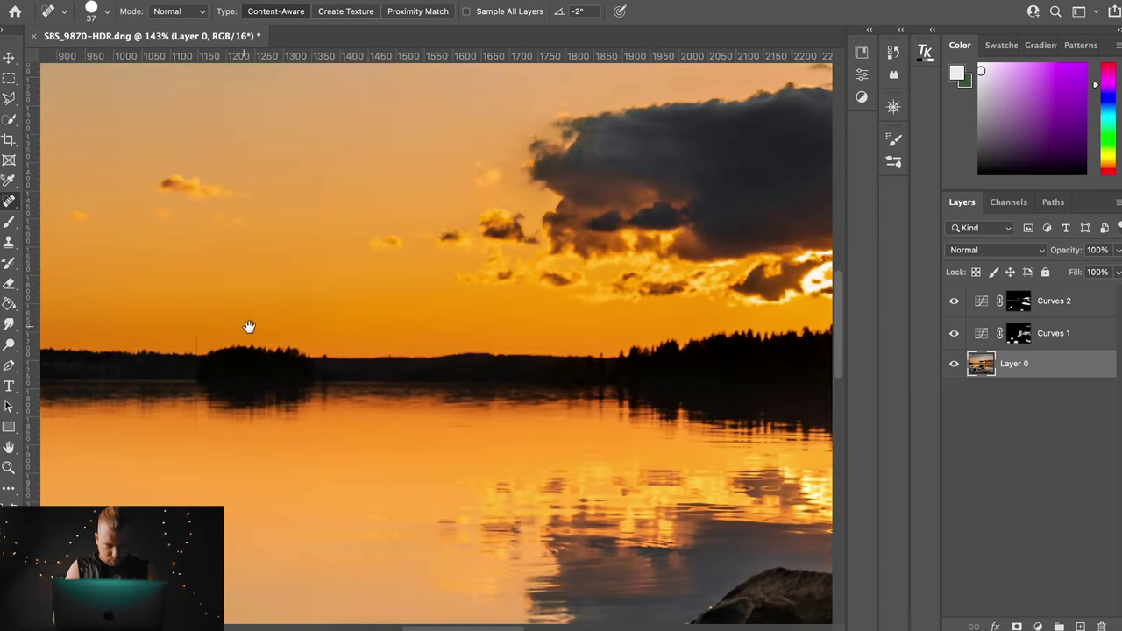
drag(249, 326, 380, 336)
key(bracketleft)
key(bracketleft)
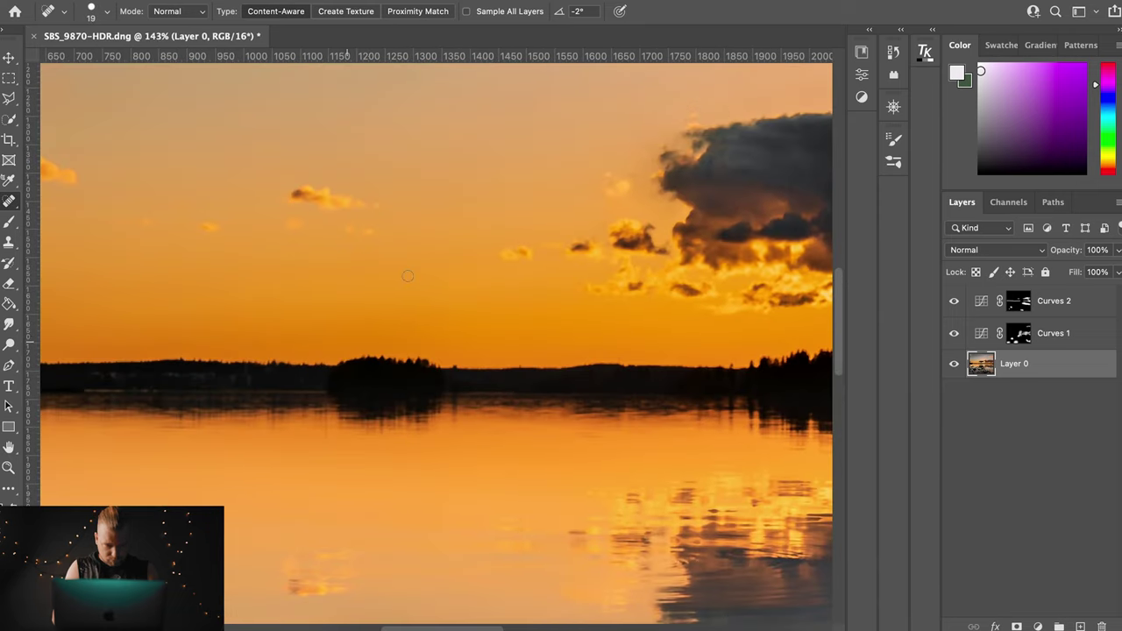
scroll(408, 276, down, 3)
scroll(407, 276, down, 1)
scroll(407, 276, down, 3)
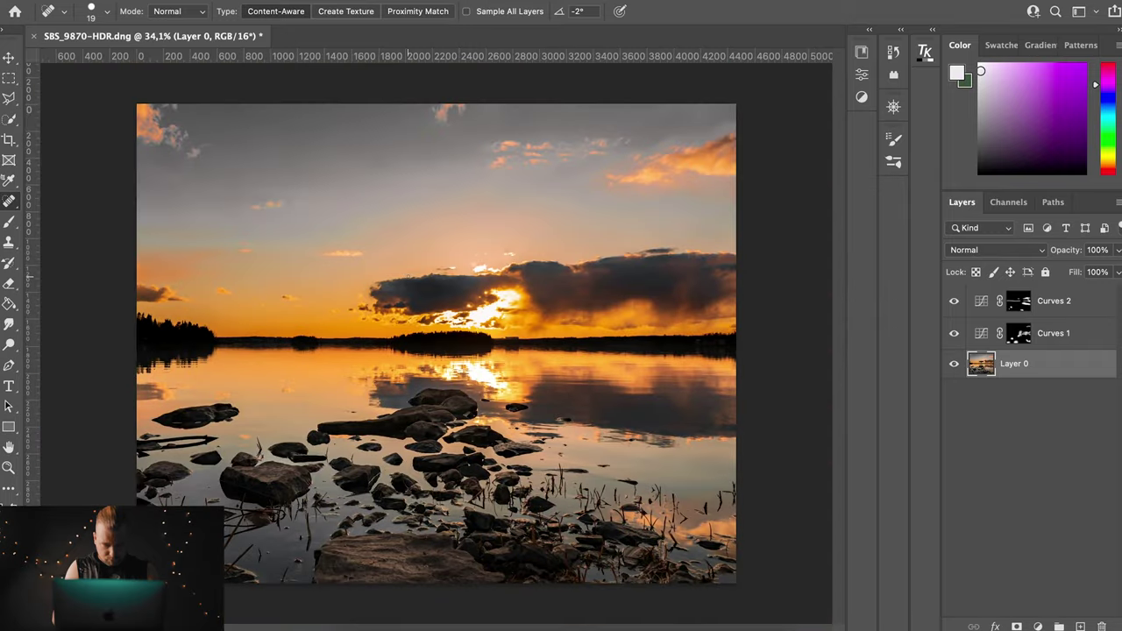
click(1044, 303)
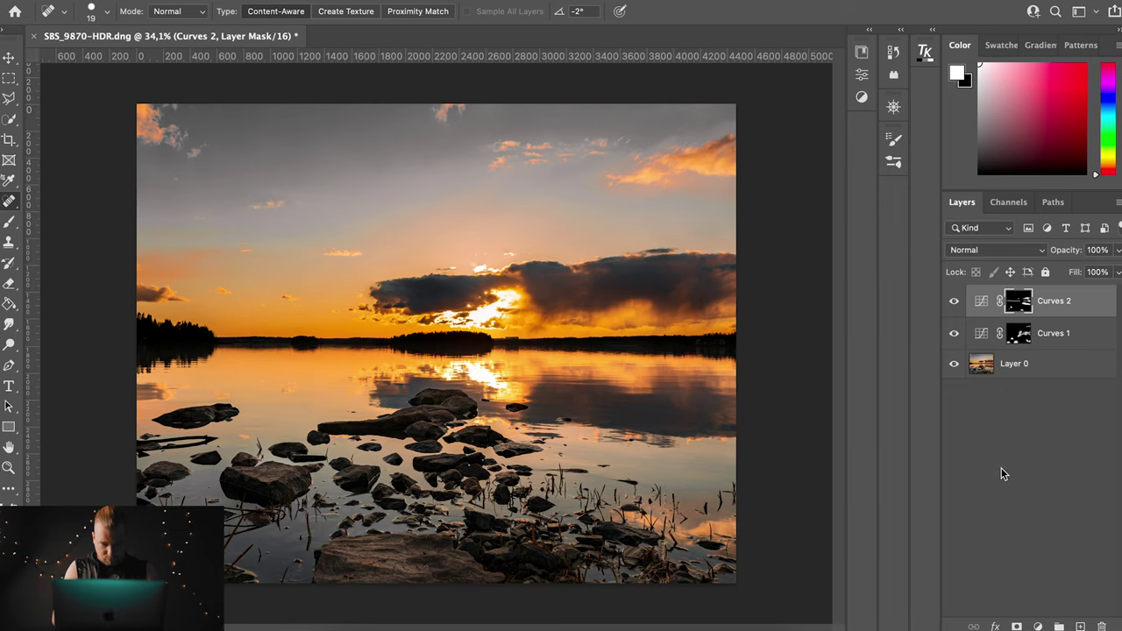
key(ctrl+shift+n)
text(Flare)
key(Return)
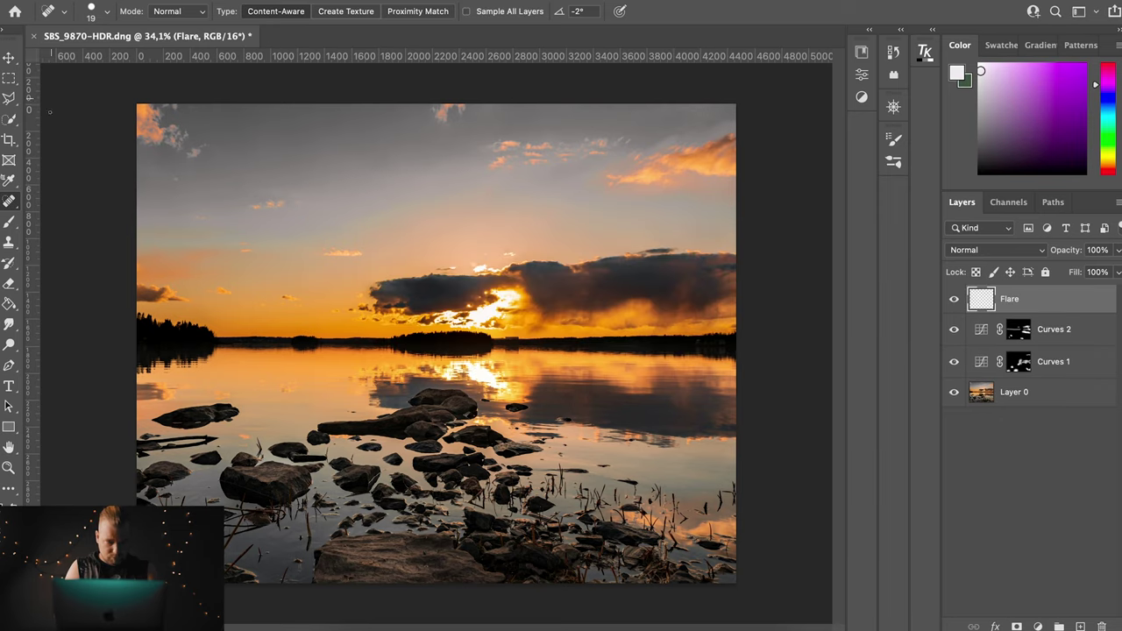
click(9, 221)
click(93, 10)
scroll(85, 282, down, 4)
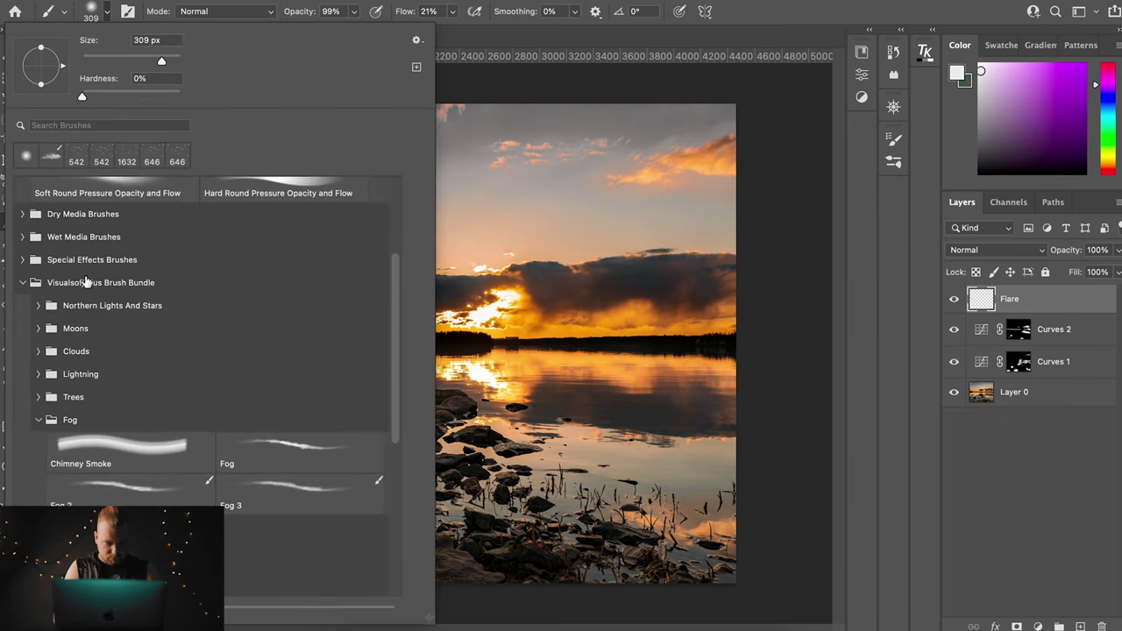
click(35, 419)
scroll(48, 362, down, 2)
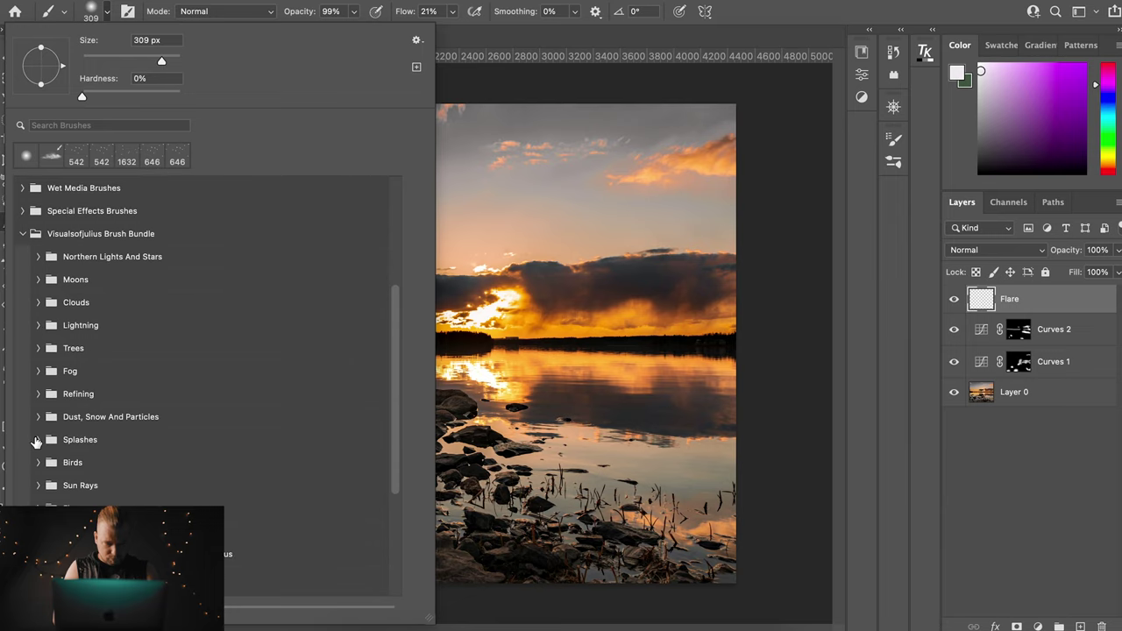
click(41, 489)
scroll(164, 425, down, 3)
click(246, 385)
click(1030, 475)
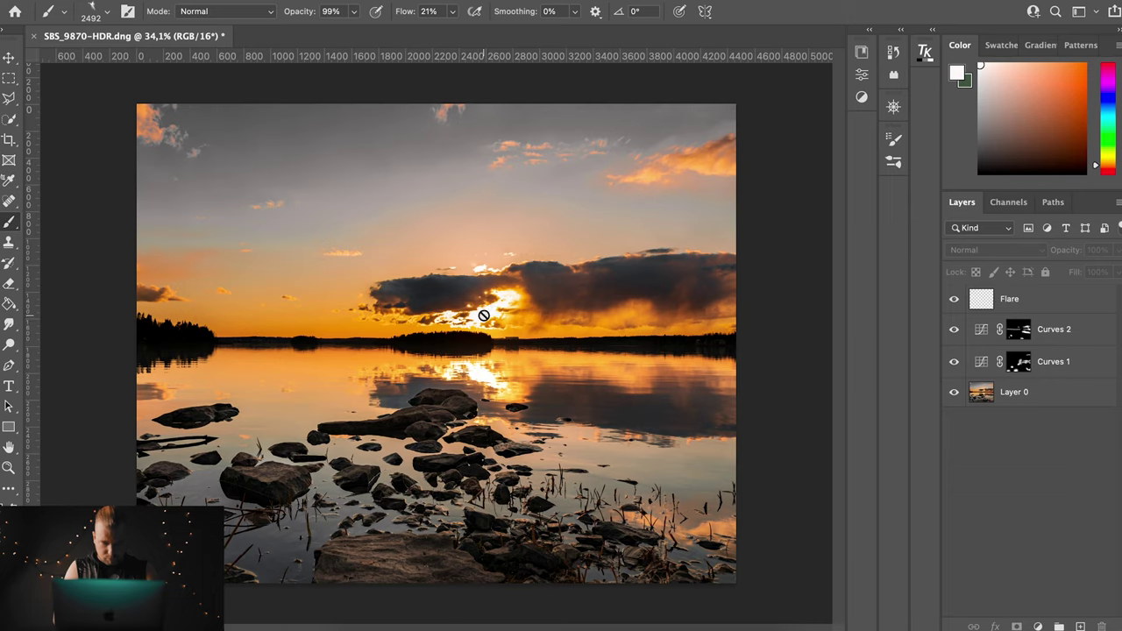
click(982, 299)
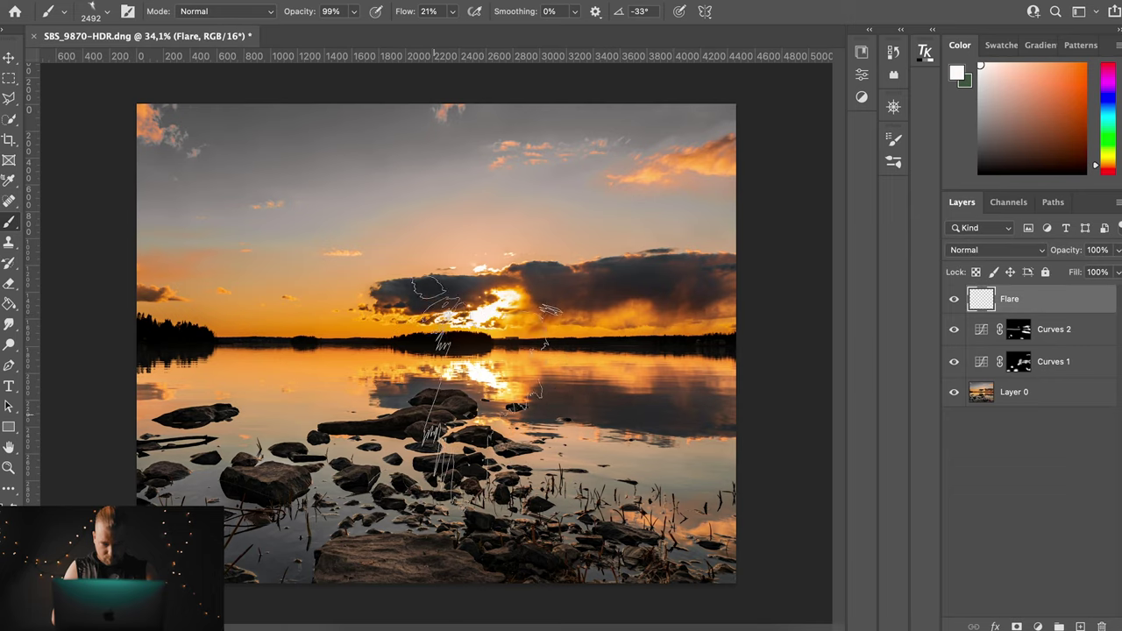
click(486, 399)
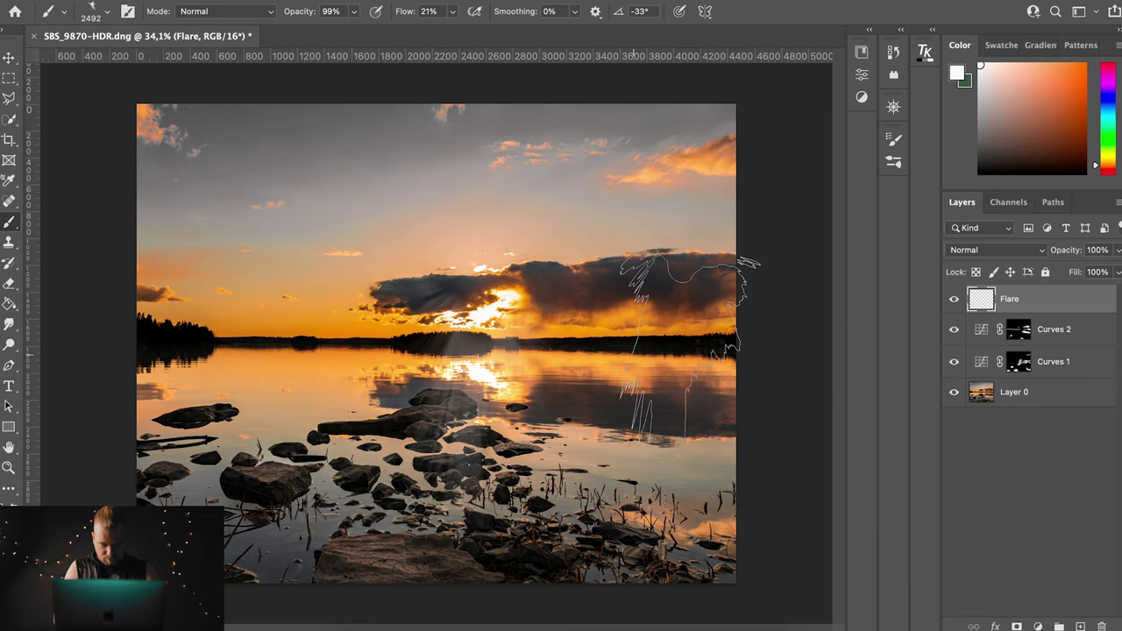
key(ctrl+z)
click(88, 13)
click(131, 425)
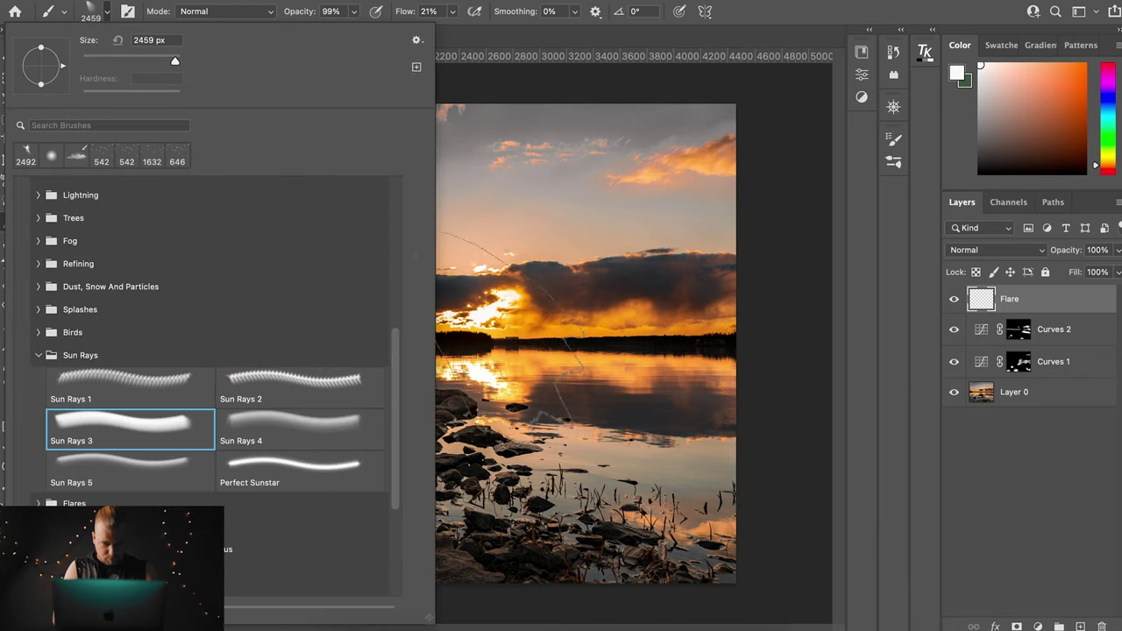
click(980, 301)
key(Right)
key(Right)
key(Right)
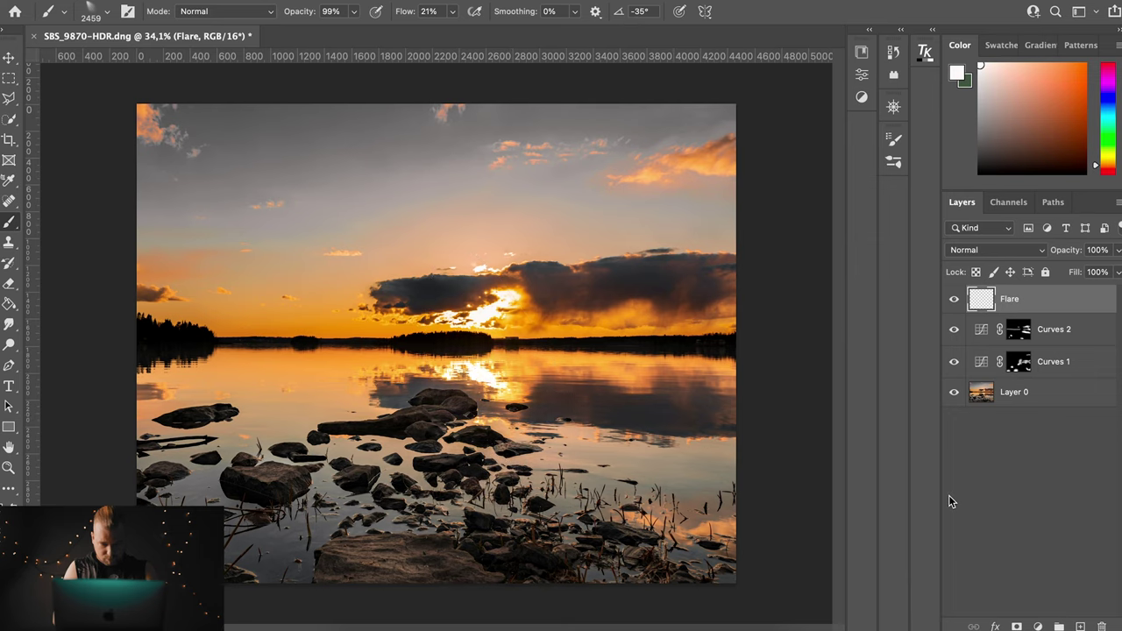
key(Delete)
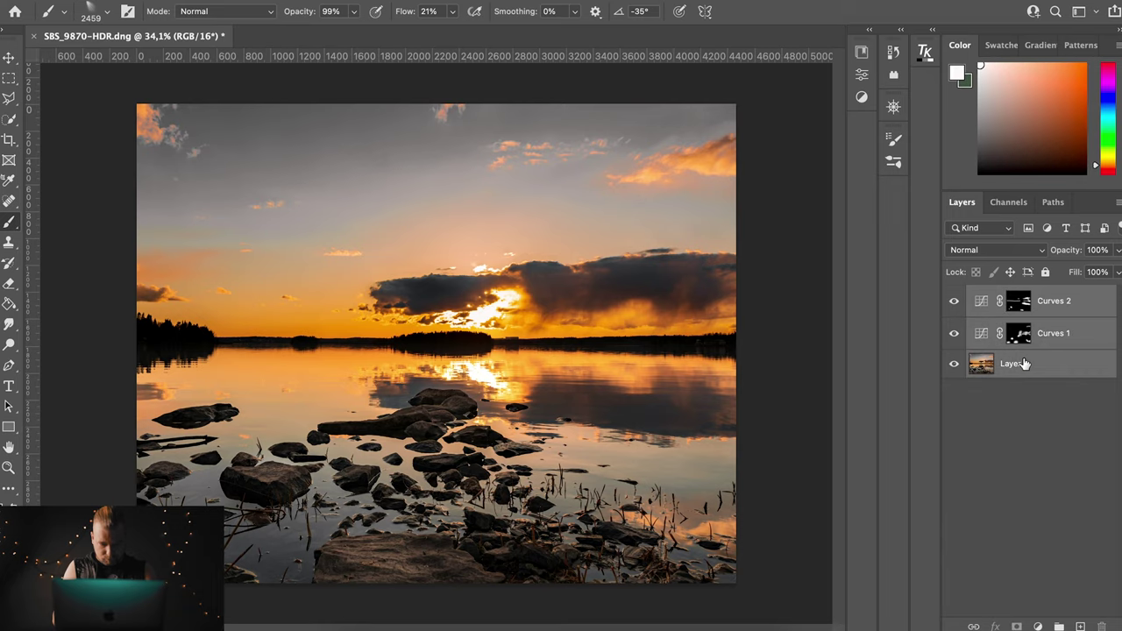
Step: Stamp the visible layers into a merged copy and add Polarization in Color Efex Pro 4
key(ctrl+shift+e)
click(364, 0)
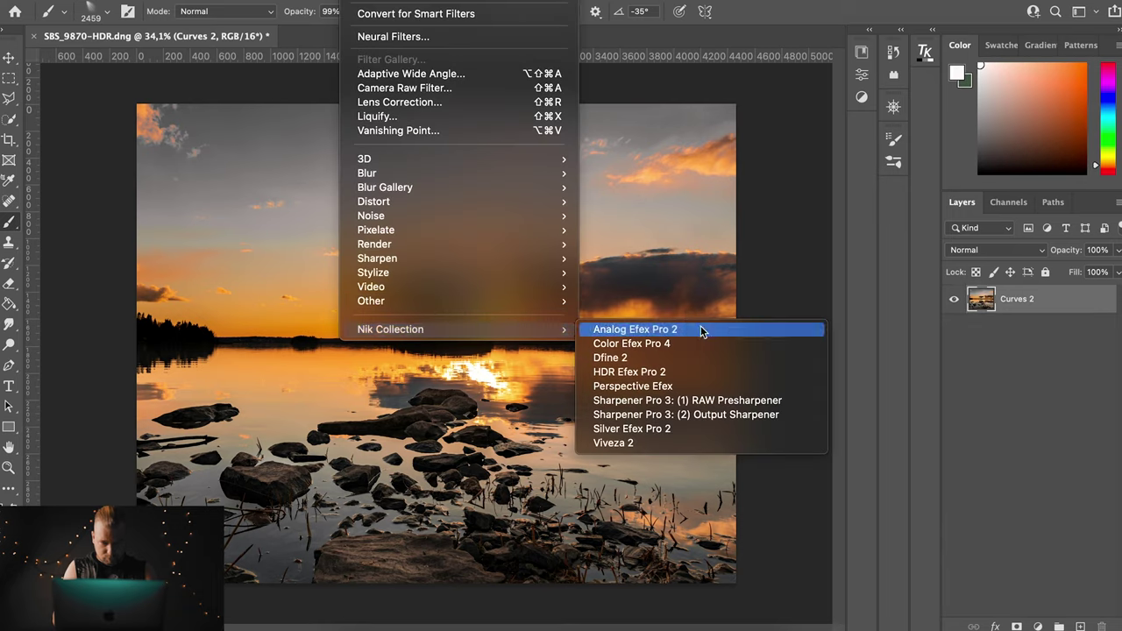
mouse_move(390, 328)
click(694, 344)
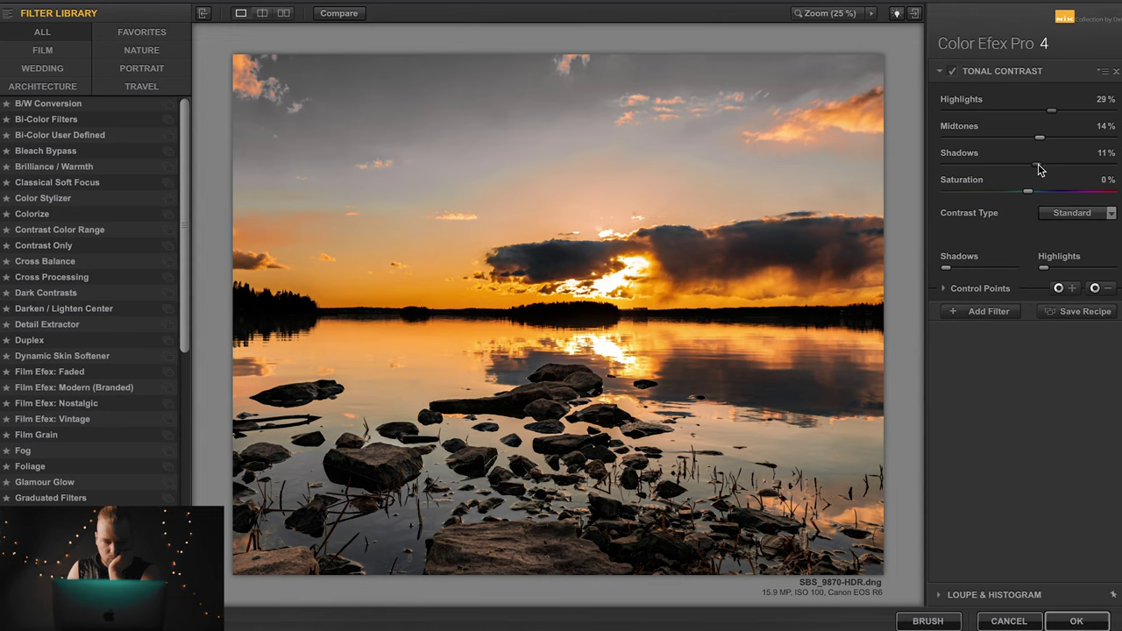
click(964, 308)
scroll(170, 288, down, 2)
scroll(76, 431, down, 3)
scroll(70, 498, down, 1)
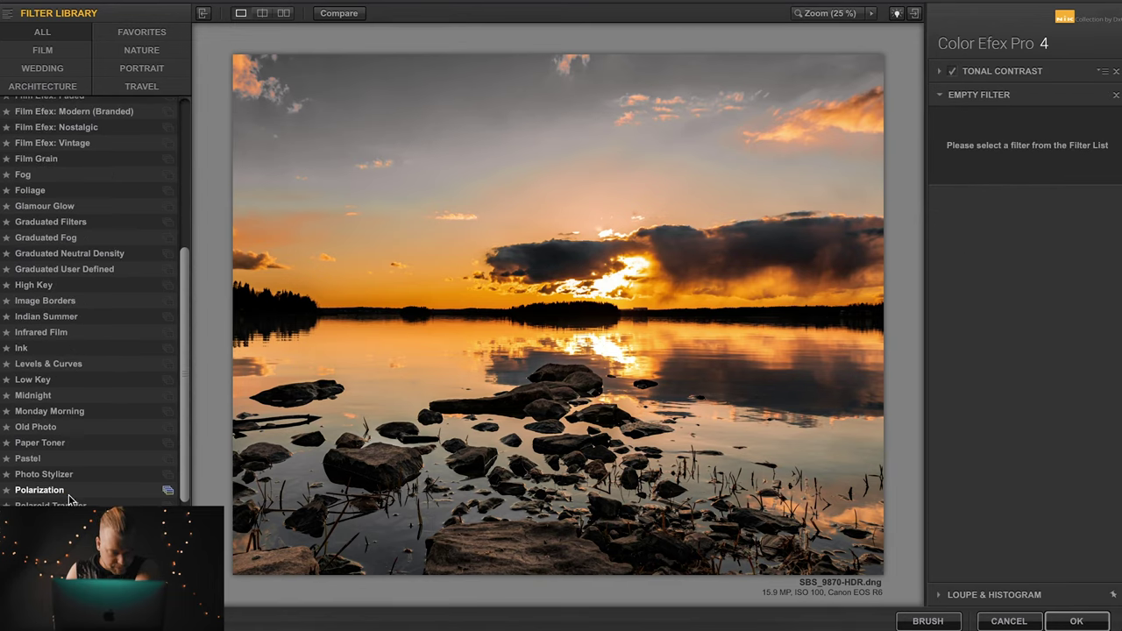
click(69, 494)
drag(961, 161, 1008, 163)
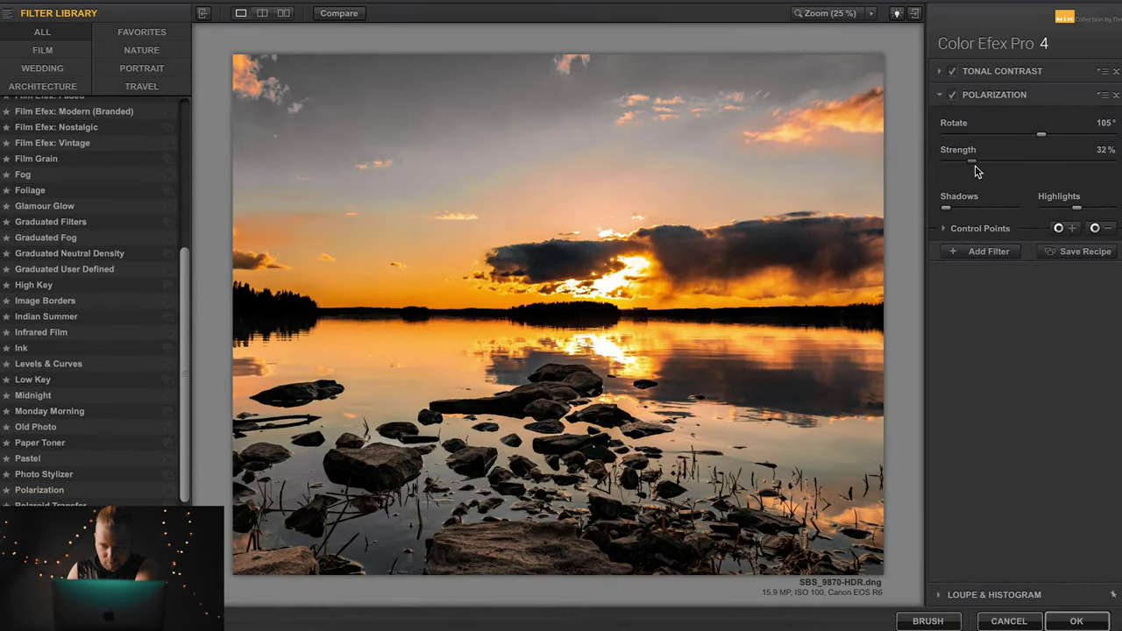
Step: Add Glamour Glow to the filter stack and apply the filters to the photo
click(975, 251)
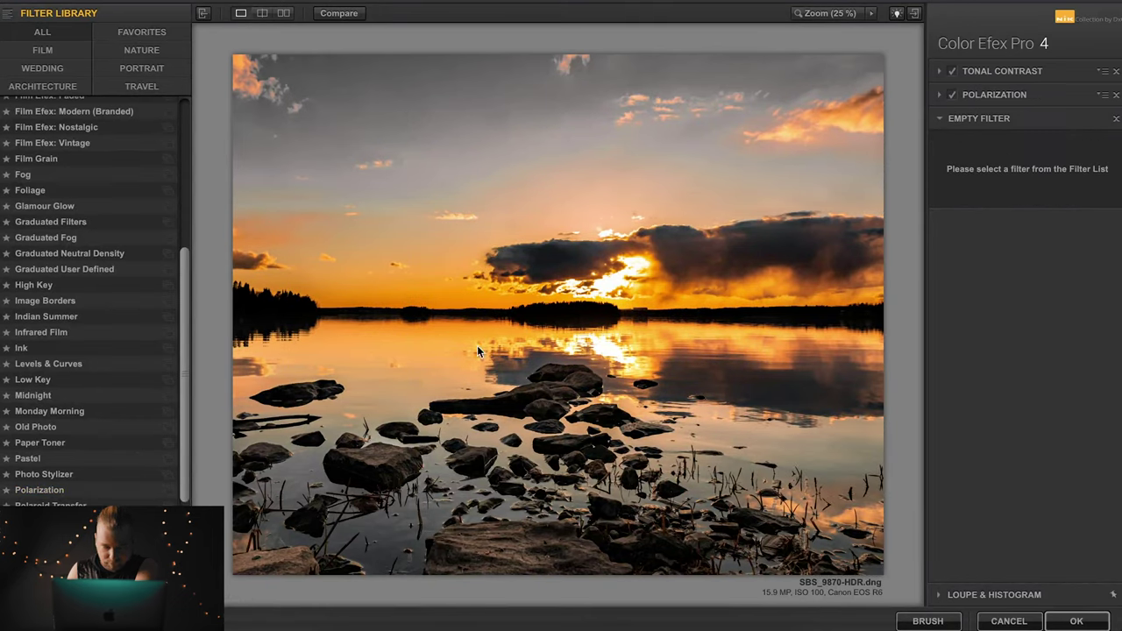
scroll(19, 358, down, 3)
scroll(18, 358, down, 4)
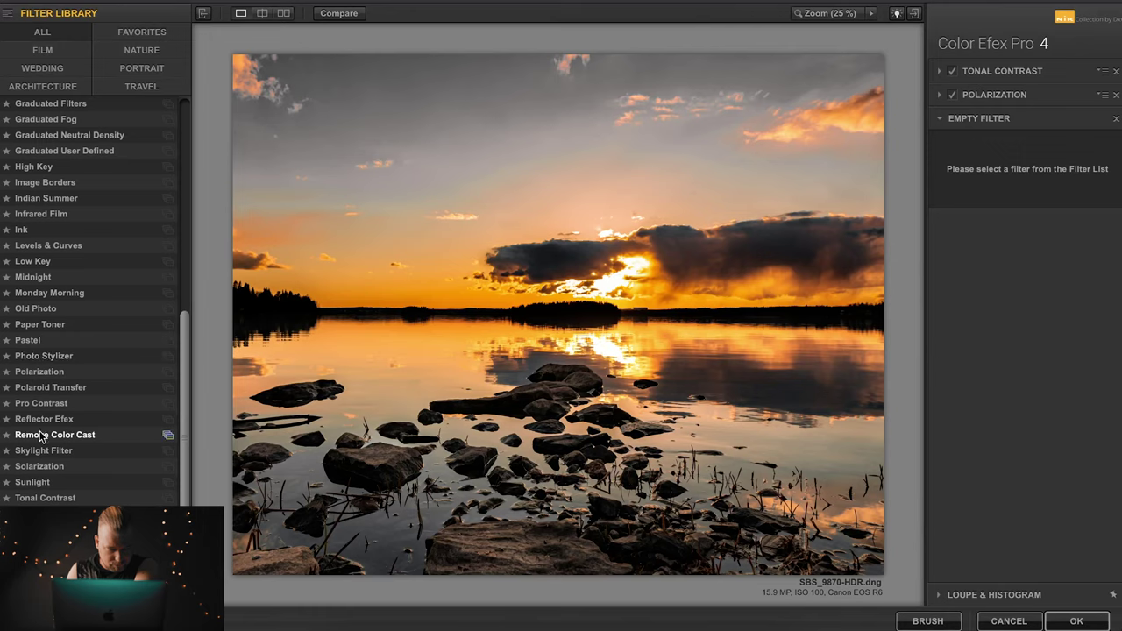
scroll(42, 445, up, 12)
scroll(58, 446, up, 1)
click(83, 309)
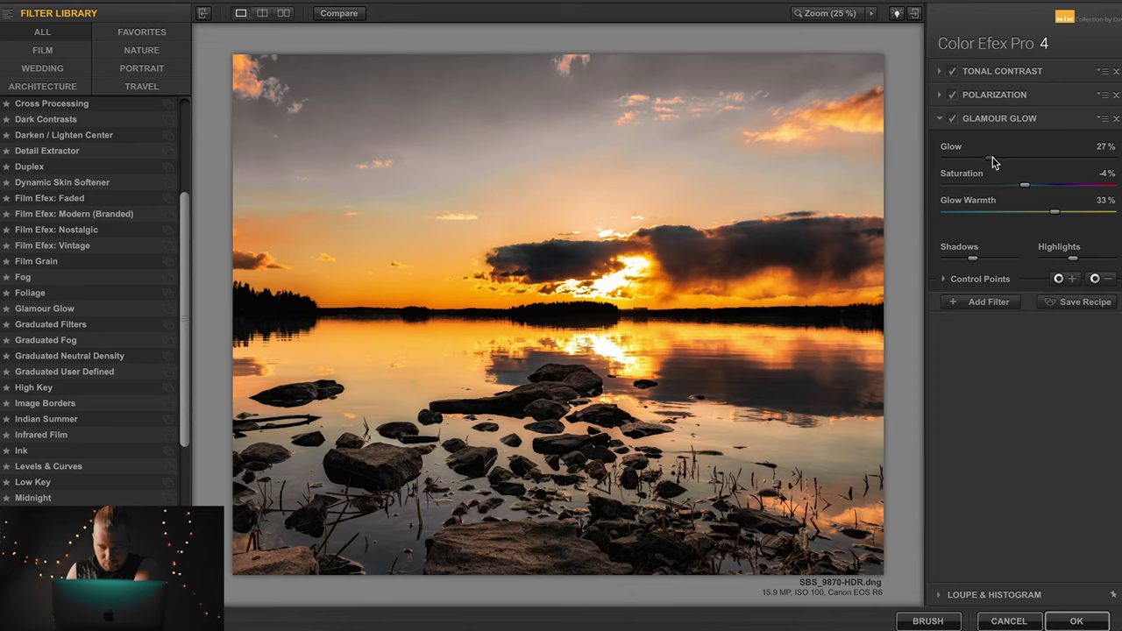
click(1064, 622)
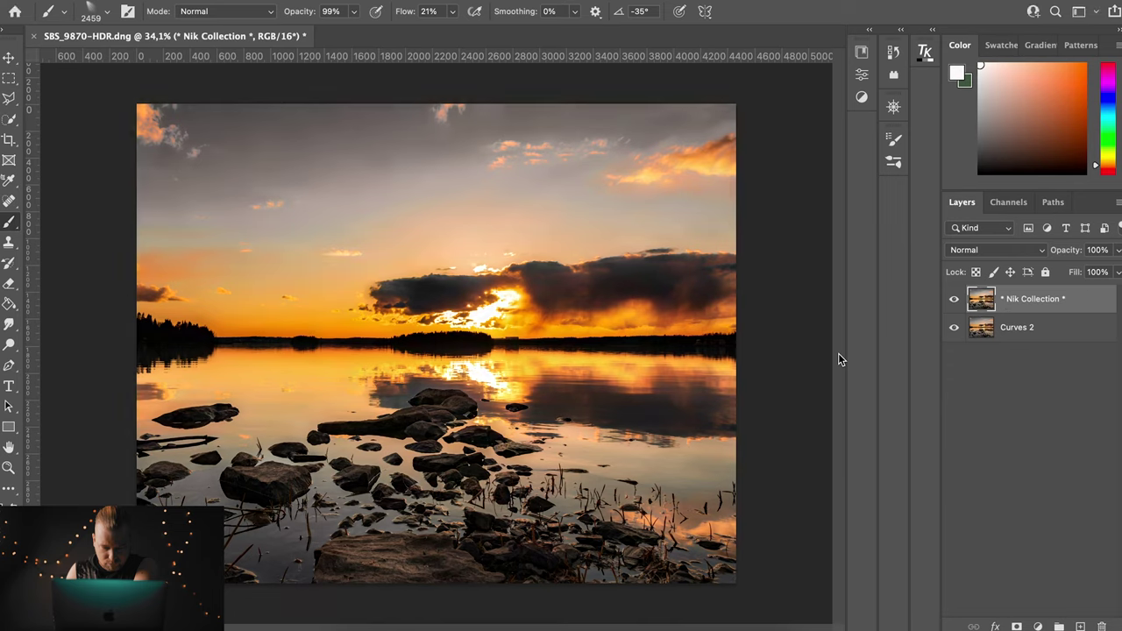
Step: Delete Curves 2 so only the Nik Collection layer remains, then save and close SBS_9870-HDR-Edit.tif
click(954, 299)
click(953, 298)
click(1002, 329)
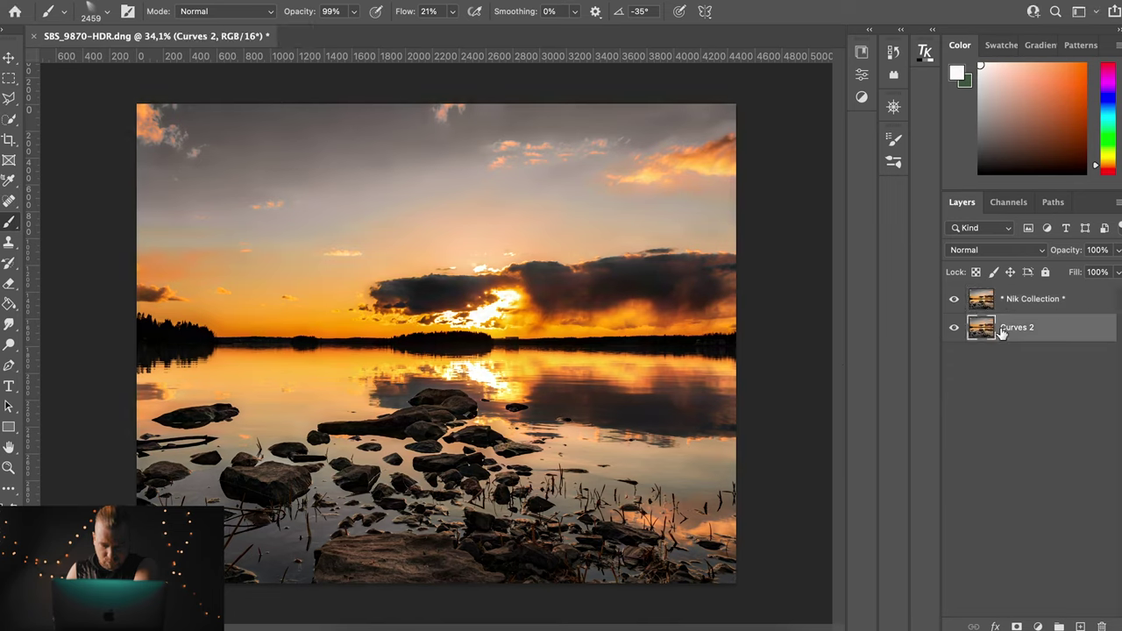
key(BackSpace)
key(ctrl+s)
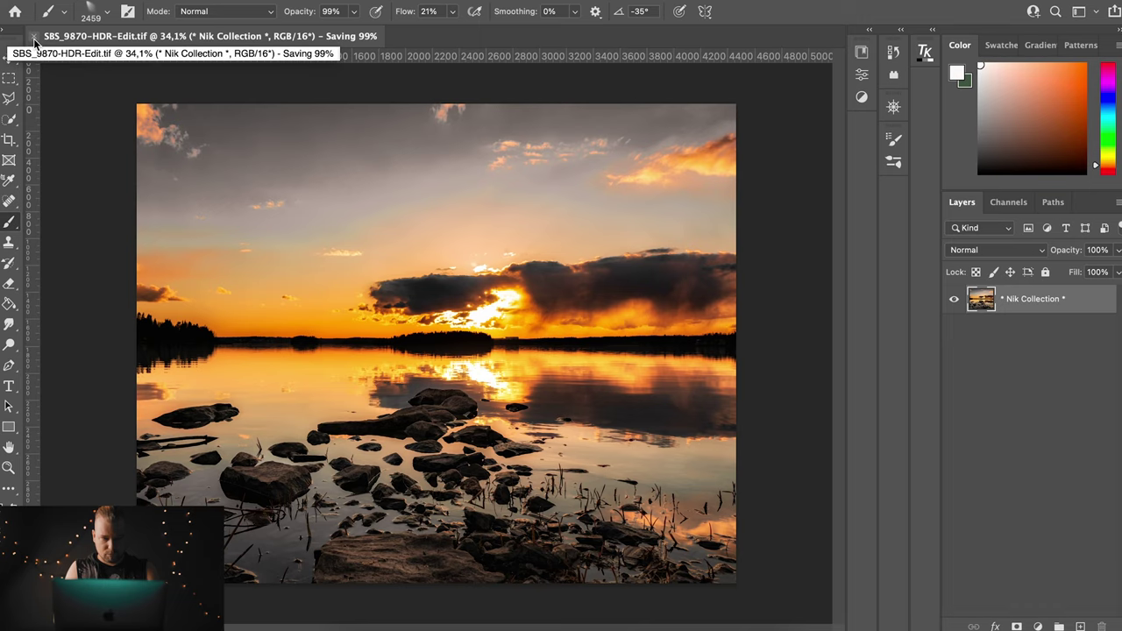
click(33, 37)
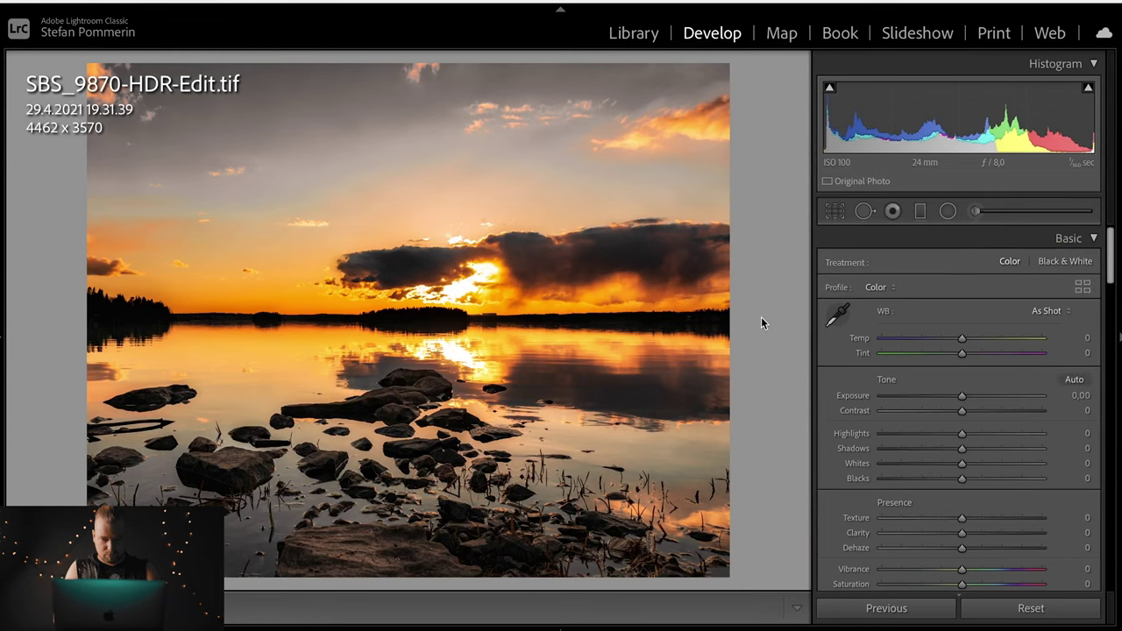
Step: Reset the original HDR photo's basic adjustments, then undo to restore the sunset edits
click(629, 585)
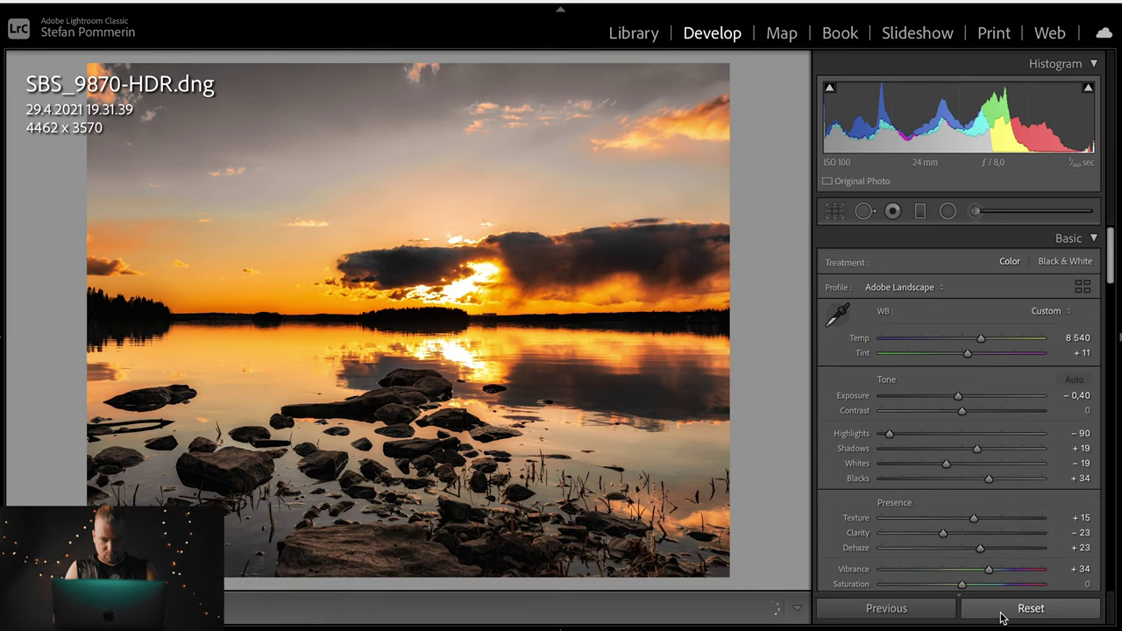
click(1001, 614)
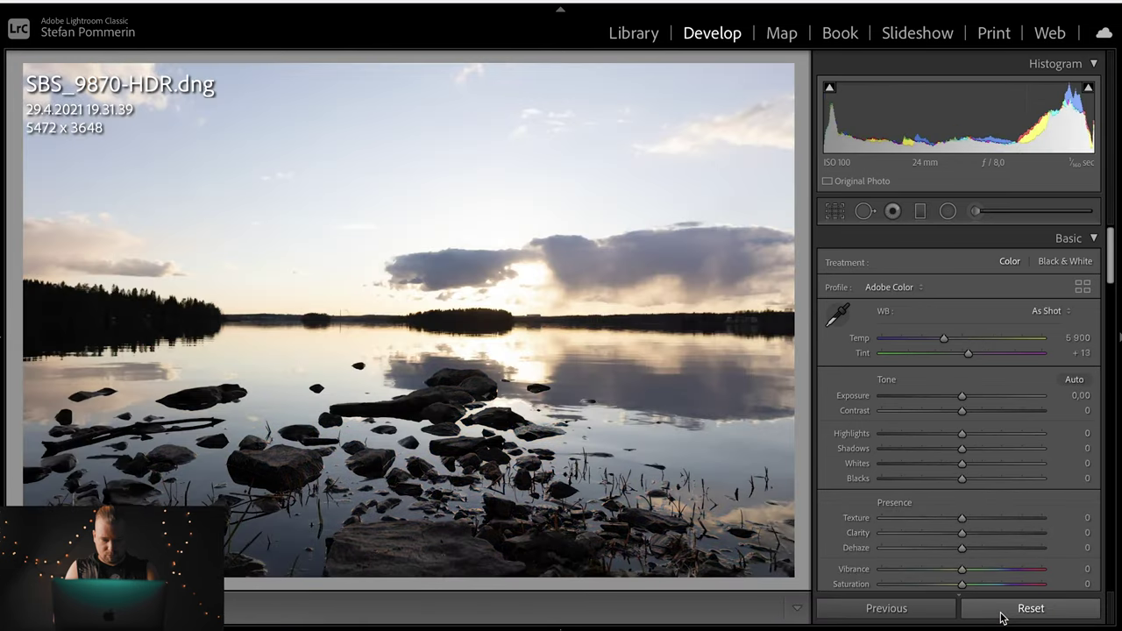
key(Right)
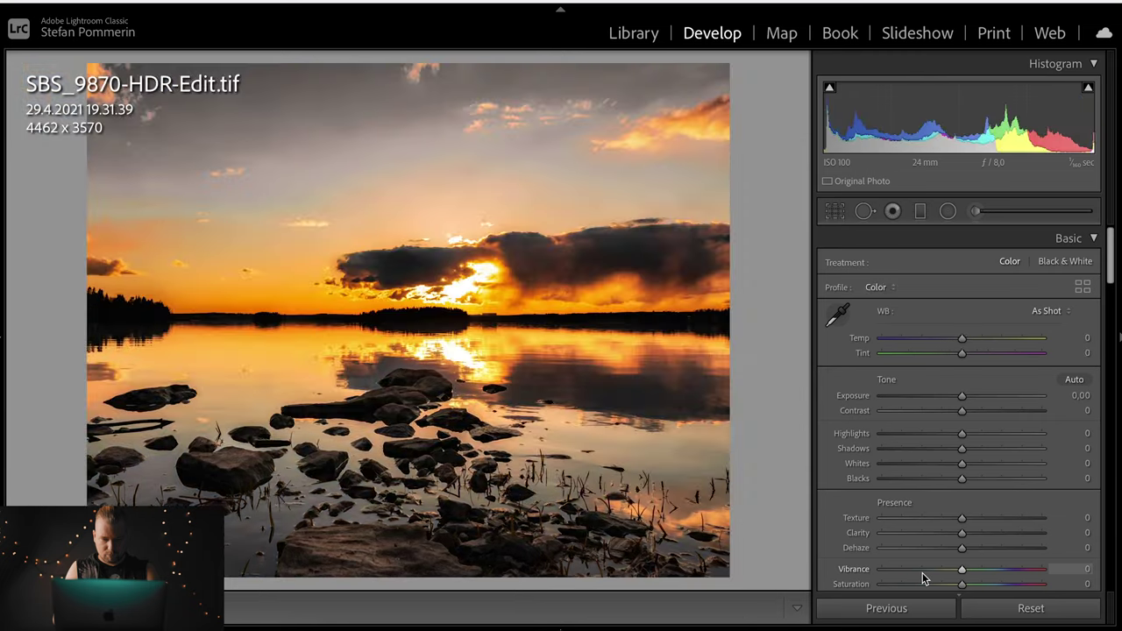
key(Left)
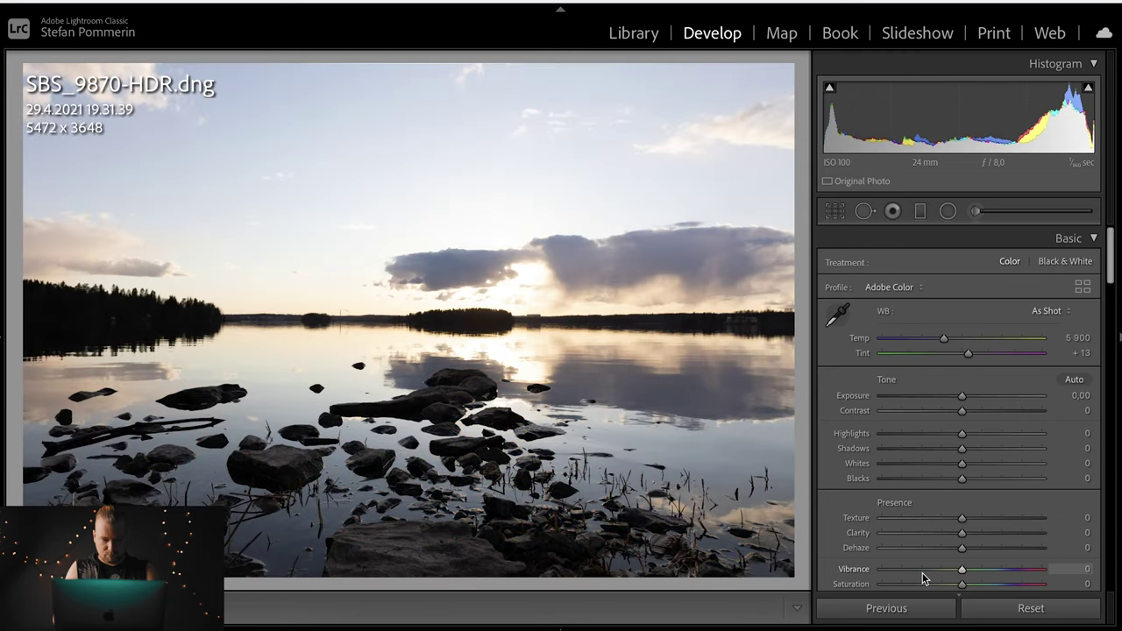
key(ctrl+z)
key(ctrl+z)
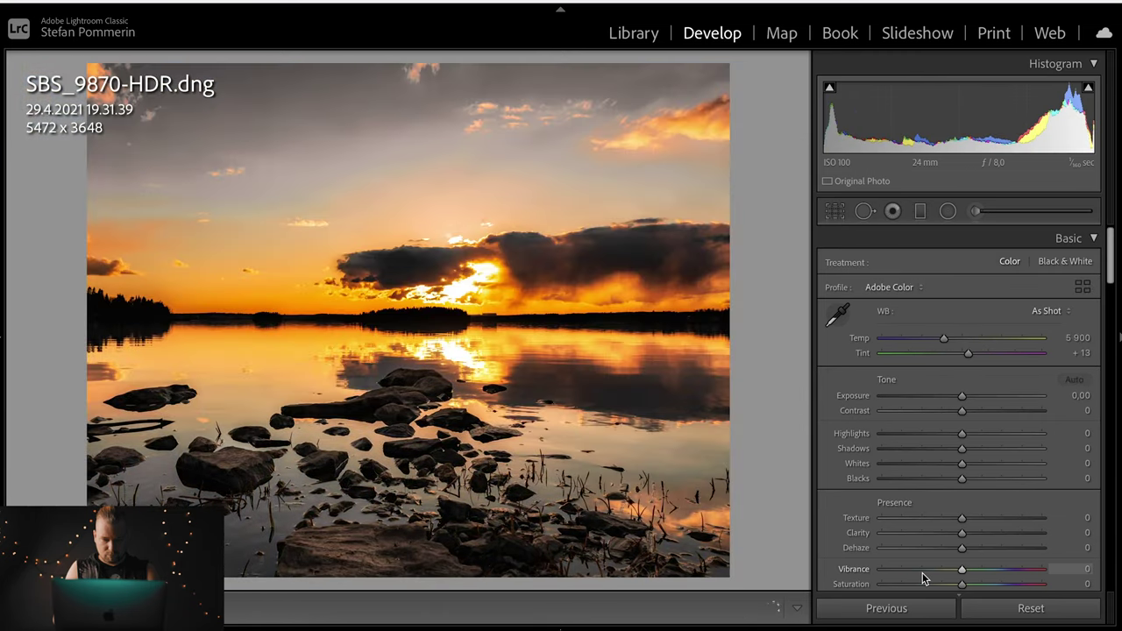
key(ctrl+z)
Step: Export SBS_9870-HDR-Edit.tif as a JPEG using the current export settings
key(Right)
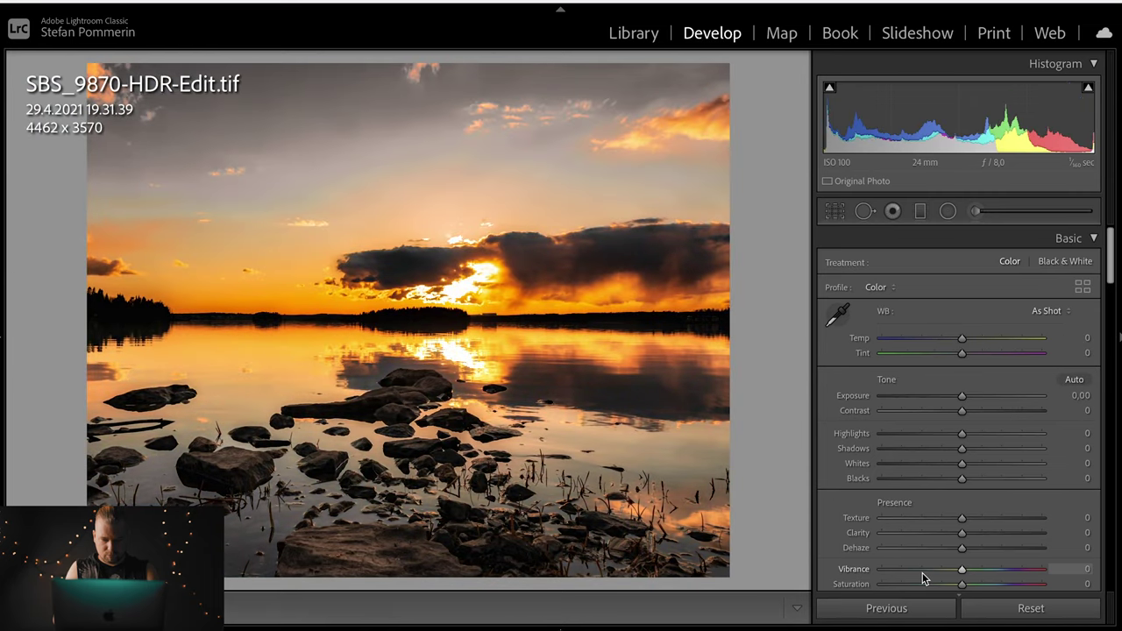
key(ctrl+shift+e)
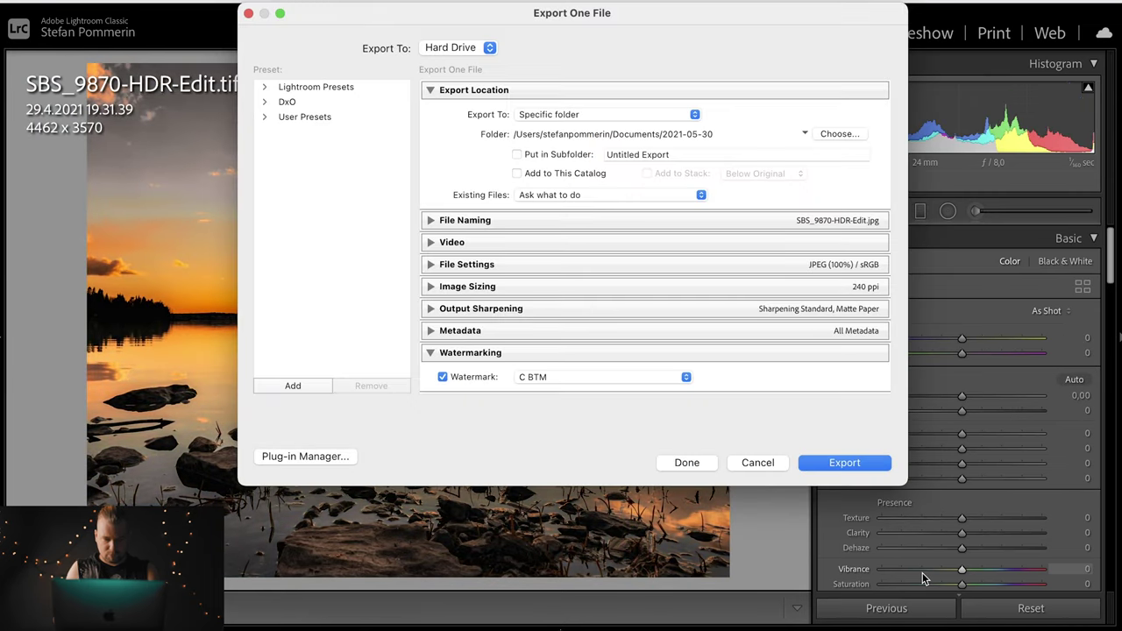
key(Return)
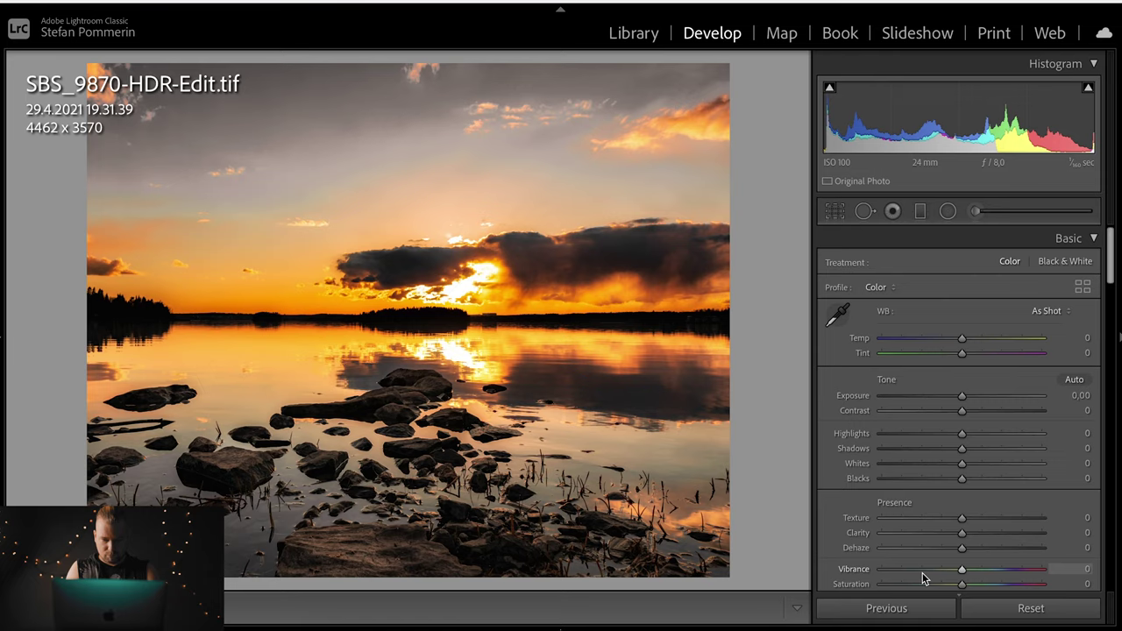
Step: Crop SBS_0428.CR3 Copy 1 to 4x5 around the cabin, then raise contrast and lower highlights
key(r)
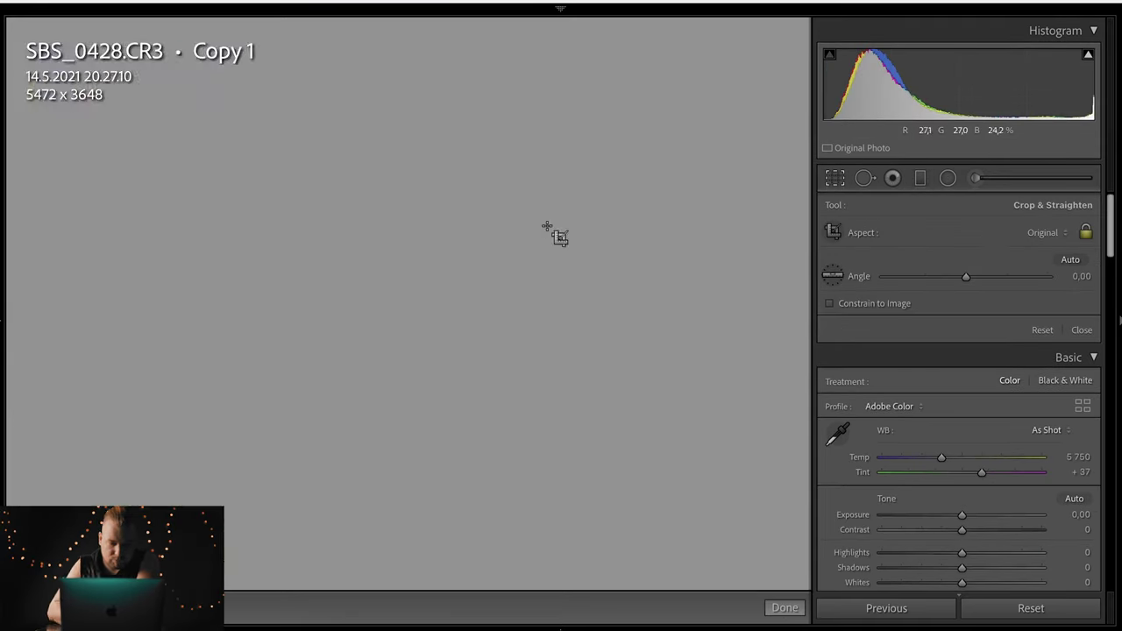
click(1045, 232)
click(1017, 290)
drag(415, 261, 462, 268)
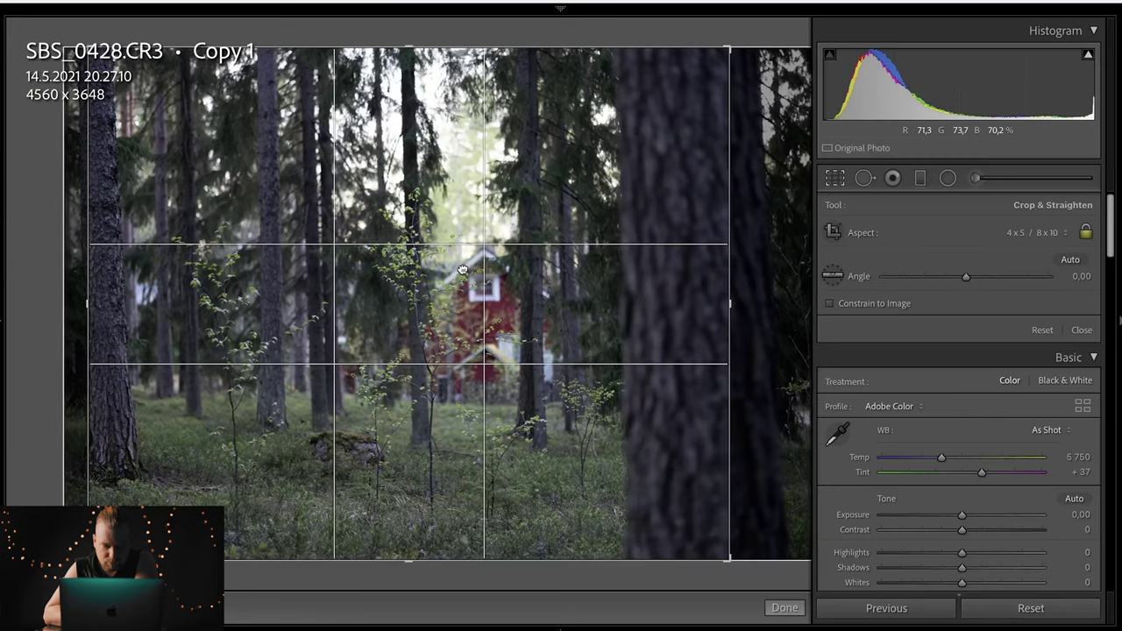
key(Return)
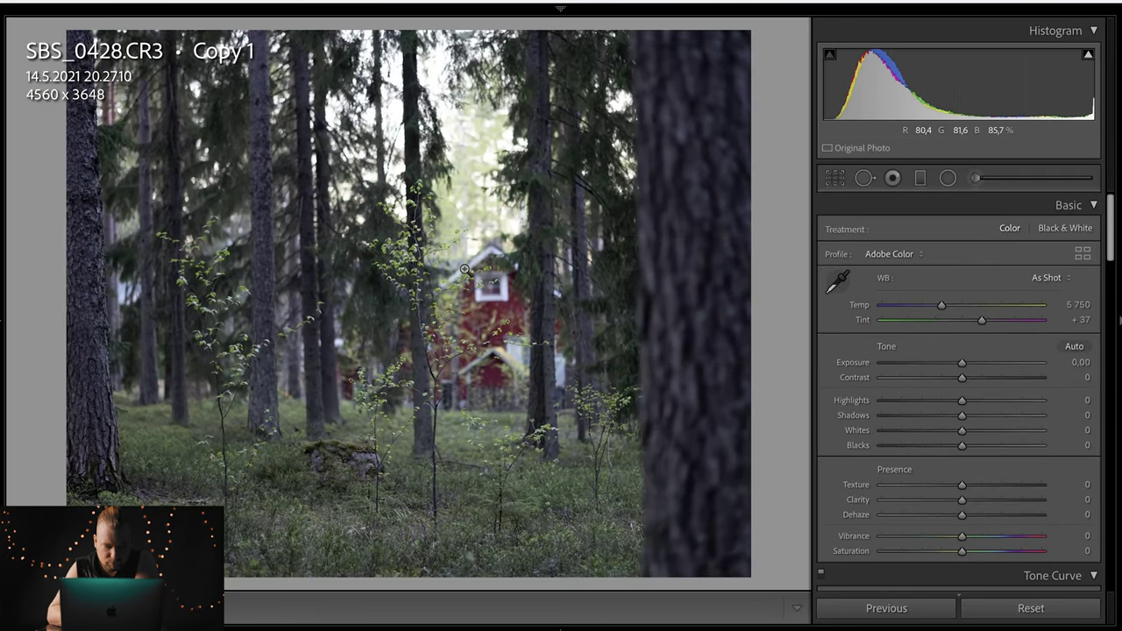
mouse_move(961, 377)
mouse_down()
mouse_move(980, 377)
mouse_move(940, 417)
mouse_move(951, 417)
mouse_move(945, 460)
mouse_up()
Step: In HSL Saturation, strip greens, aquas, blues, purples and magentas, keeping a little yellow
scroll(953, 454, down, 1)
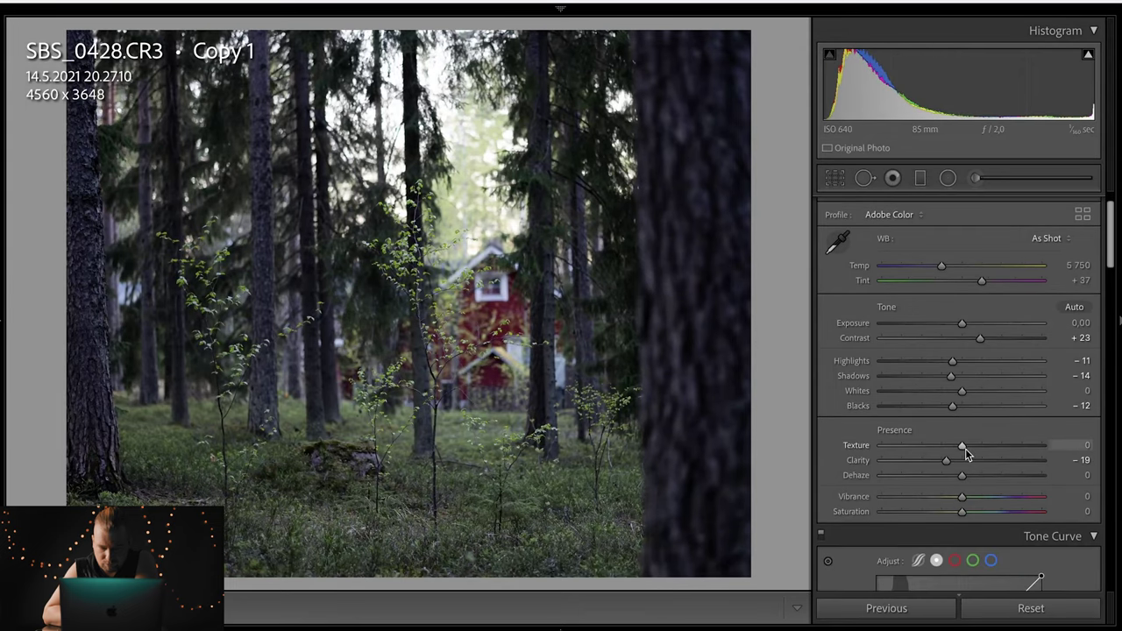
scroll(974, 448, down, 2)
scroll(964, 438, down, 8)
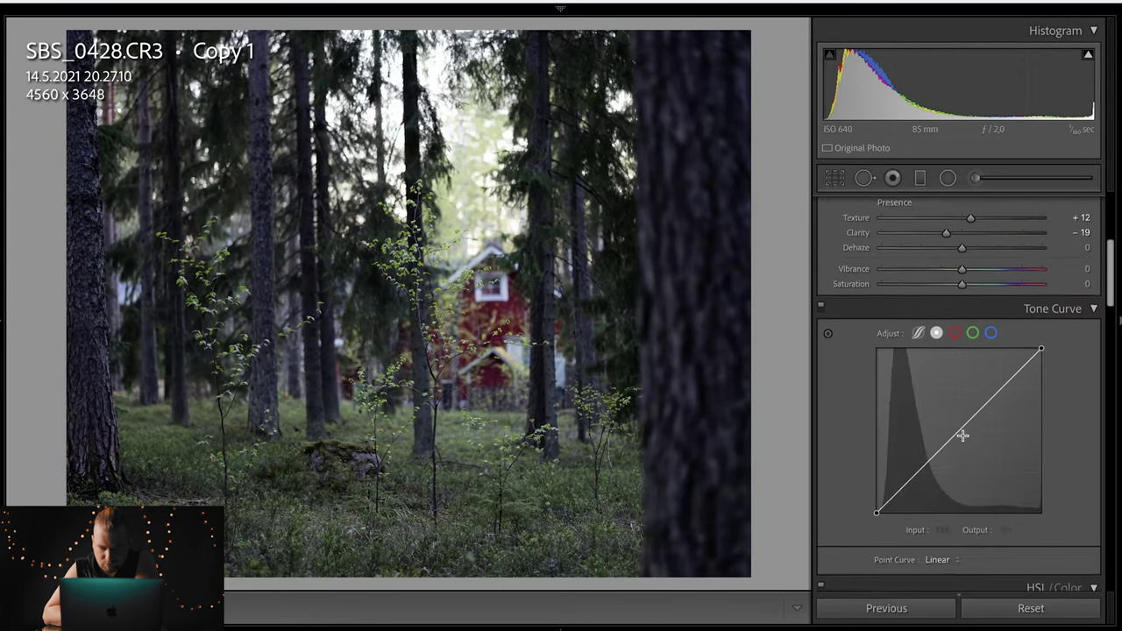
scroll(964, 440, down, 2)
drag(968, 416, 842, 429)
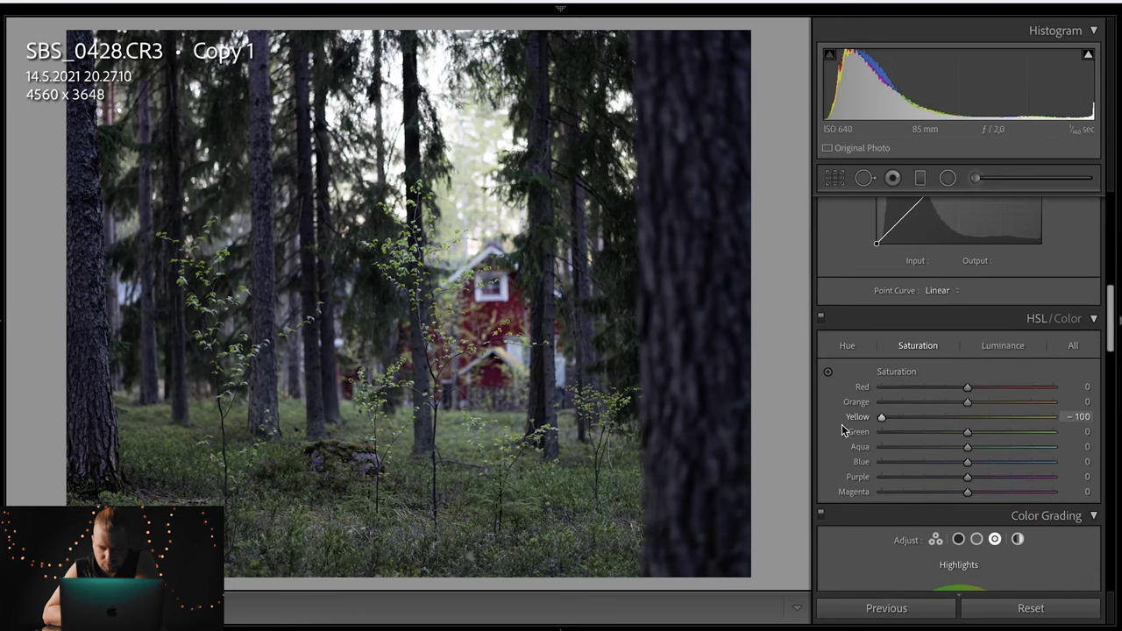
drag(923, 430, 864, 441)
drag(968, 446, 829, 454)
drag(968, 461, 841, 469)
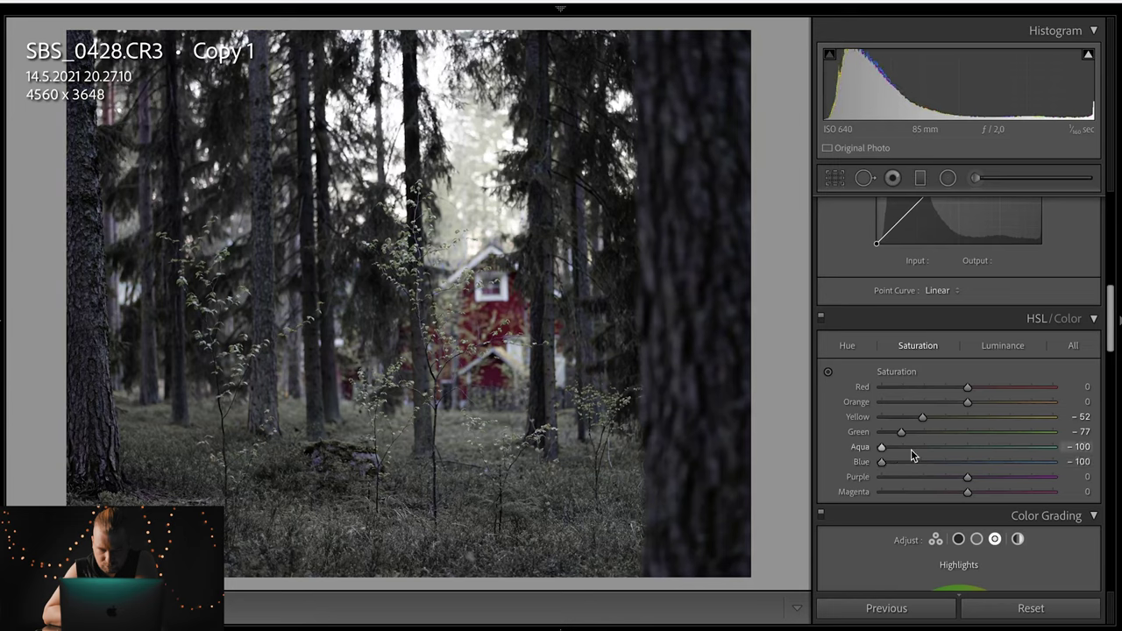
drag(968, 477, 863, 481)
drag(968, 493, 868, 494)
mouse_move(922, 418)
mouse_down()
mouse_move(933, 432)
mouse_move(904, 447)
mouse_move(1061, 476)
mouse_up()
click(1002, 345)
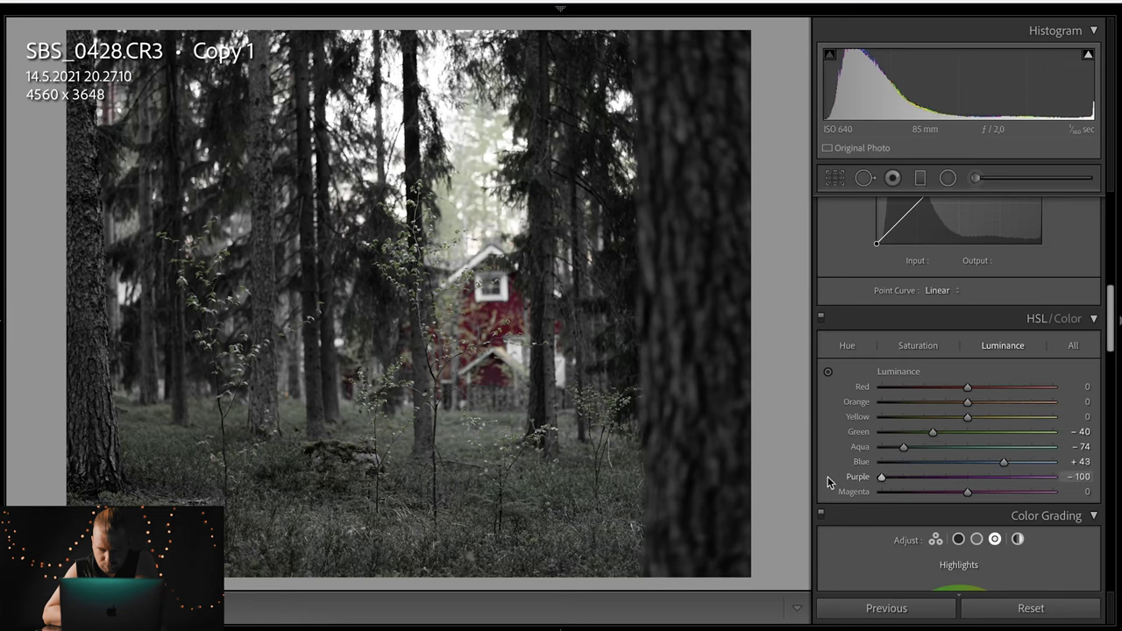
Step: Tint the highlights slightly orange and set shadow tint saturation to 9 in Color Grading
scroll(993, 479, down, 5)
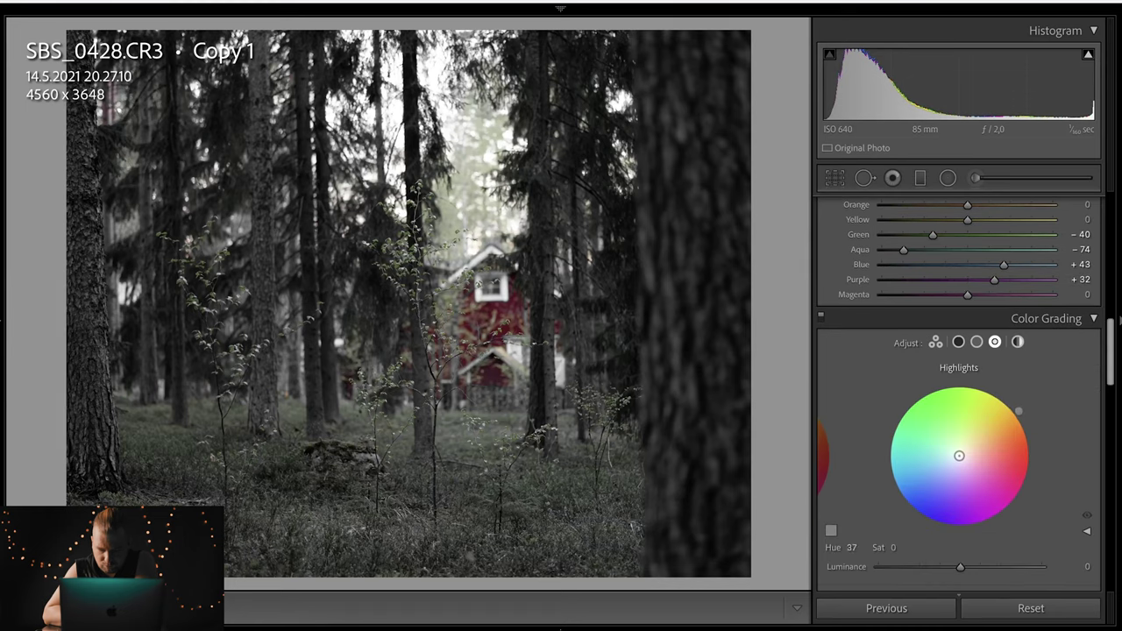
drag(959, 455, 973, 448)
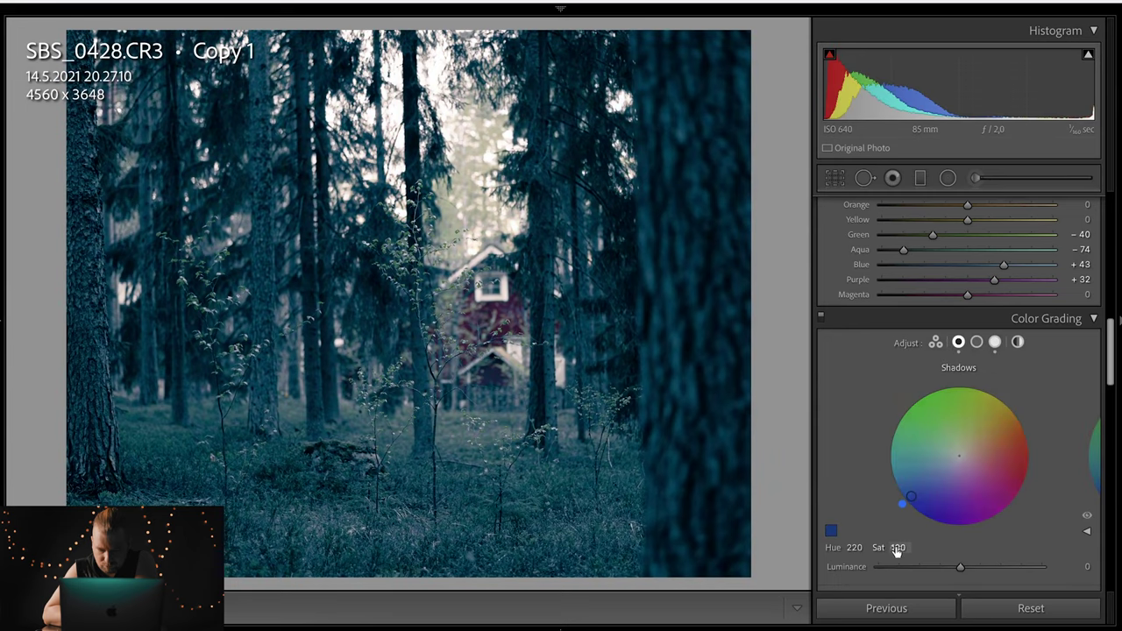
text(9)
key(Return)
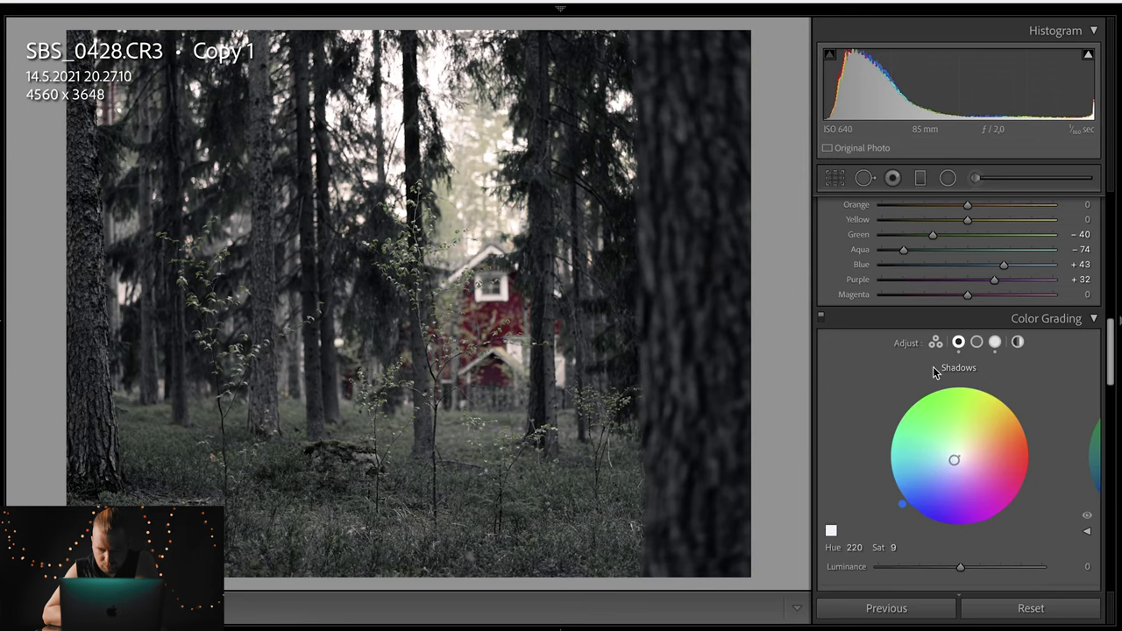
Step: Set sharpening to Amount 77, Radius 0.5, Detail 100 and Masking 67
scroll(853, 412, down, 3)
scroll(854, 412, down, 6)
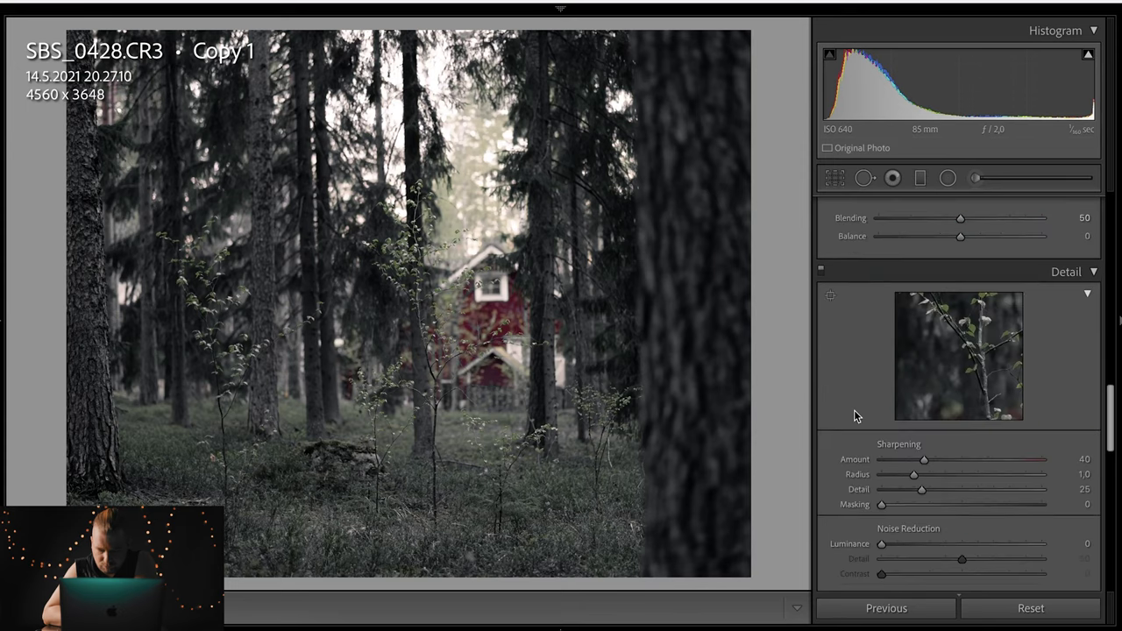
scroll(854, 417, down, 3)
drag(910, 413, 808, 421)
scroll(872, 448, down, 3)
scroll(872, 448, down, 3)
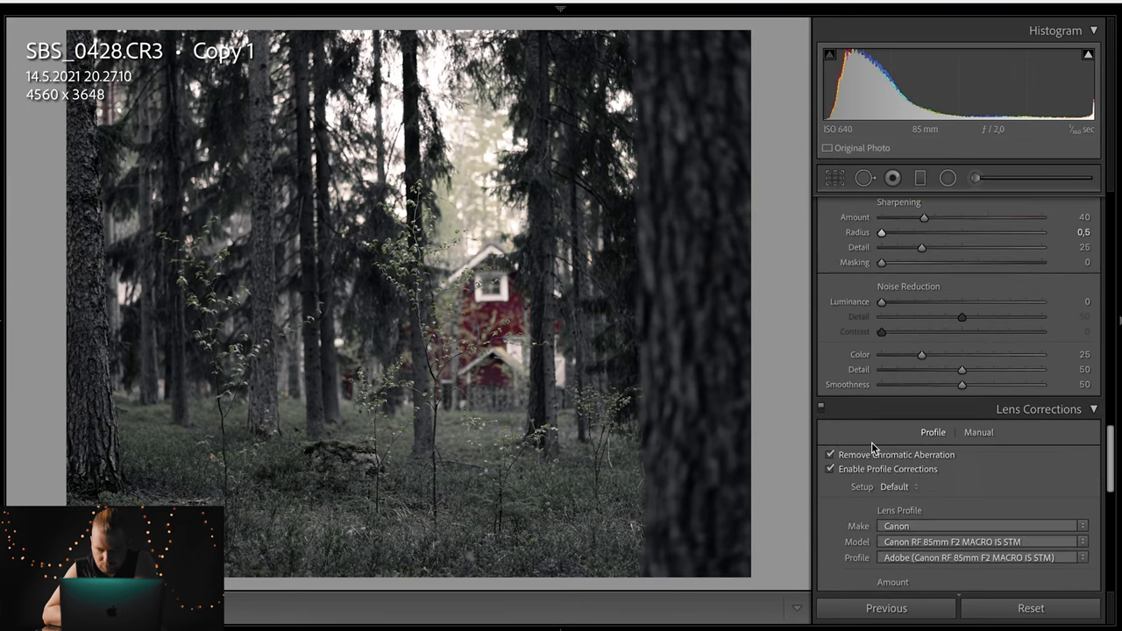
scroll(872, 448, up, 2)
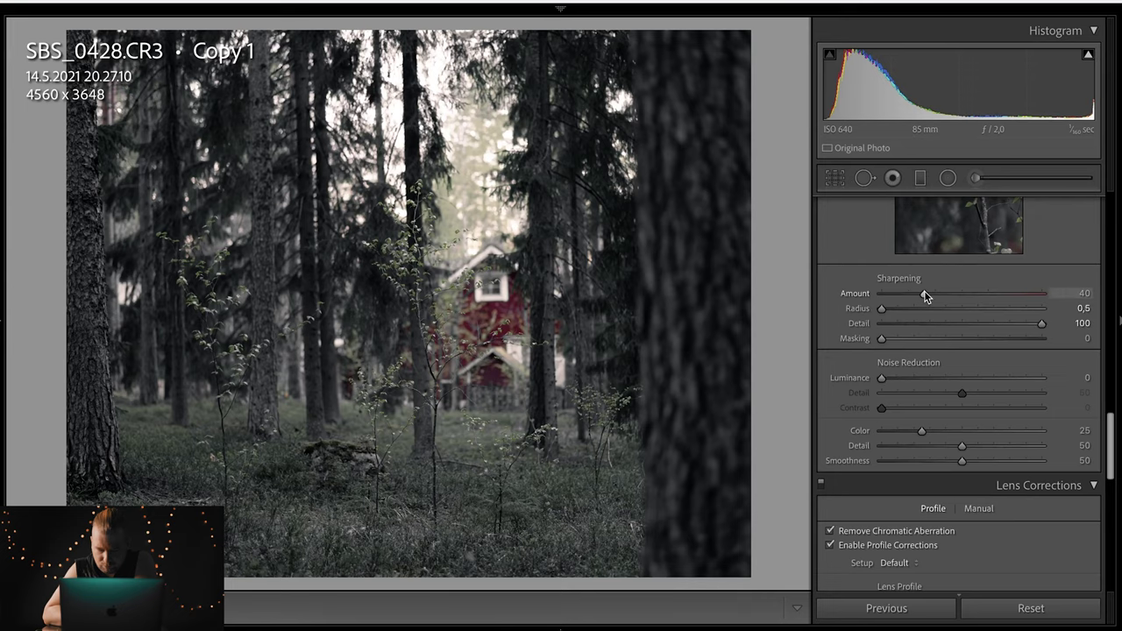
drag(972, 295, 963, 292)
drag(883, 339, 996, 340)
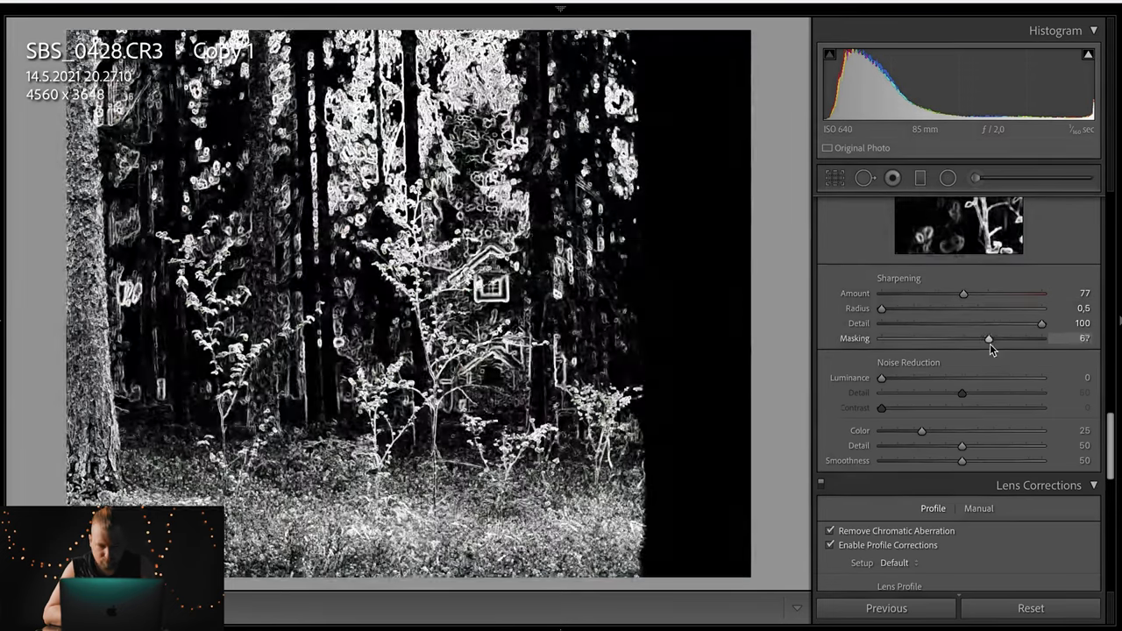
Step: Shift the Calibration Blue Primary Hue to -74
scroll(996, 349, down, 5)
scroll(996, 350, down, 5)
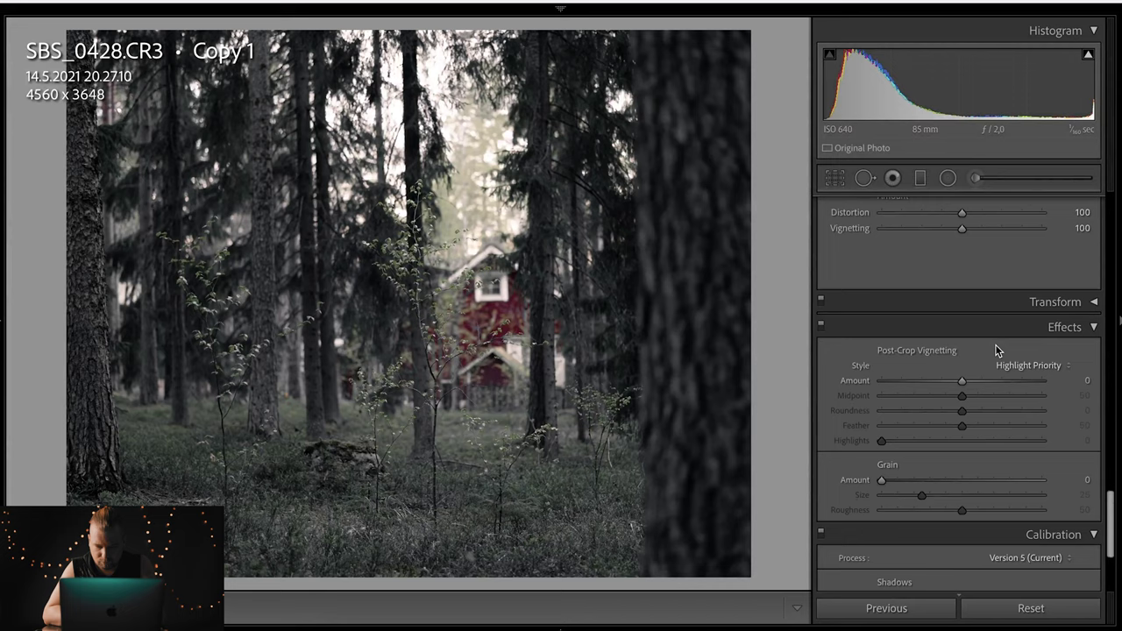
scroll(996, 350, down, 5)
scroll(951, 359, down, 5)
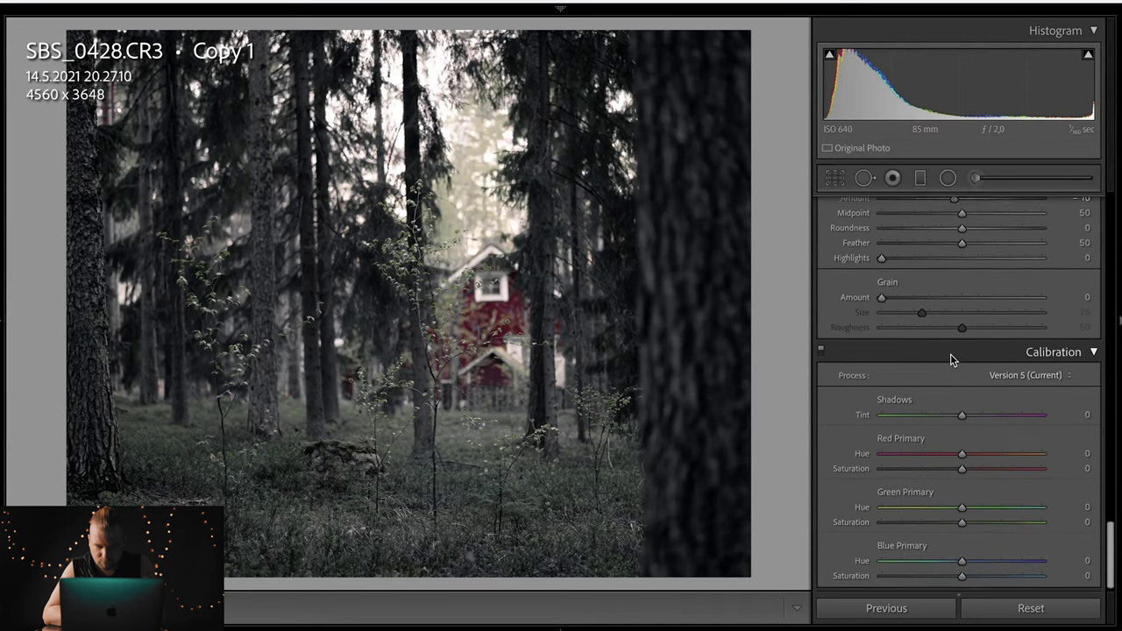
drag(928, 561, 896, 563)
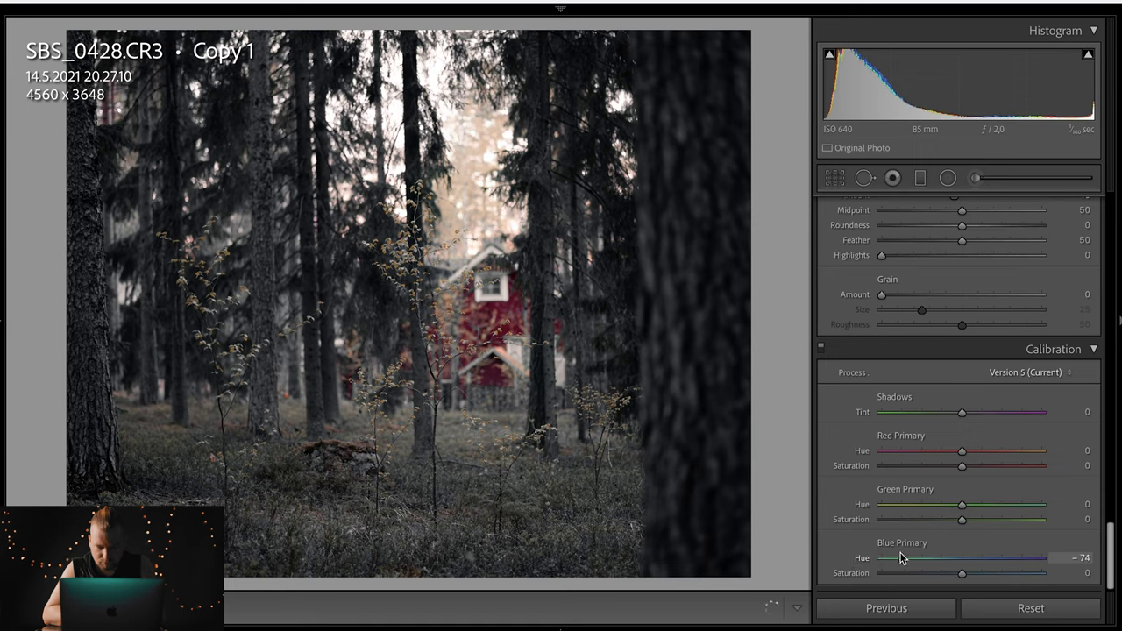
Step: Add tone curve points that deepen the shadows and lift the highlights
scroll(909, 441, up, 2)
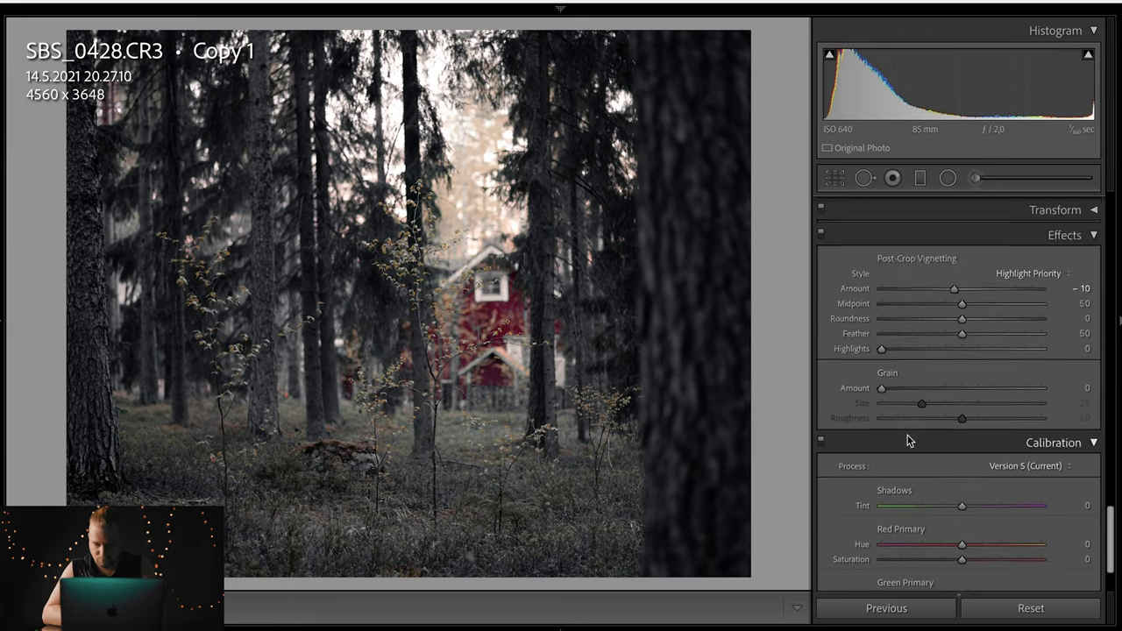
scroll(908, 441, up, 5)
scroll(908, 441, up, 4)
scroll(908, 441, up, 4)
scroll(908, 441, up, 3)
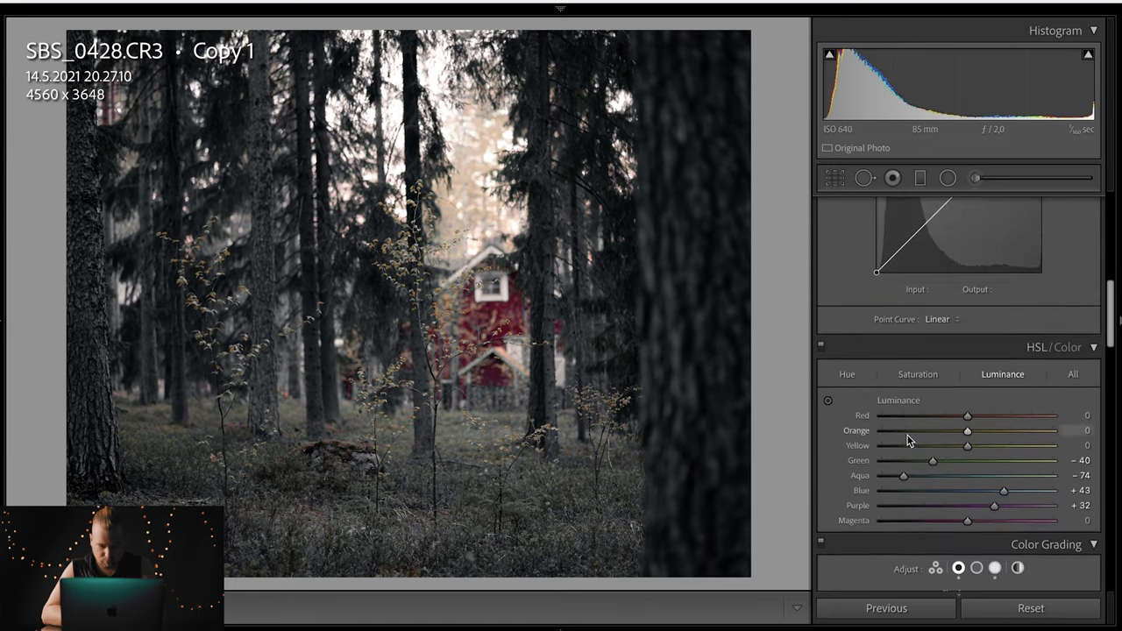
scroll(909, 441, up, 3)
scroll(909, 440, up, 3)
click(959, 419)
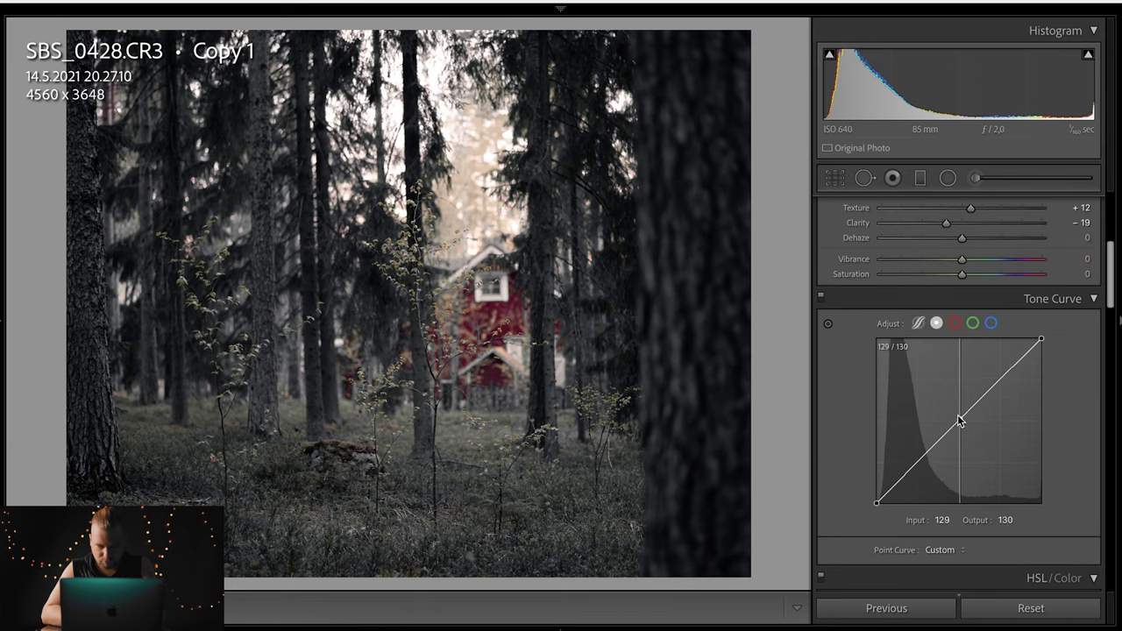
drag(916, 465, 920, 468)
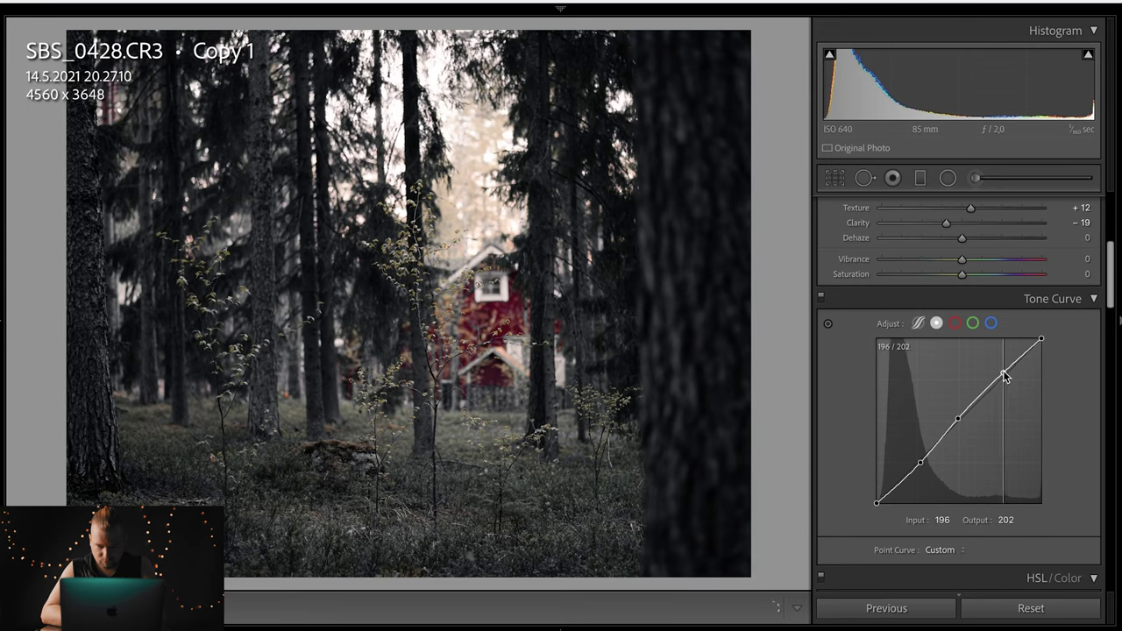
drag(1004, 376, 1000, 361)
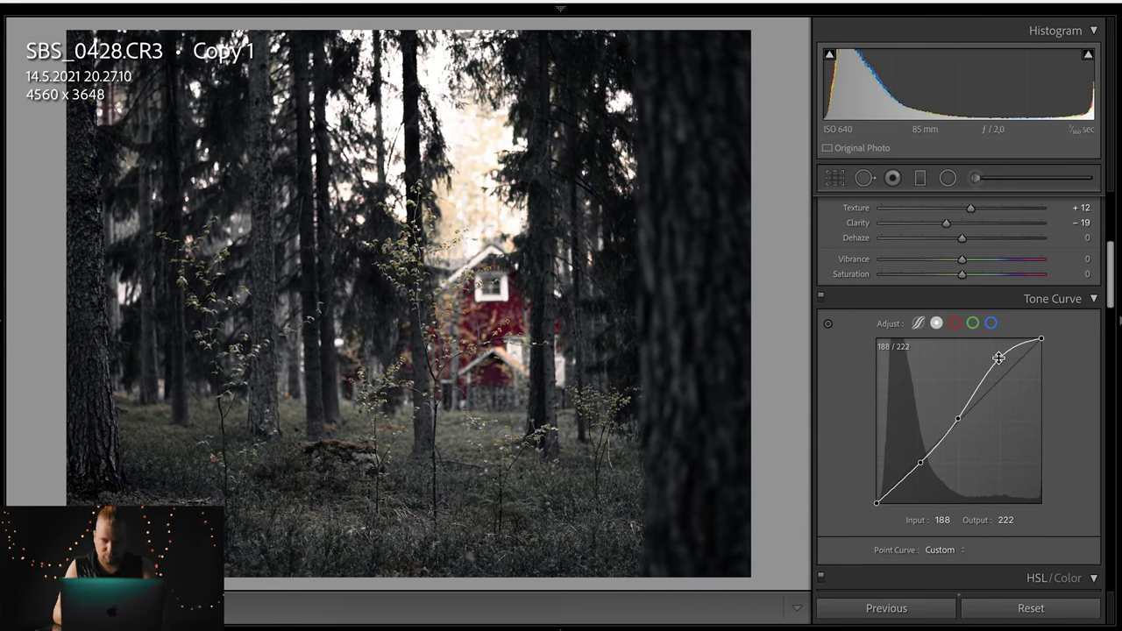
Step: Set Vibrance to +16, use the Adobe Standard profile, and edit the photo in Photoshop 2021
scroll(964, 330, up, 2)
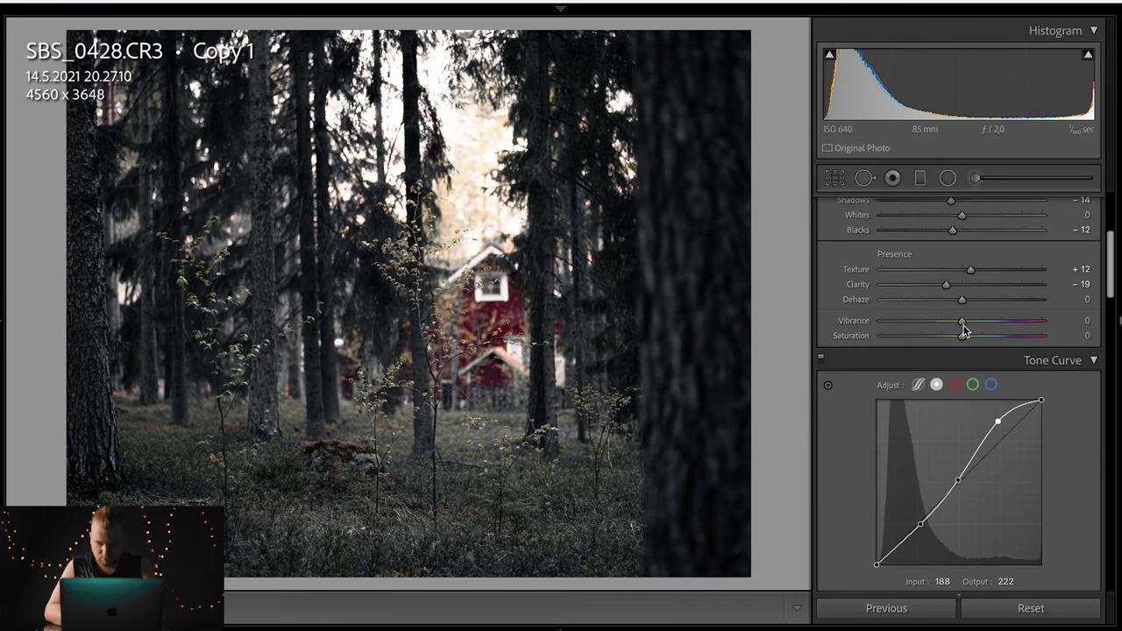
drag(980, 322, 978, 322)
scroll(952, 338, up, 7)
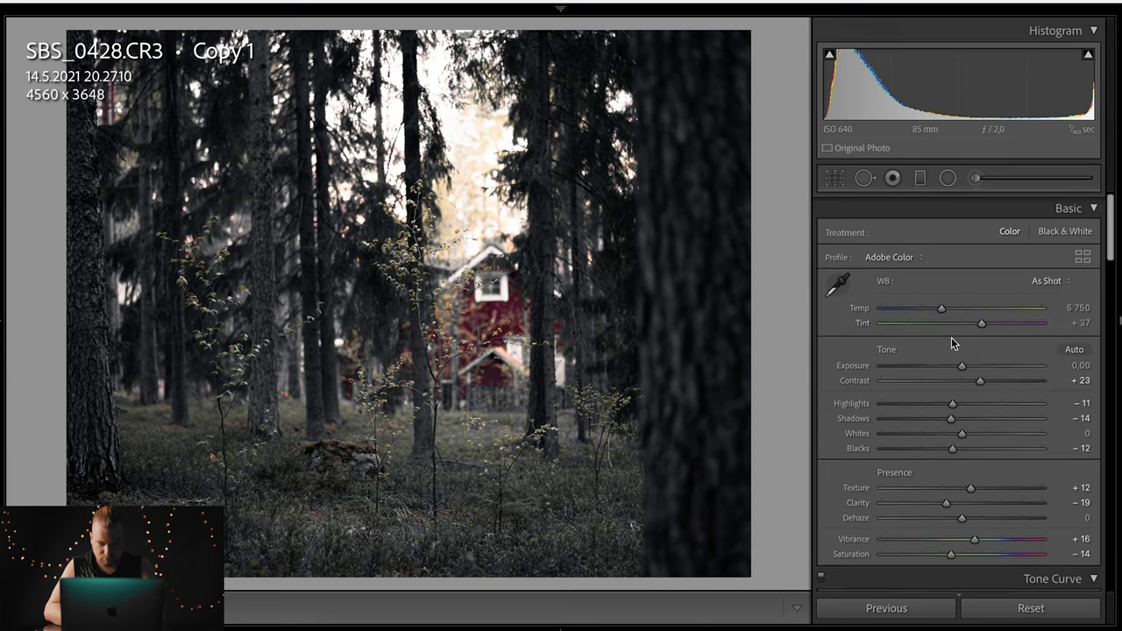
click(896, 254)
click(912, 307)
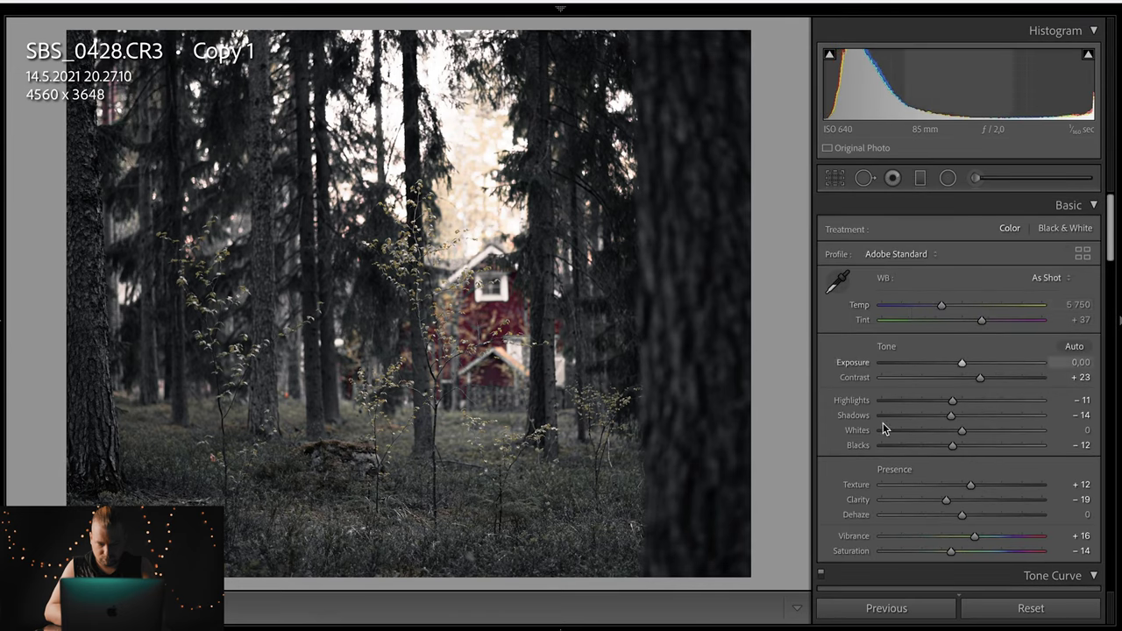
right_click(545, 342)
click(798, 262)
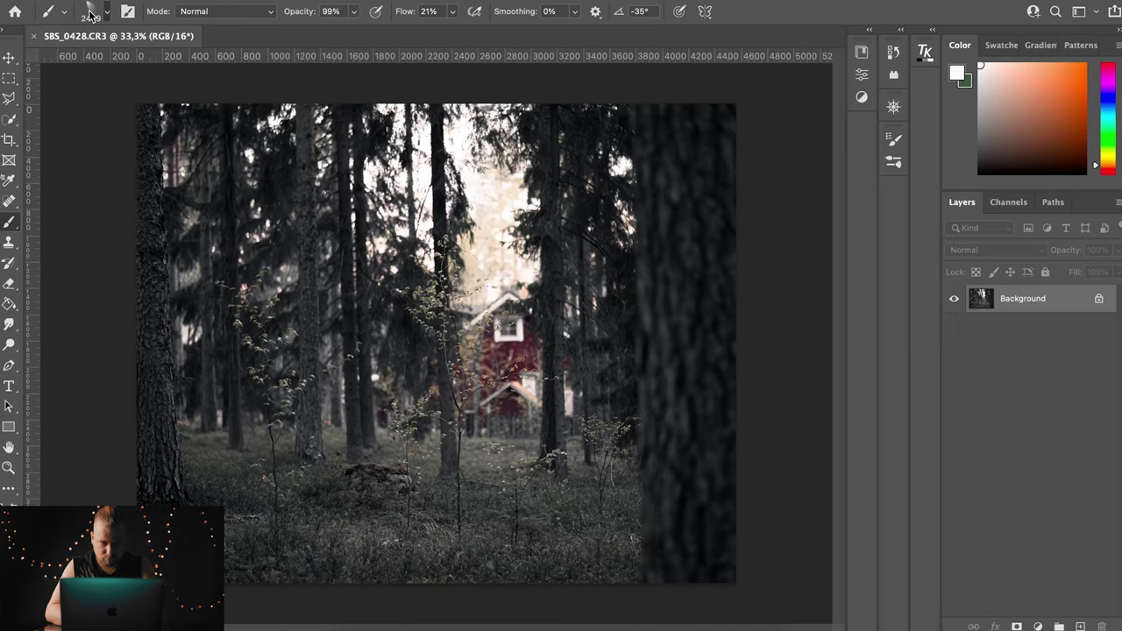
Step: Add a Curves 1 layer slightly lifting the midtones, with its mask inverted to hide it
click(92, 15)
click(74, 218)
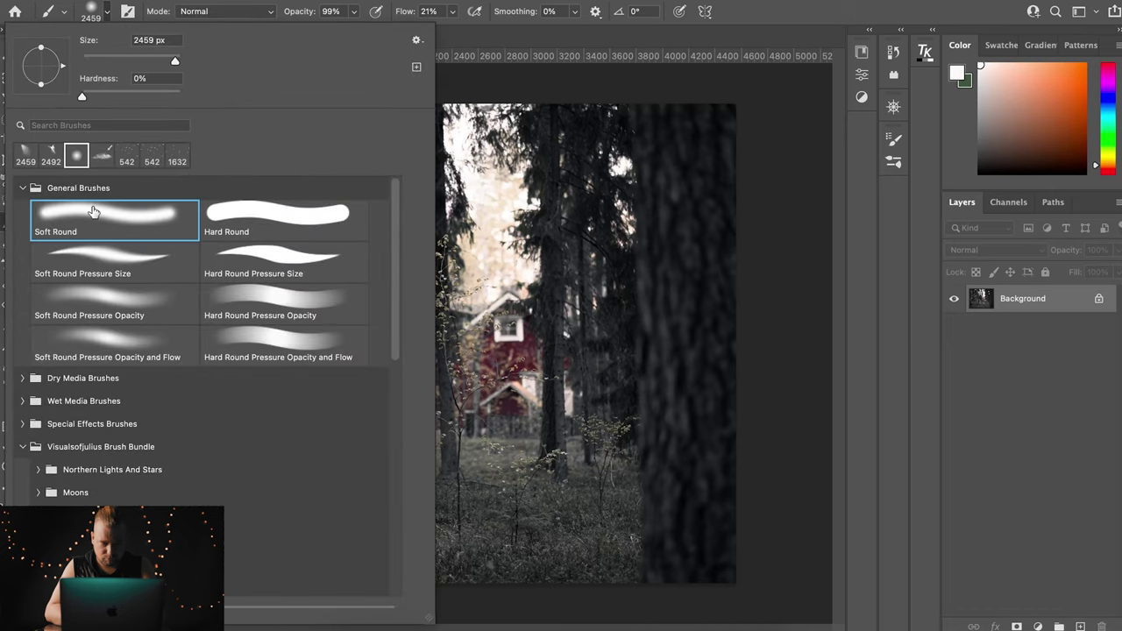
click(1004, 296)
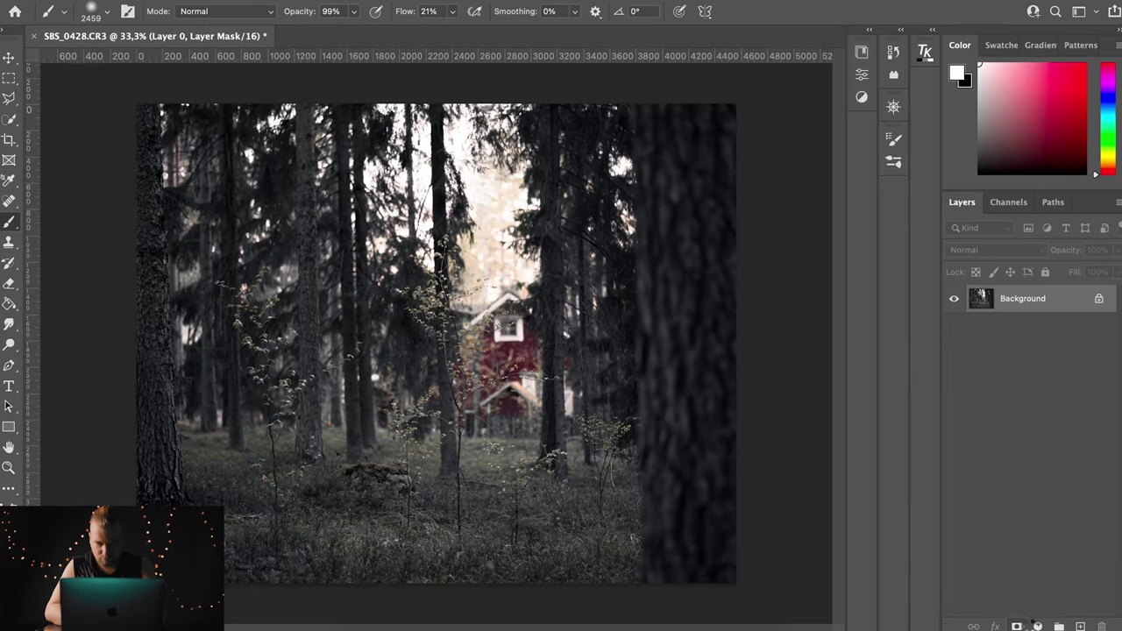
click(1038, 627)
click(1064, 362)
drag(755, 197, 753, 194)
key(ctrl+i)
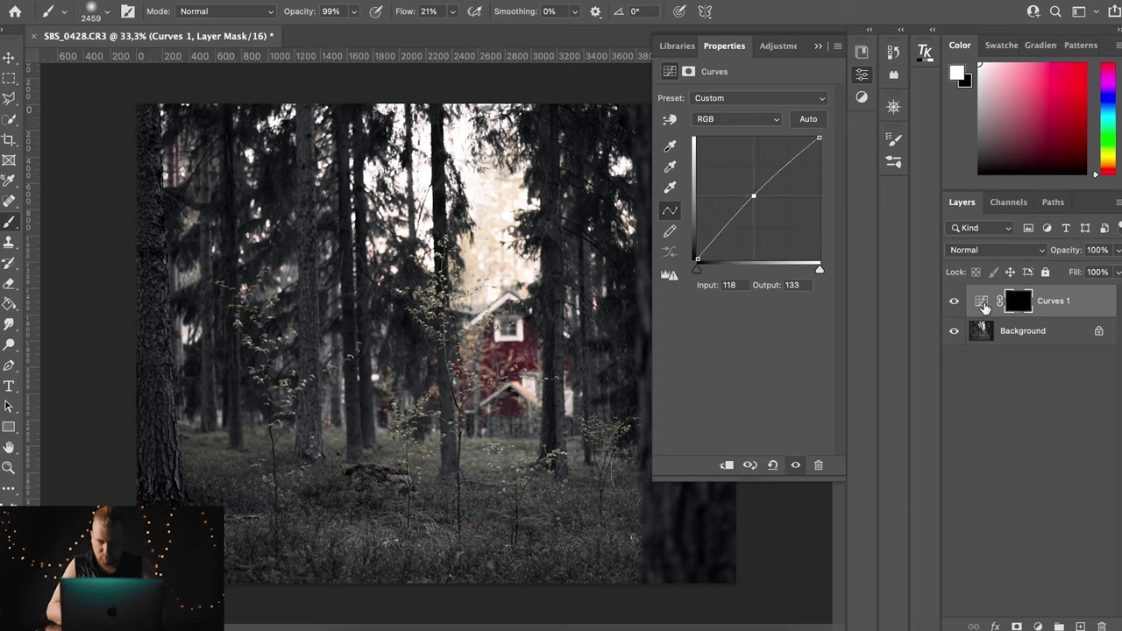
Step: Paint the brightening onto parts of the trees with a soft brush at 13% flow
click(862, 75)
drag(572, 450, 401, 452)
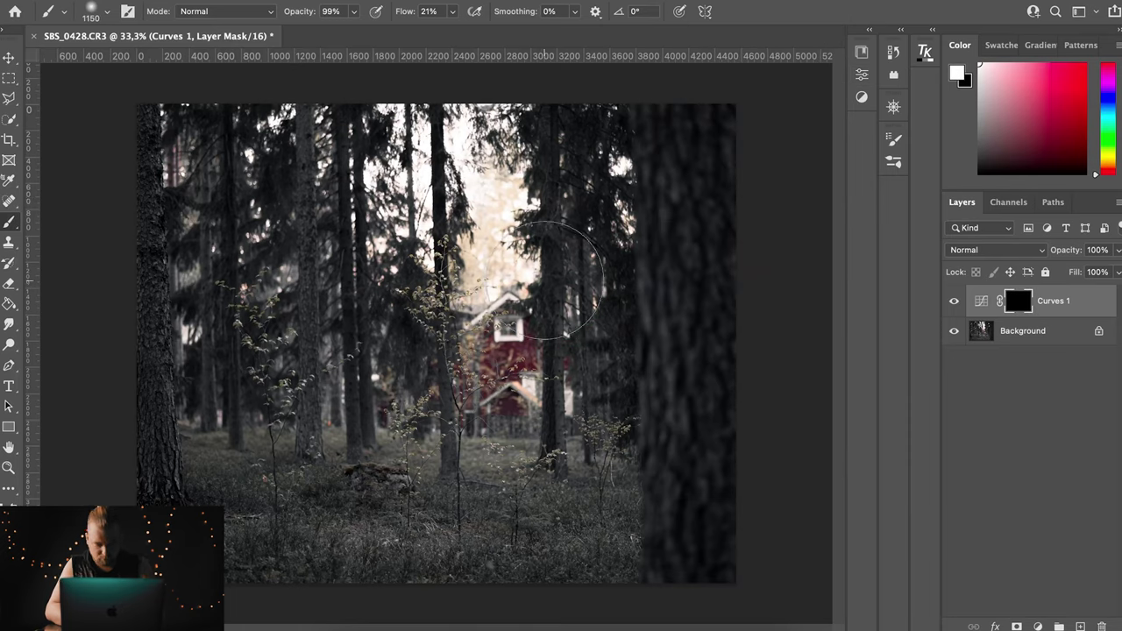
click(452, 11)
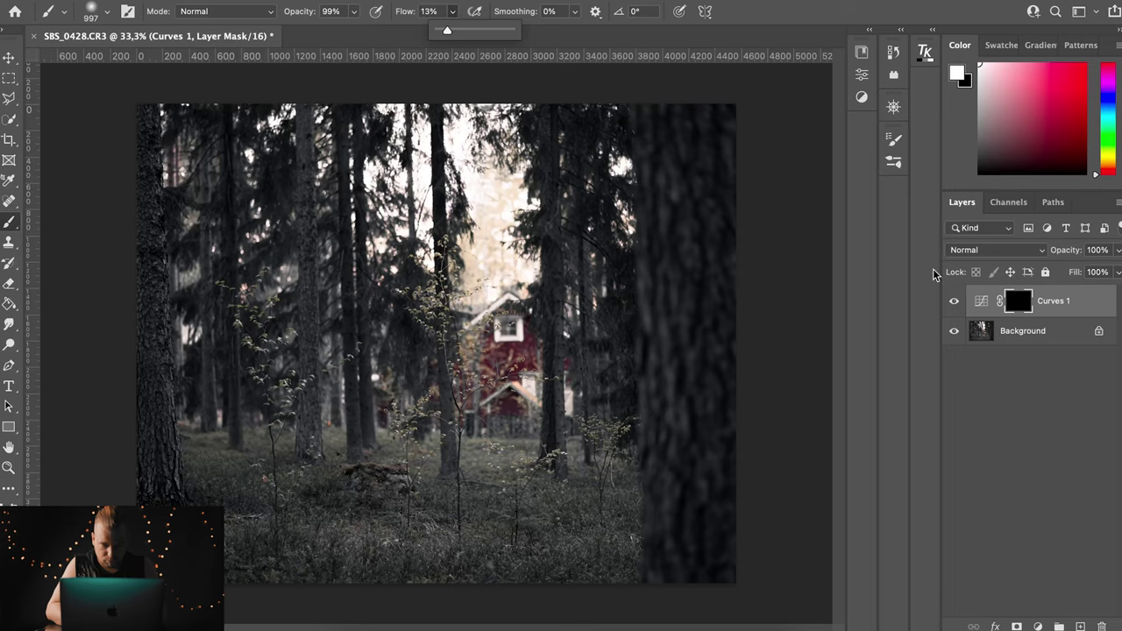
click(1018, 300)
drag(614, 166, 558, 169)
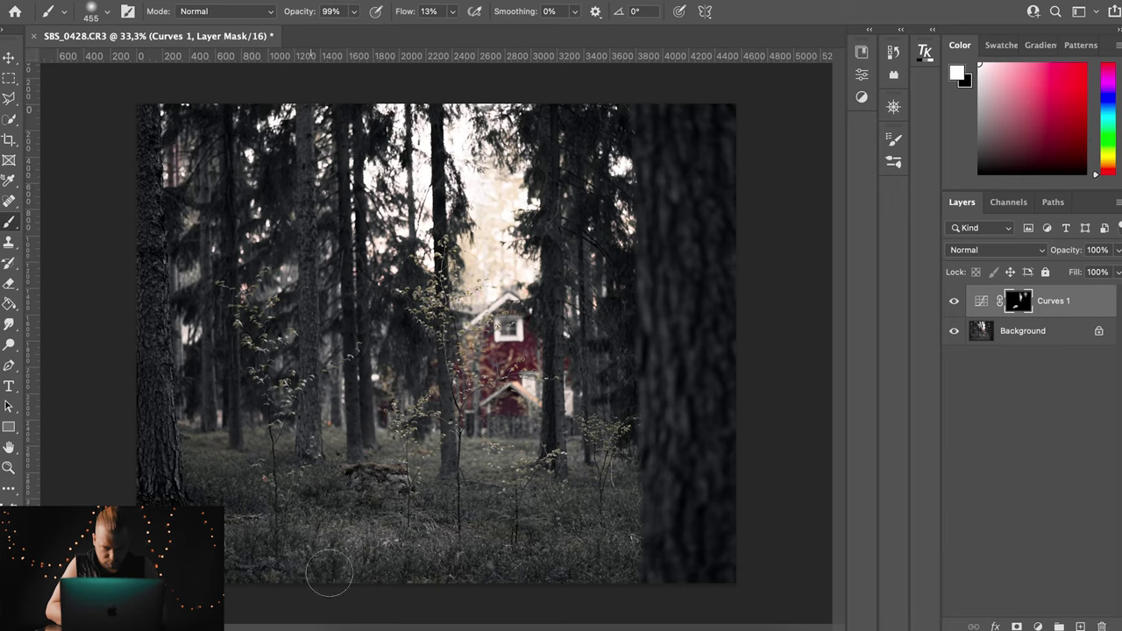
drag(380, 494, 412, 493)
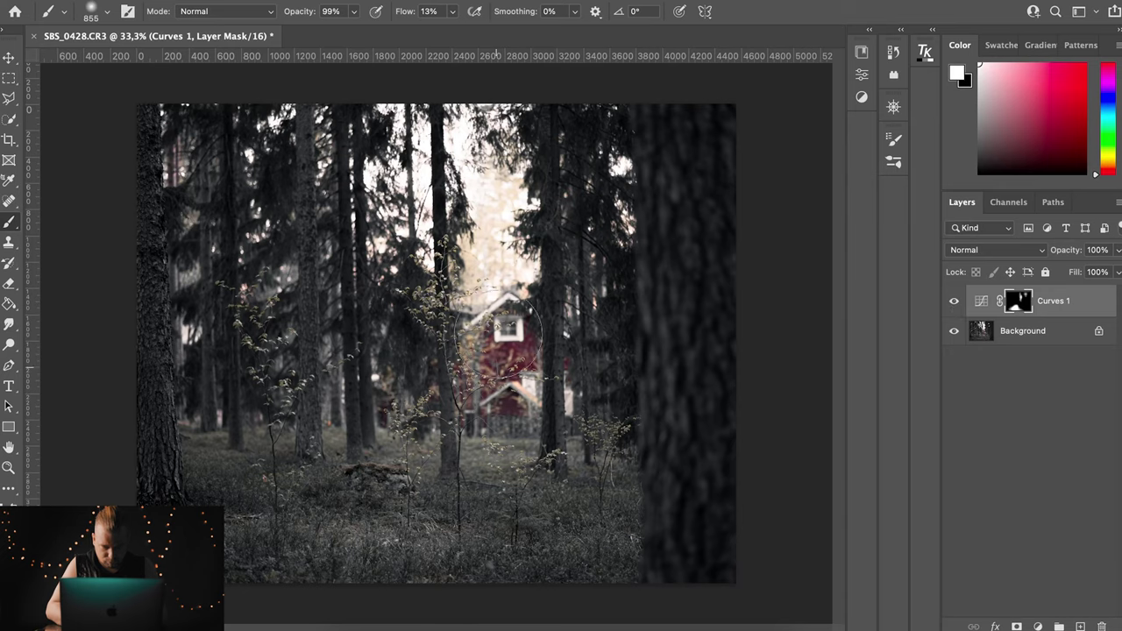
drag(288, 351, 253, 351)
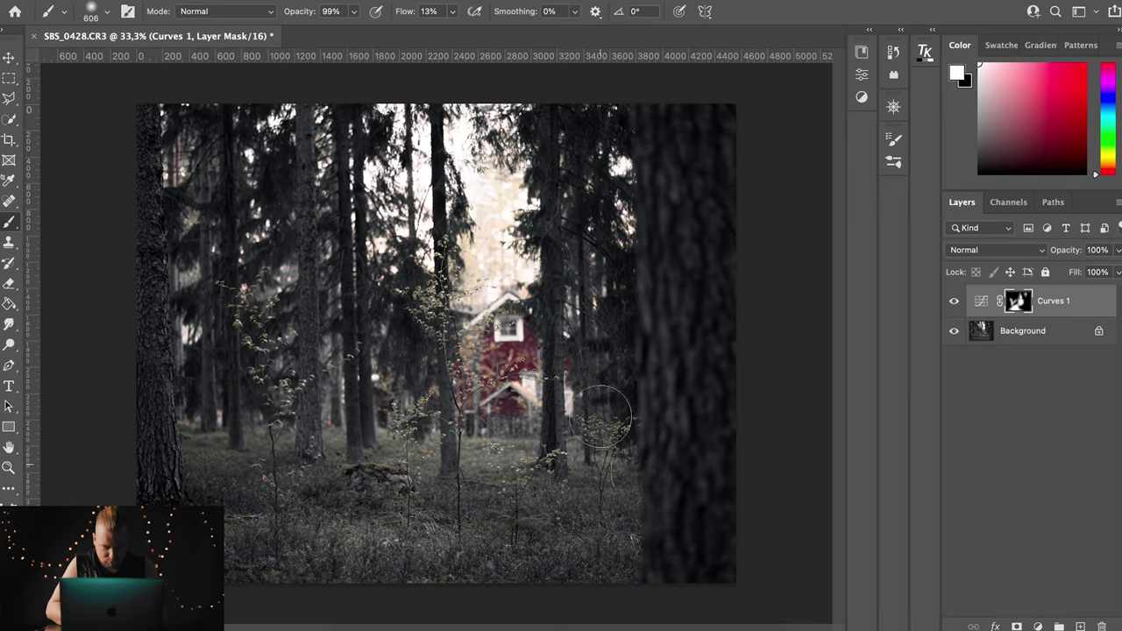
click(953, 303)
click(953, 302)
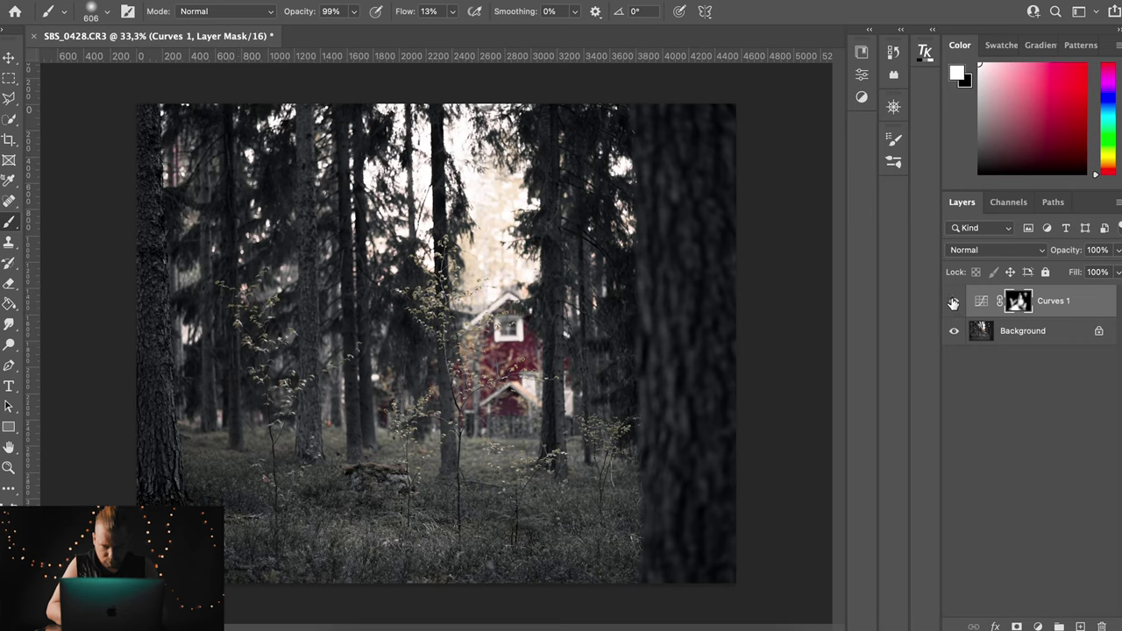
Step: Add a Curves 2 layer that darkens the image, with its mask inverted
click(1038, 626)
click(1061, 363)
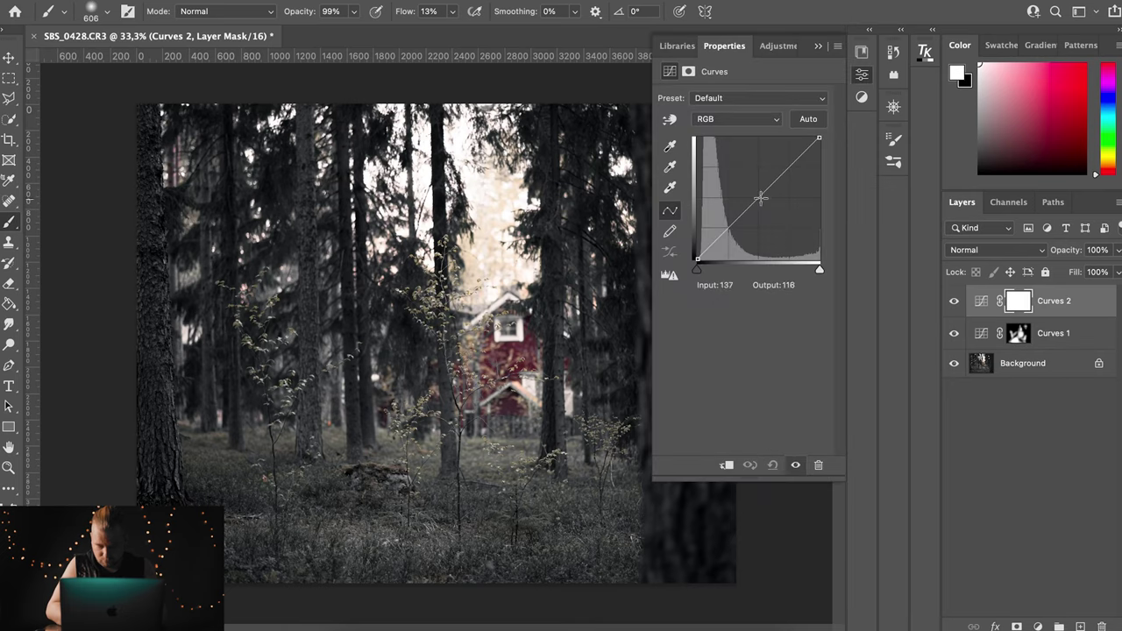
drag(762, 195, 763, 206)
key(ctrl+i)
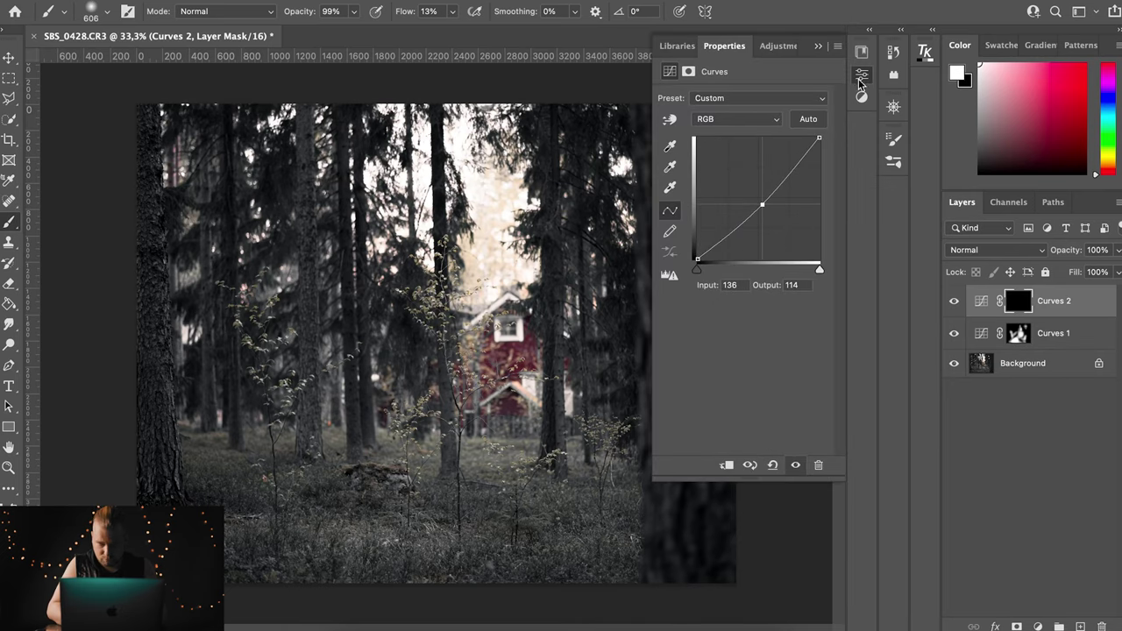
Step: Paint the darkening into the scene's centre and upper-left trees at 18% flow
click(862, 74)
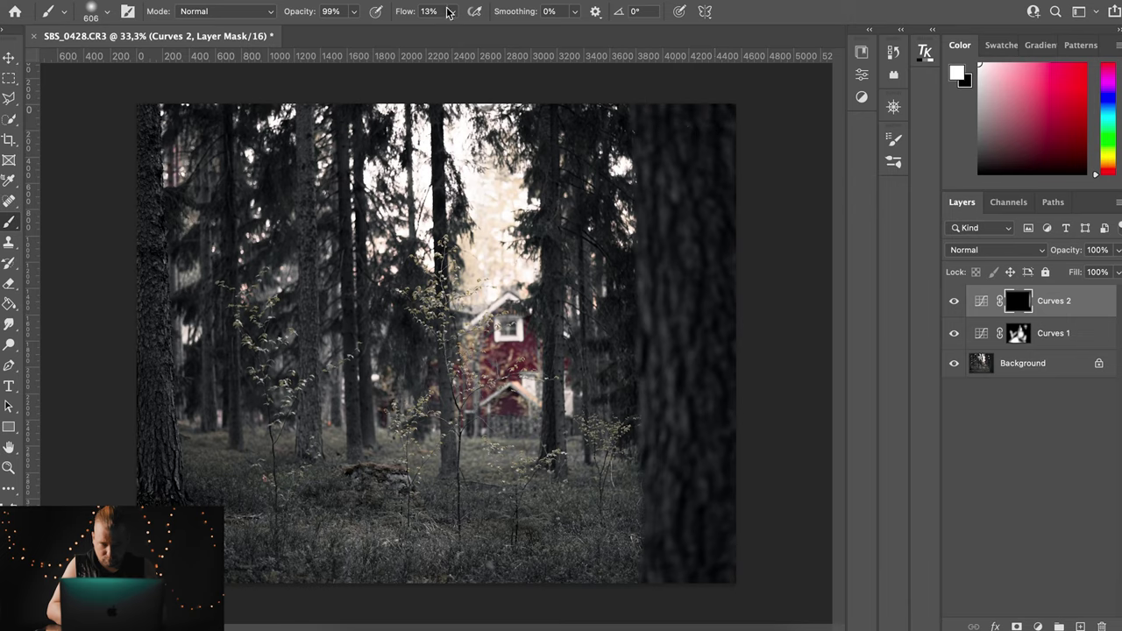
drag(449, 11, 456, 38)
click(698, 343)
key(bracketright)
key(bracketright)
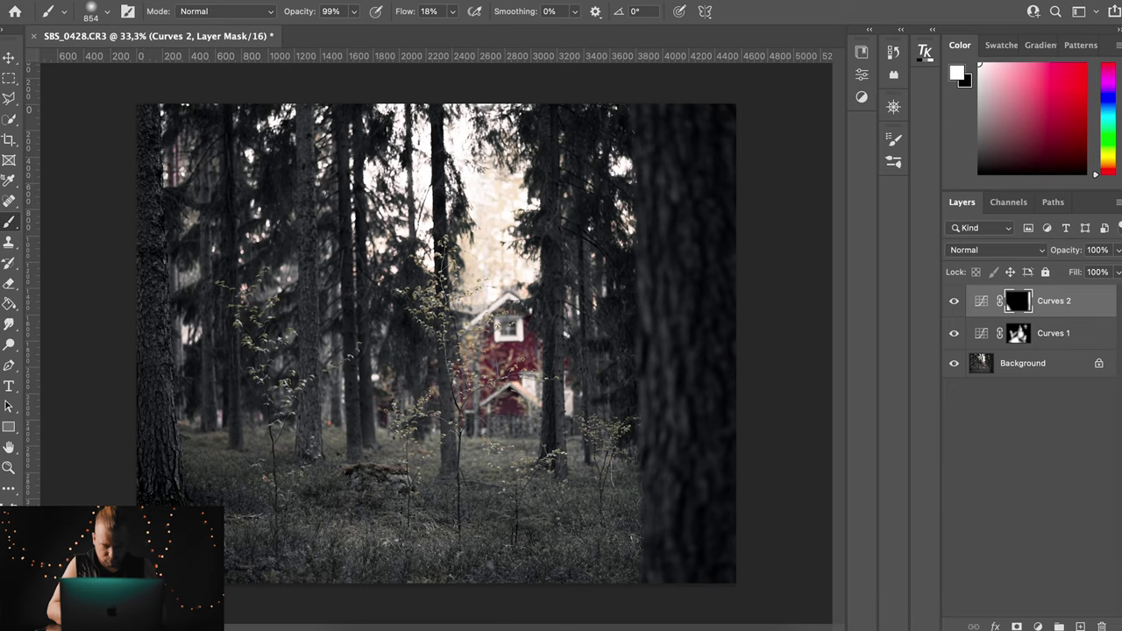
drag(424, 355, 408, 387)
drag(178, 178, 324, 250)
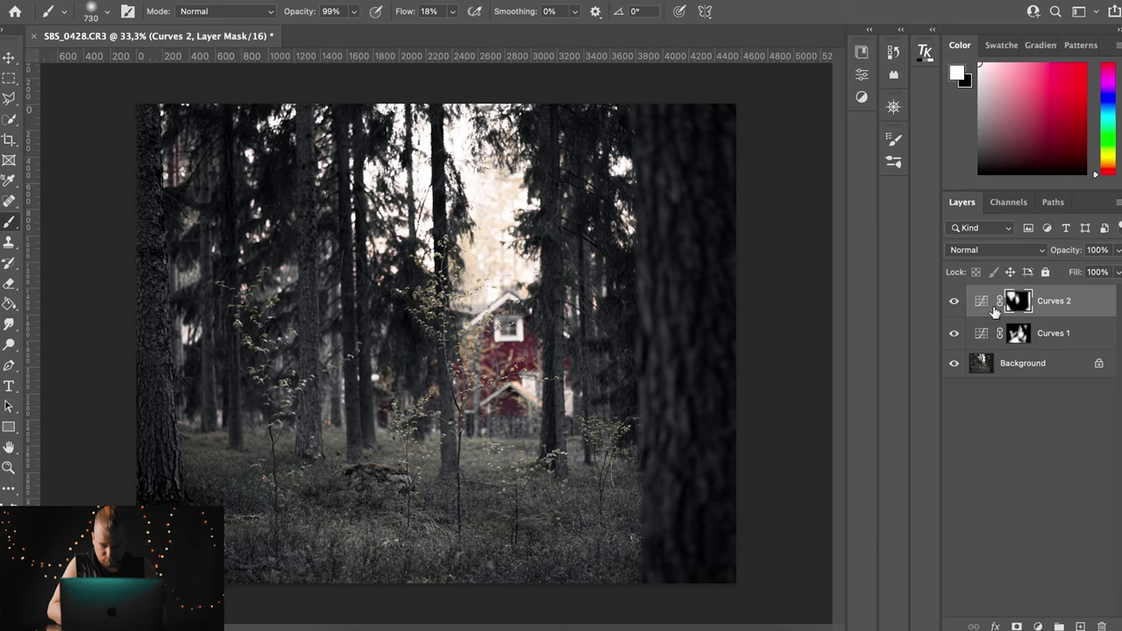
drag(655, 209, 574, 149)
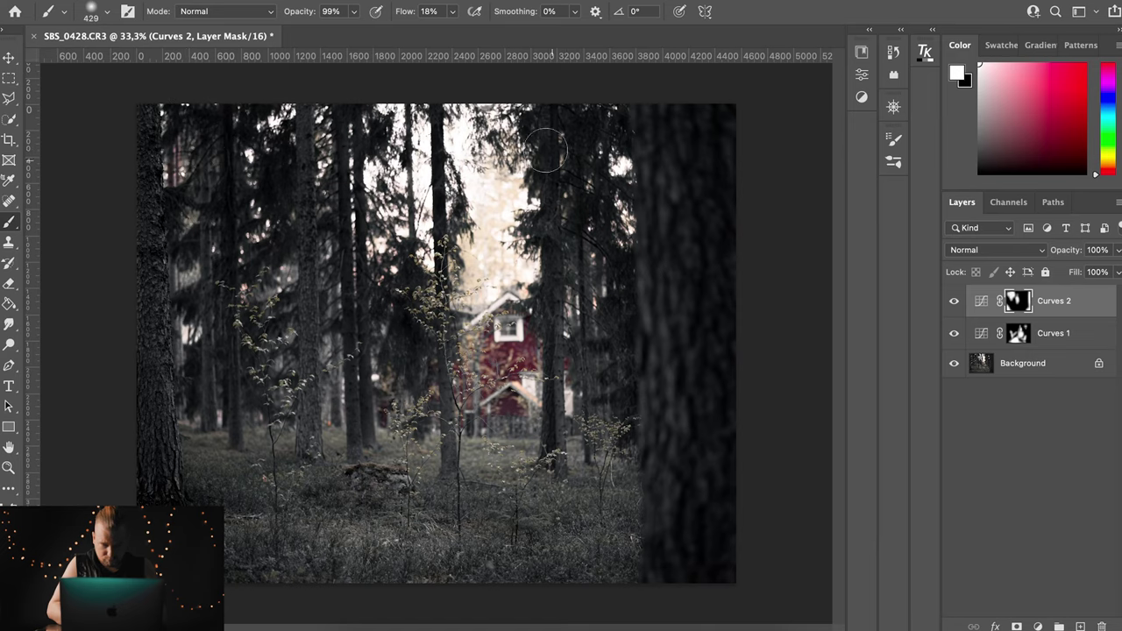
Step: Merge the adjustment and background layers into a new Layer 1 above Background
shift+click(1023, 364)
key(ctrl+e)
key(ctrl+j)
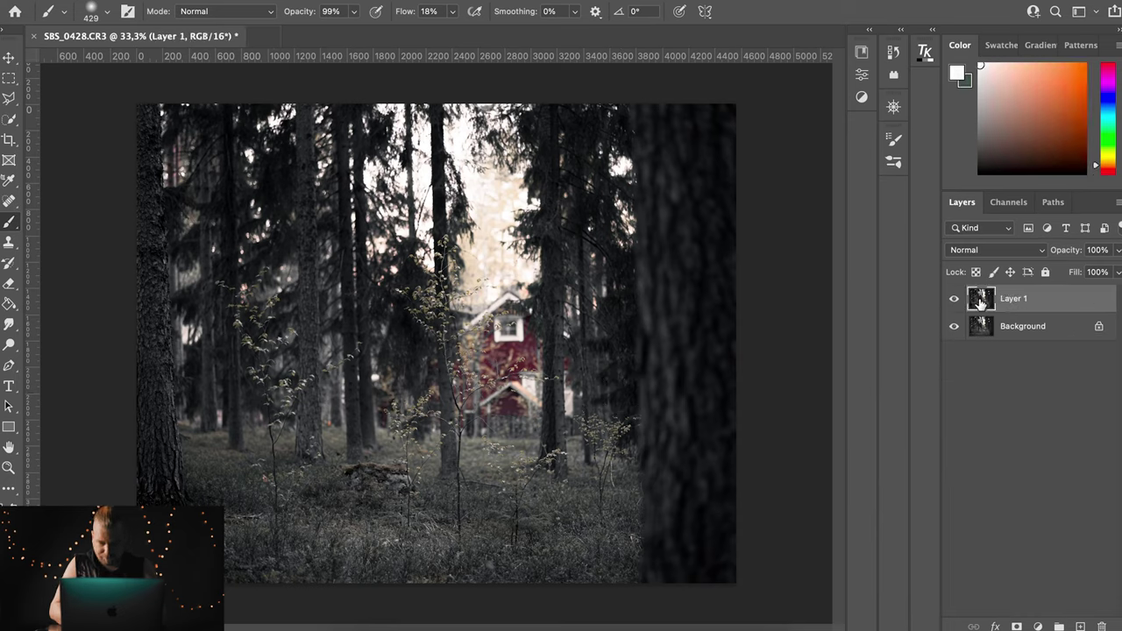
Step: Quick-select the big right-hand tree trunk, refine its edges, and output it to Layer 1 copy
click(8, 118)
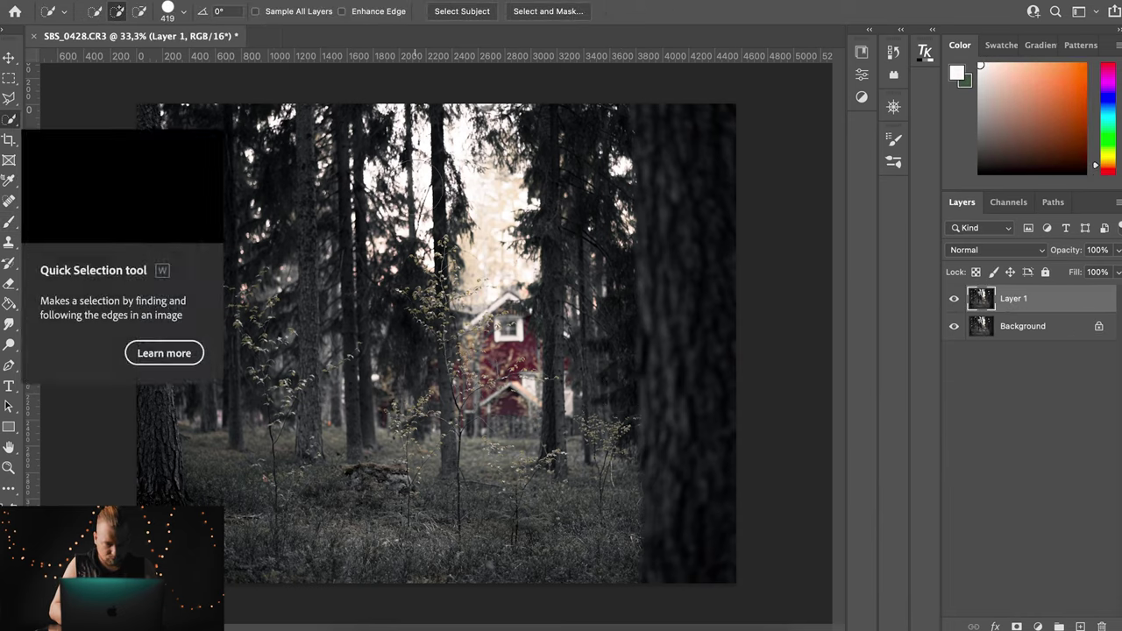
mouse_move(688, 124)
mouse_down()
mouse_move(713, 230)
mouse_move(711, 483)
mouse_move(605, 526)
mouse_move(584, 399)
mouse_move(600, 582)
mouse_move(614, 511)
mouse_move(551, 113)
mouse_move(579, 132)
mouse_move(596, 113)
mouse_move(591, 213)
mouse_move(604, 256)
mouse_move(593, 387)
mouse_move(612, 421)
mouse_move(608, 500)
mouse_up()
right_click(686, 362)
click(737, 339)
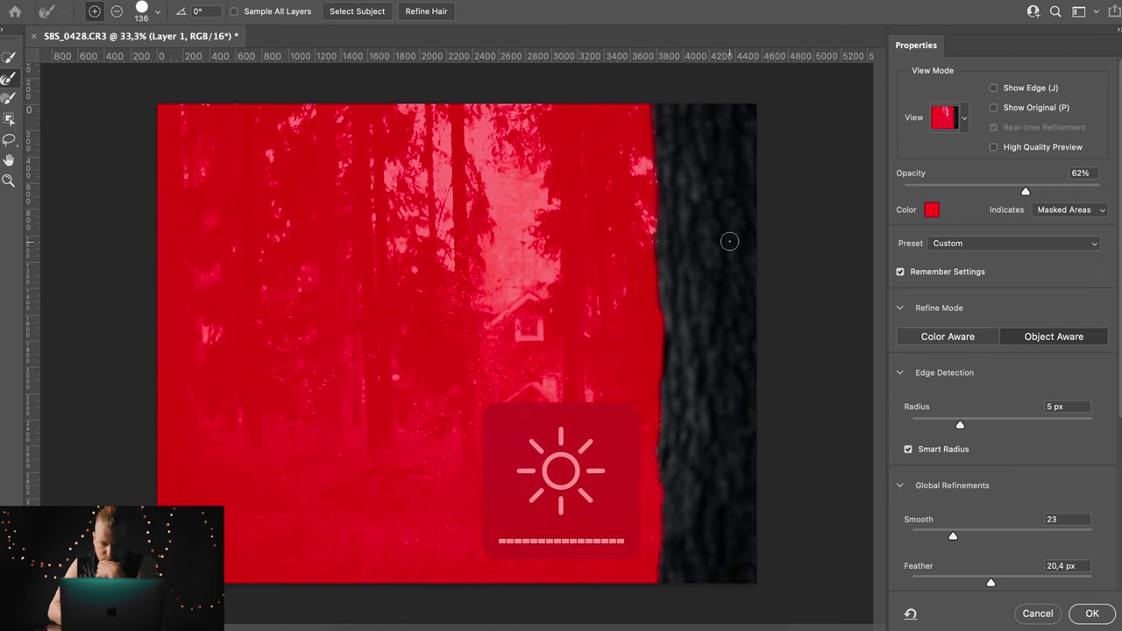
click(1092, 614)
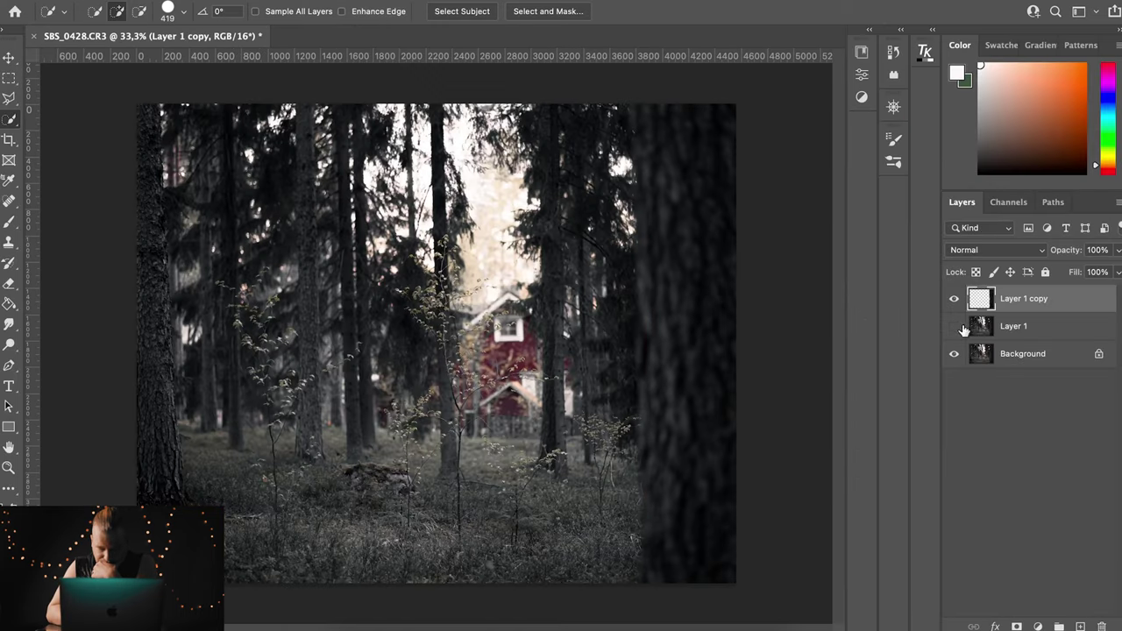
Step: Delete Layer 1 and create a new empty layer named Fog
click(981, 326)
key(Delete)
key(ctrl+shift+n)
text(Fog)
key(Return)
Step: Choose a fog brush from the Fog brush folder and enlarge it to about 1500 px on the Fog layer
key(b)
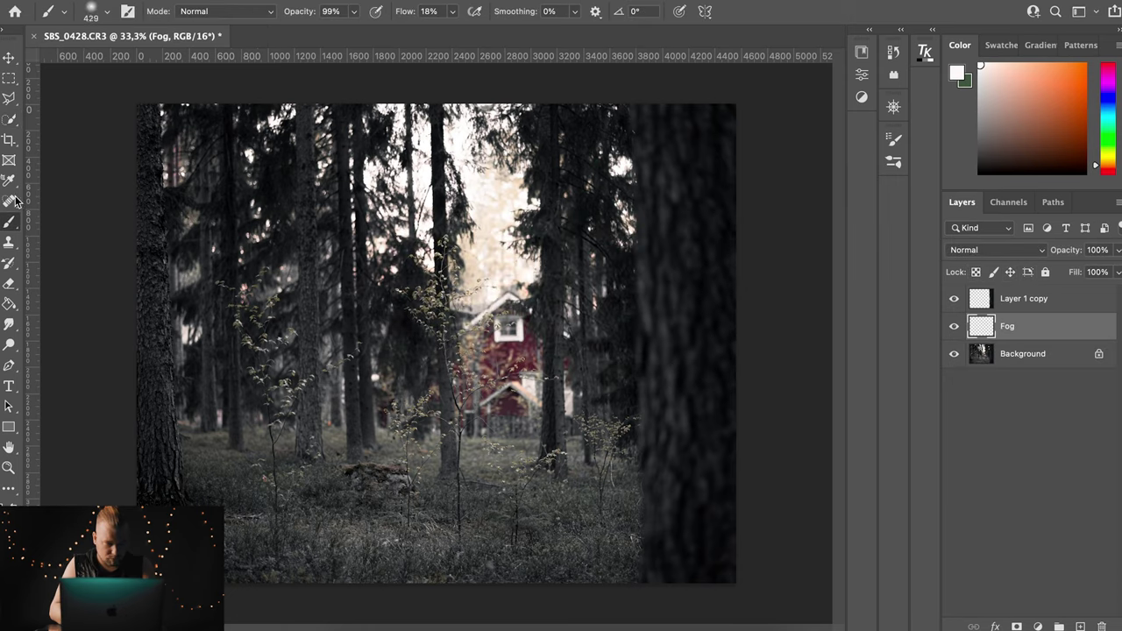
click(97, 11)
scroll(60, 502, down, 5)
click(38, 430)
click(127, 497)
click(1029, 484)
click(974, 329)
drag(280, 468, 368, 433)
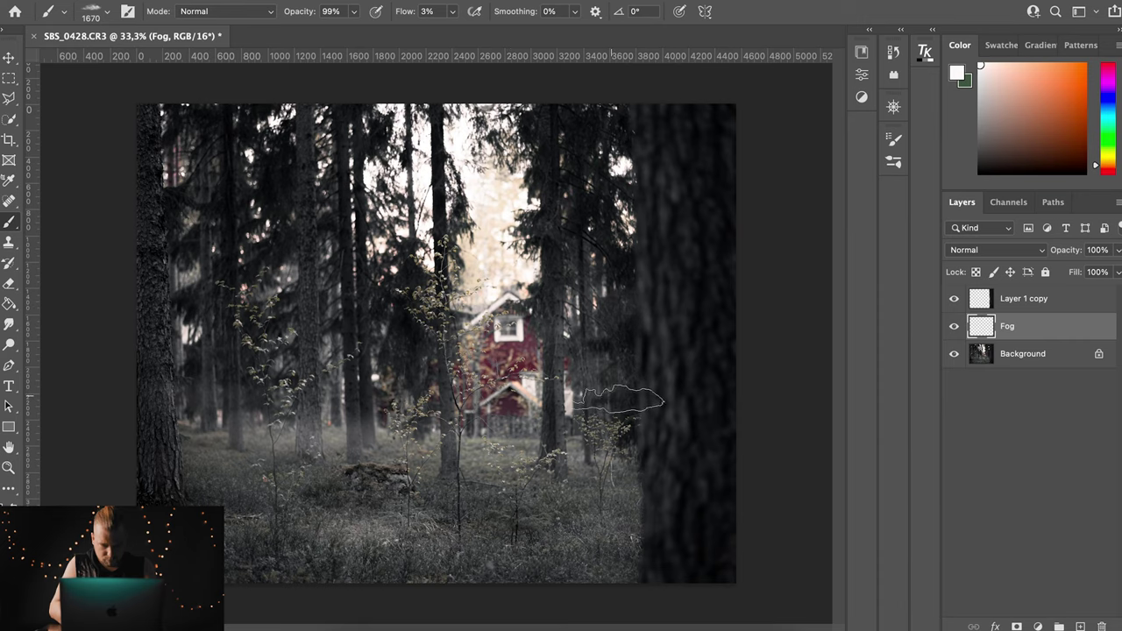
Step: Create a new layer named Flare and choose the Sun Rays 4 brush
key(ctrl+shift+n)
text(Flare)
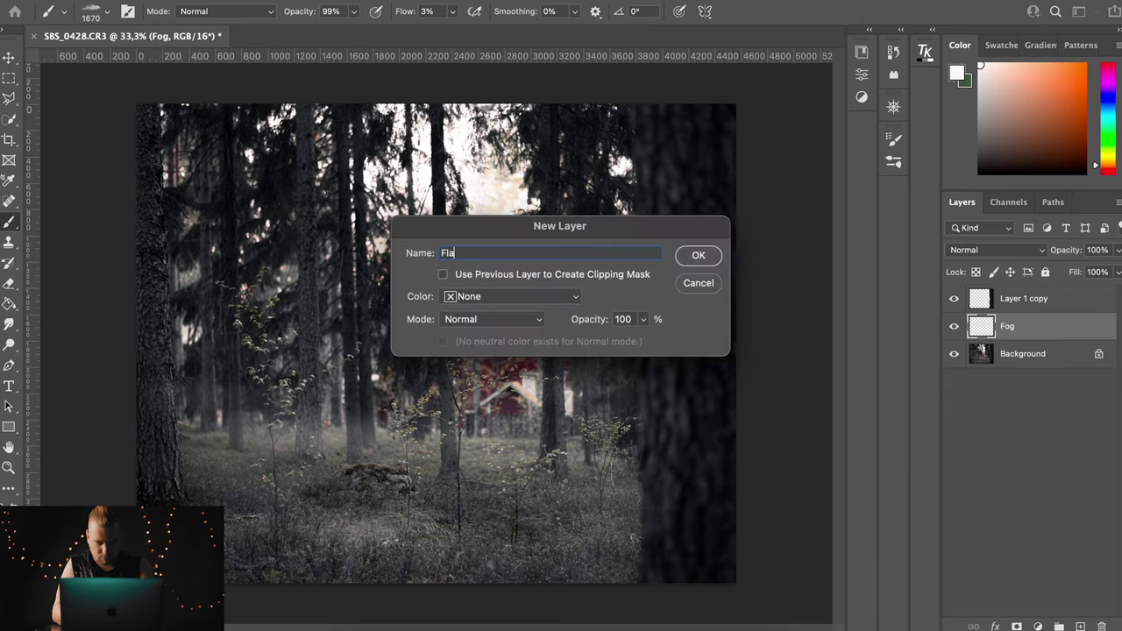
key(Return)
click(105, 10)
click(38, 430)
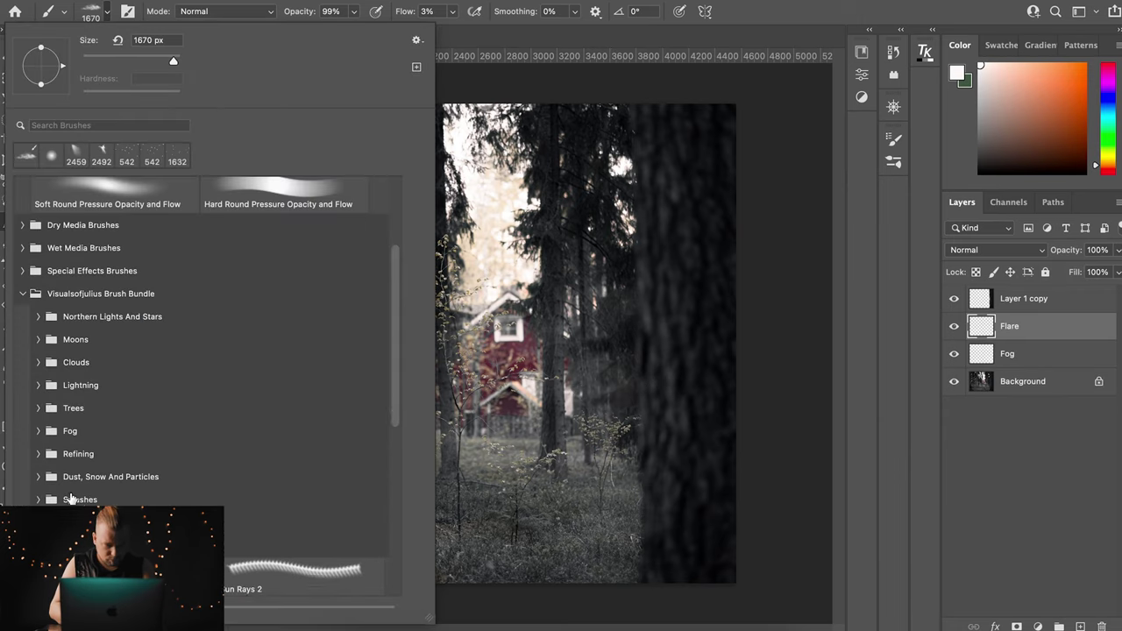
scroll(70, 495, down, 3)
scroll(71, 496, down, 2)
click(248, 508)
click(973, 318)
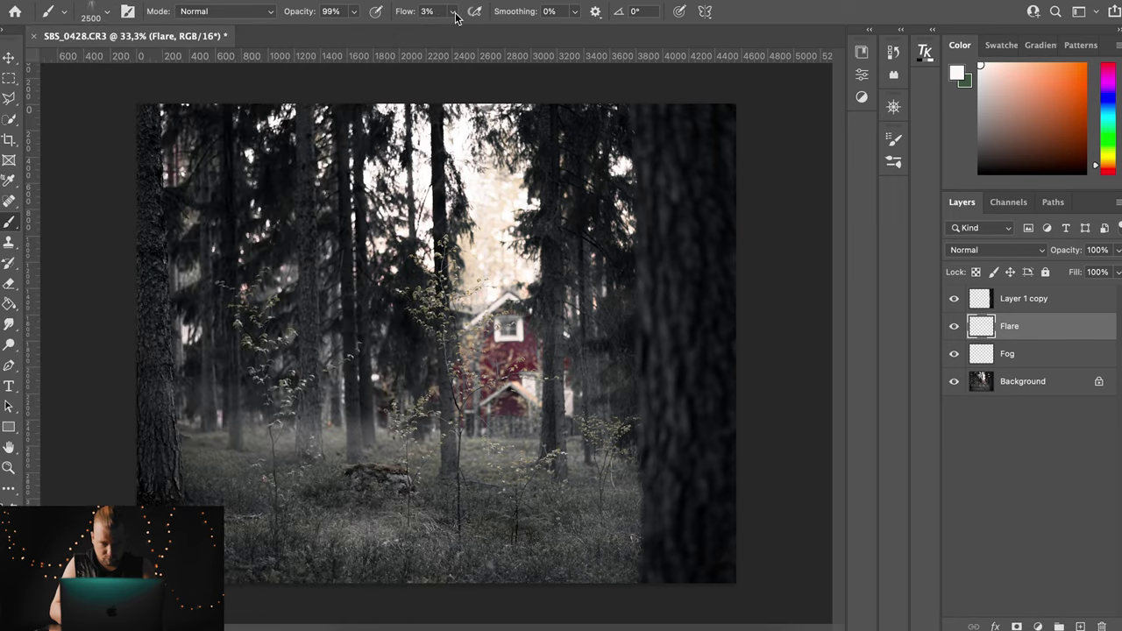
Step: At 100% flow, stamp sun rays beside the right trunk and dim Flare to 61% opacity
drag(455, 17, 526, 27)
click(589, 279)
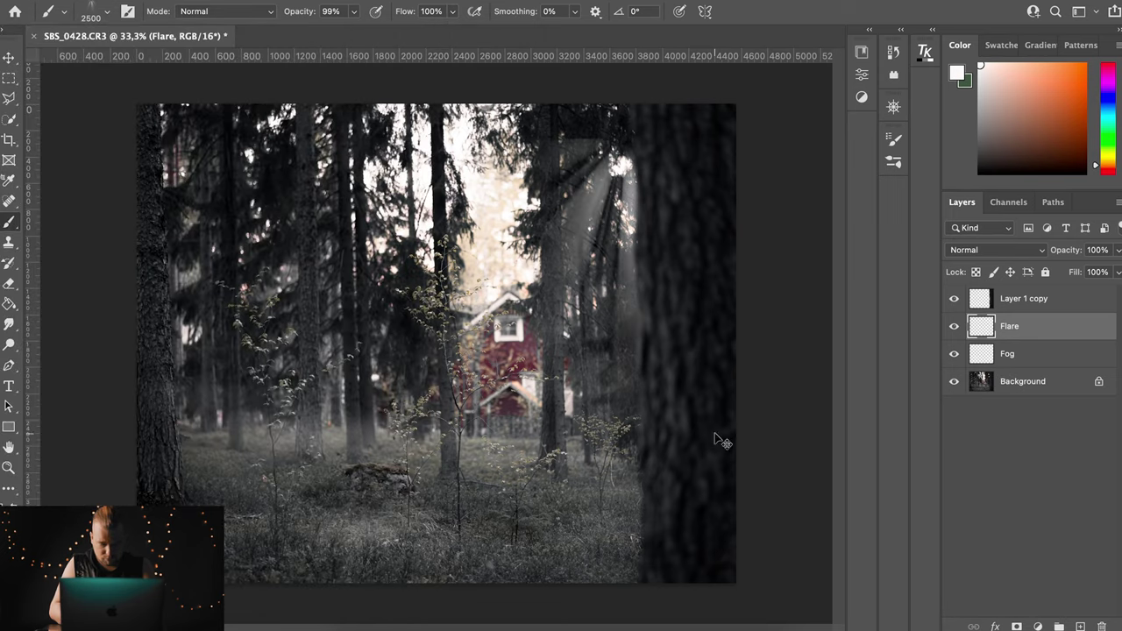
key(ctrl+z)
click(627, 245)
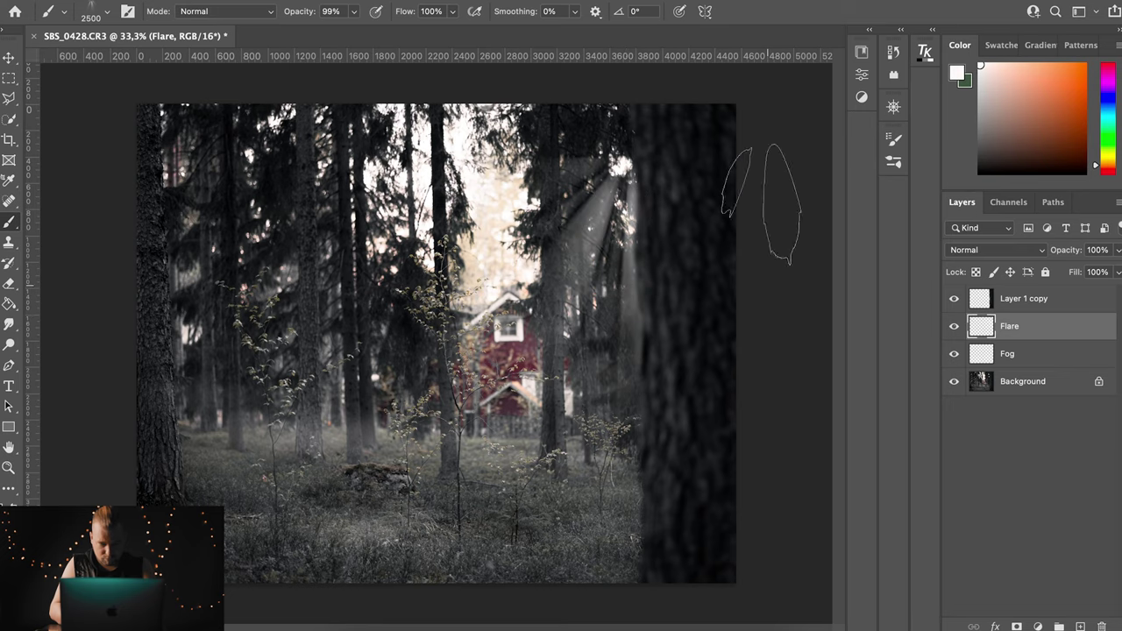
drag(1113, 249, 1089, 272)
click(1043, 444)
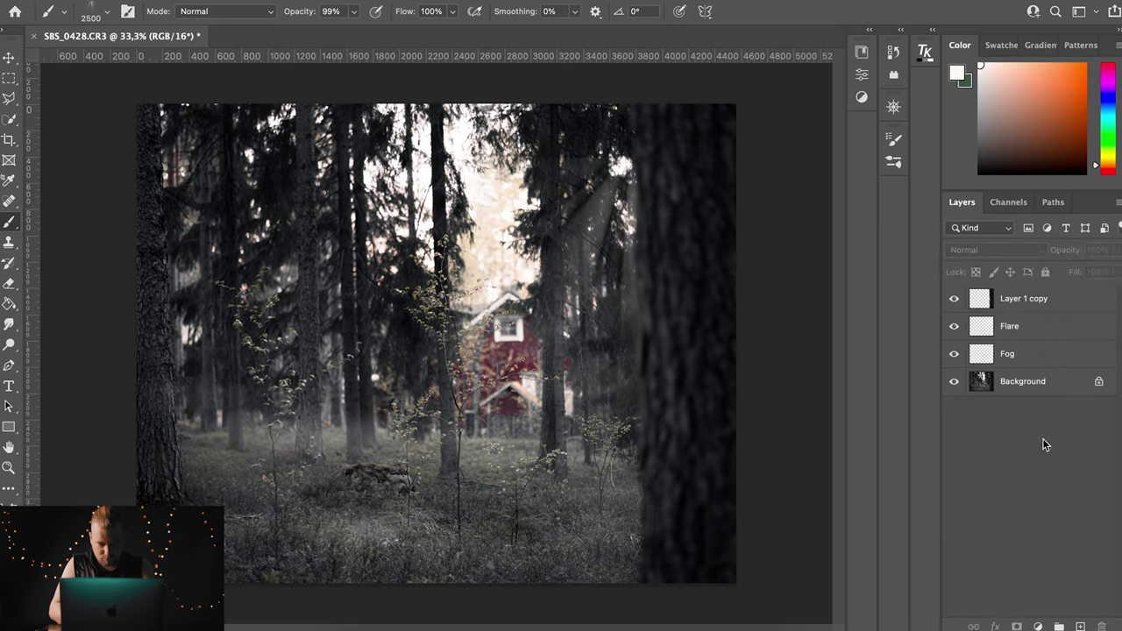
Step: Select all layers from Layer 1 copy down to Background and merge them
click(986, 303)
shift+click(983, 386)
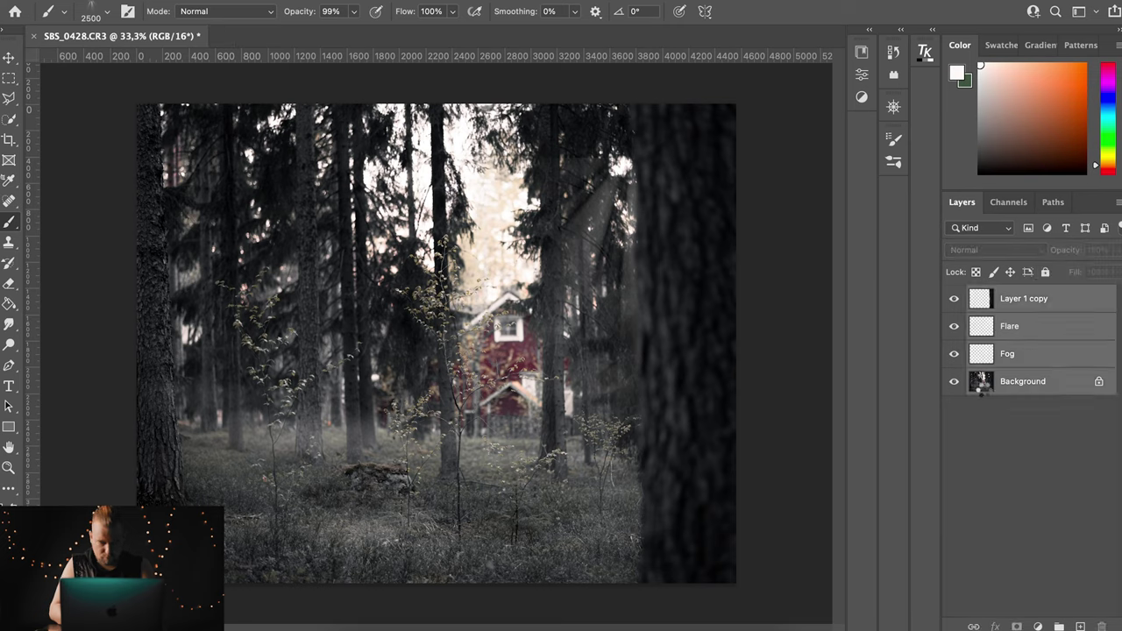
key(ctrl+e)
Step: In Color Efex Pro 4, delete Polarization, keep Tonal Contrast and Glamour Glow, and apply to Photoshop
click(685, 347)
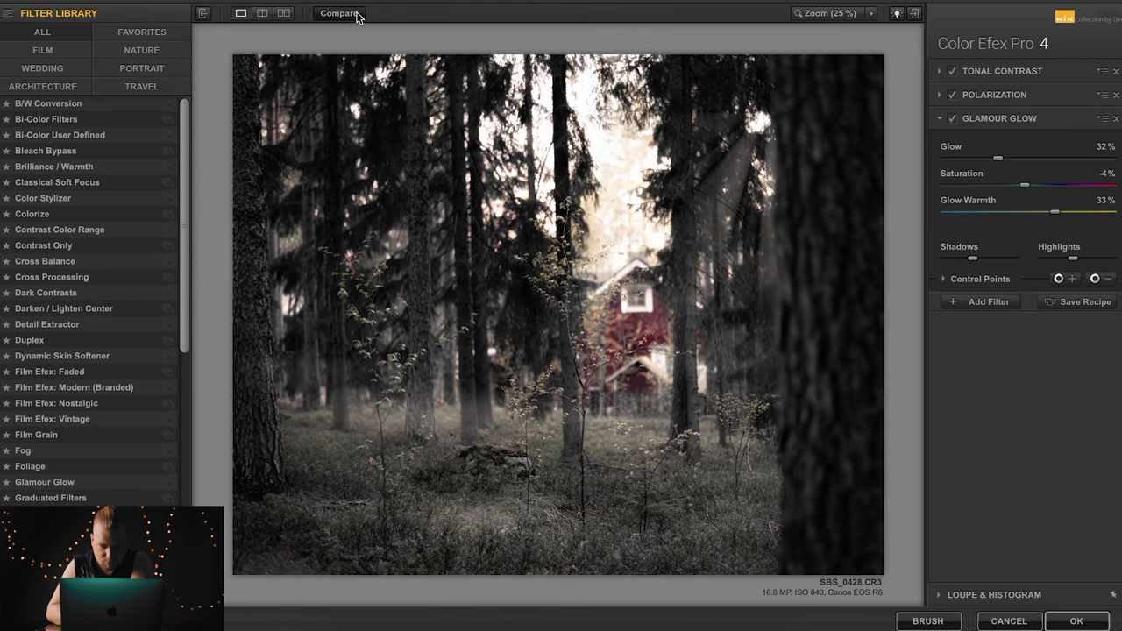
click(965, 96)
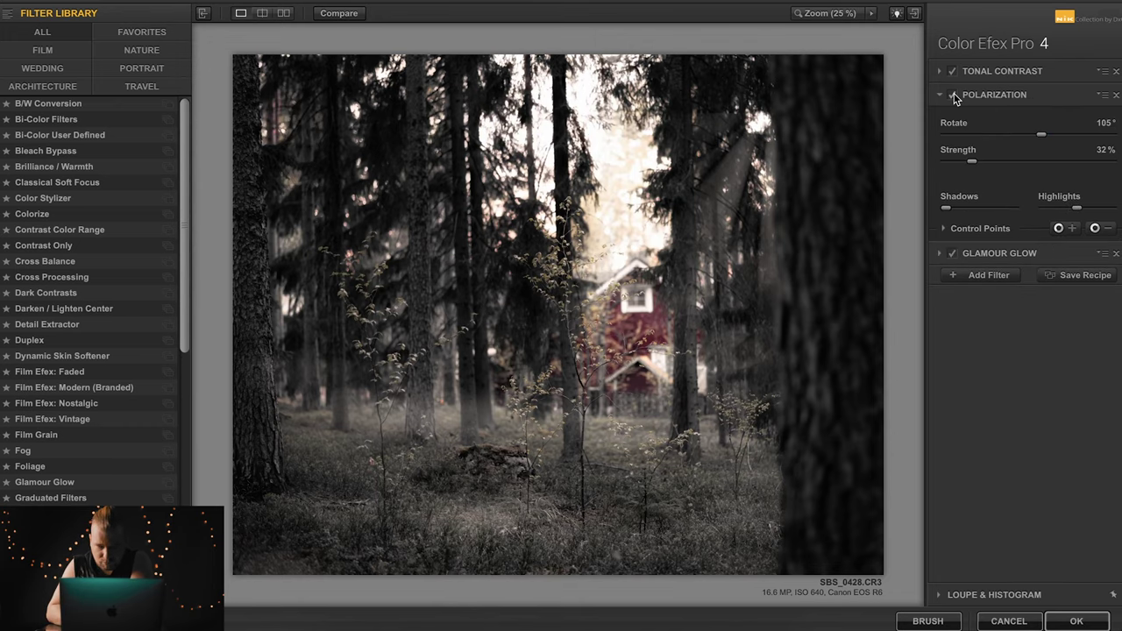
click(1117, 95)
click(986, 71)
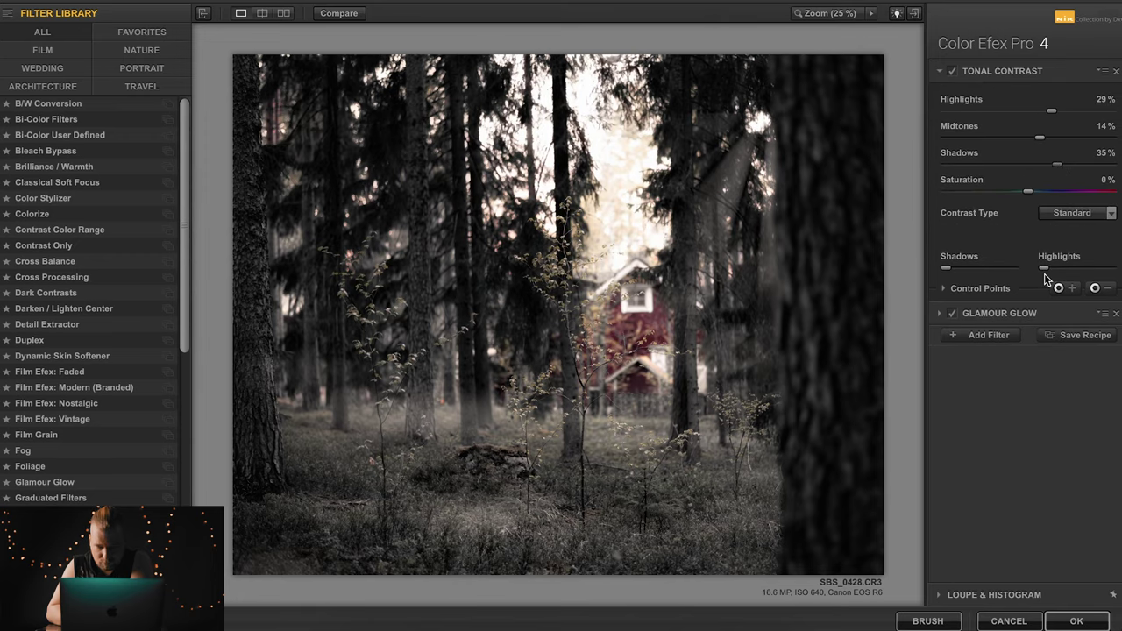
click(1005, 314)
click(1077, 620)
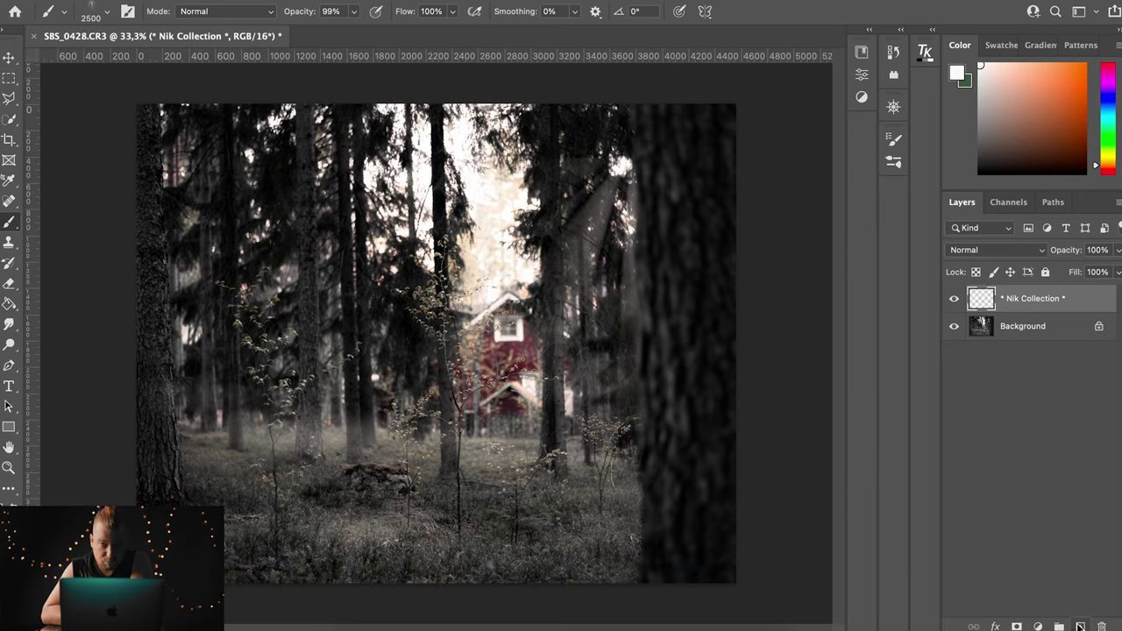
Step: Create a new layer named Glow and pick the Soft Round brush
alt+click(1080, 626)
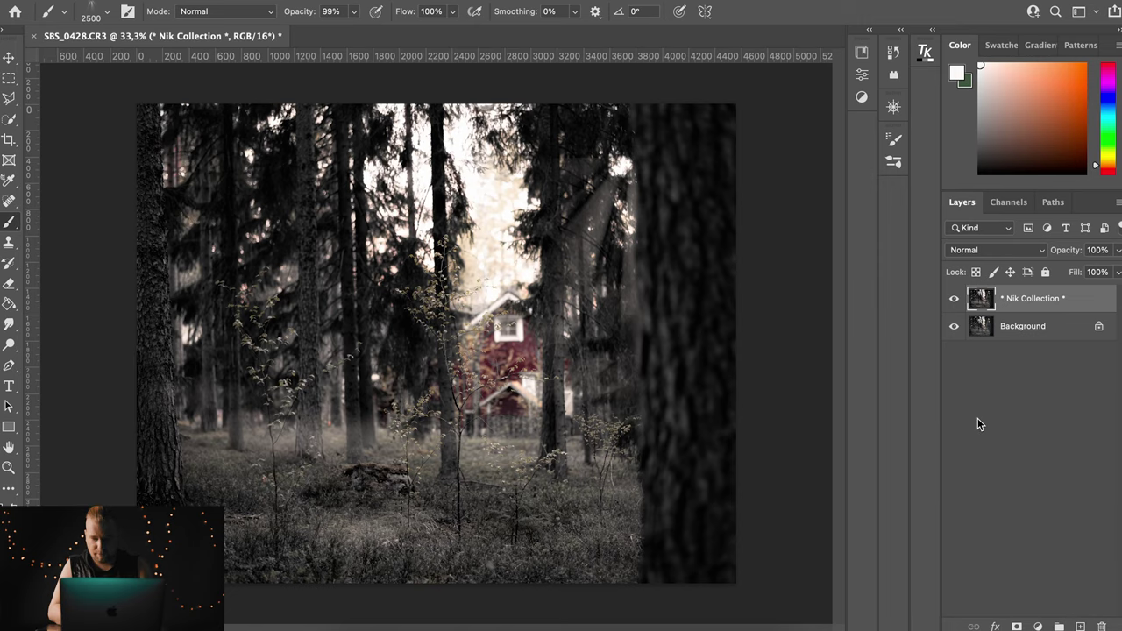
text(Gow)
key(Return)
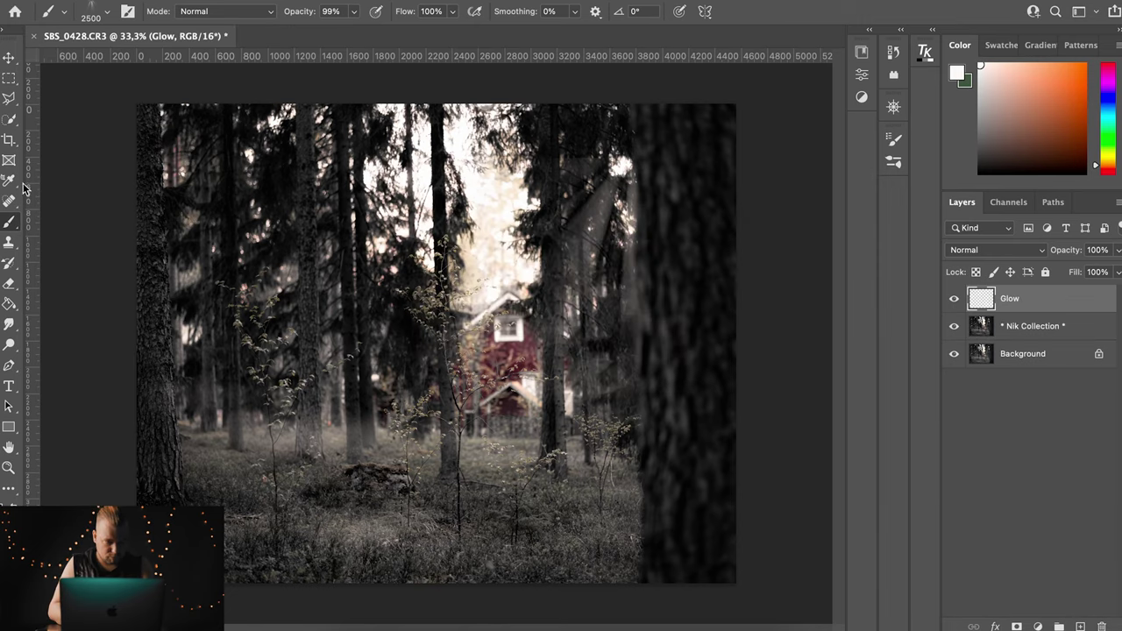
click(64, 11)
click(91, 13)
scroll(77, 235, up, 10)
click(76, 217)
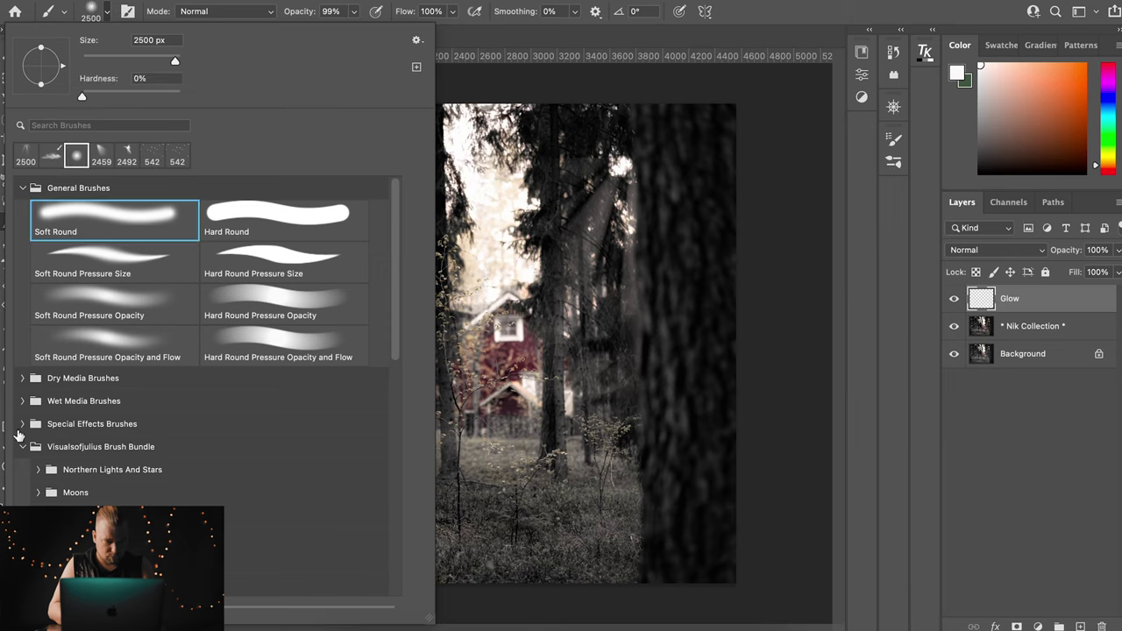
click(638, 184)
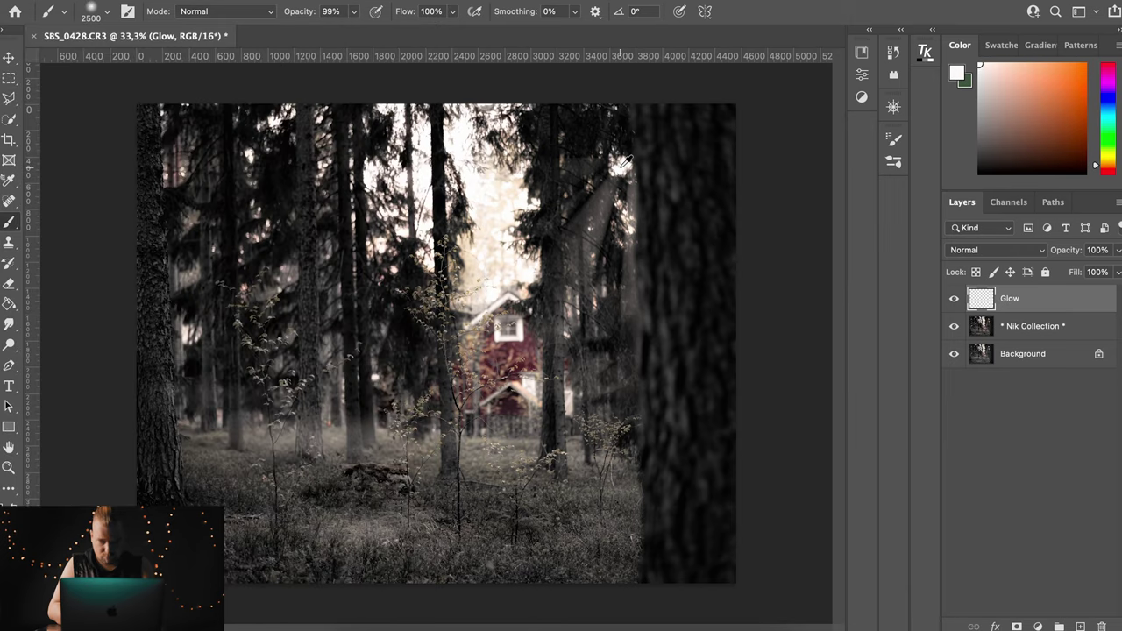
Step: With a brush of a few hundred pixels, paint a bright white glow at the light source
alt+click(622, 163)
drag(605, 171, 467, 193)
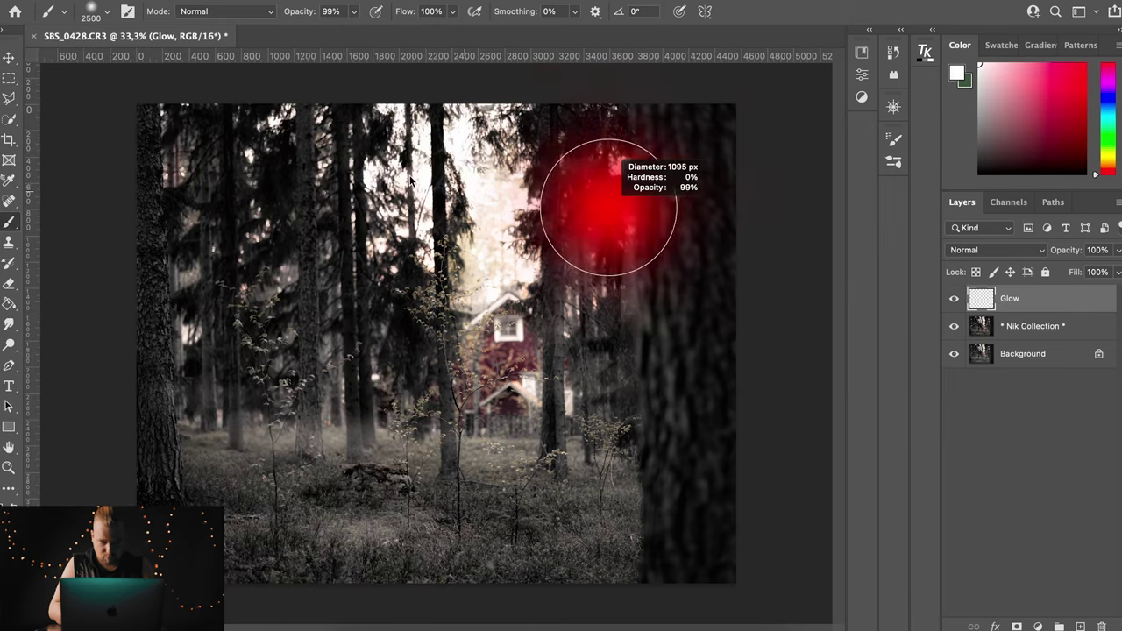
click(620, 164)
click(620, 165)
click(620, 165)
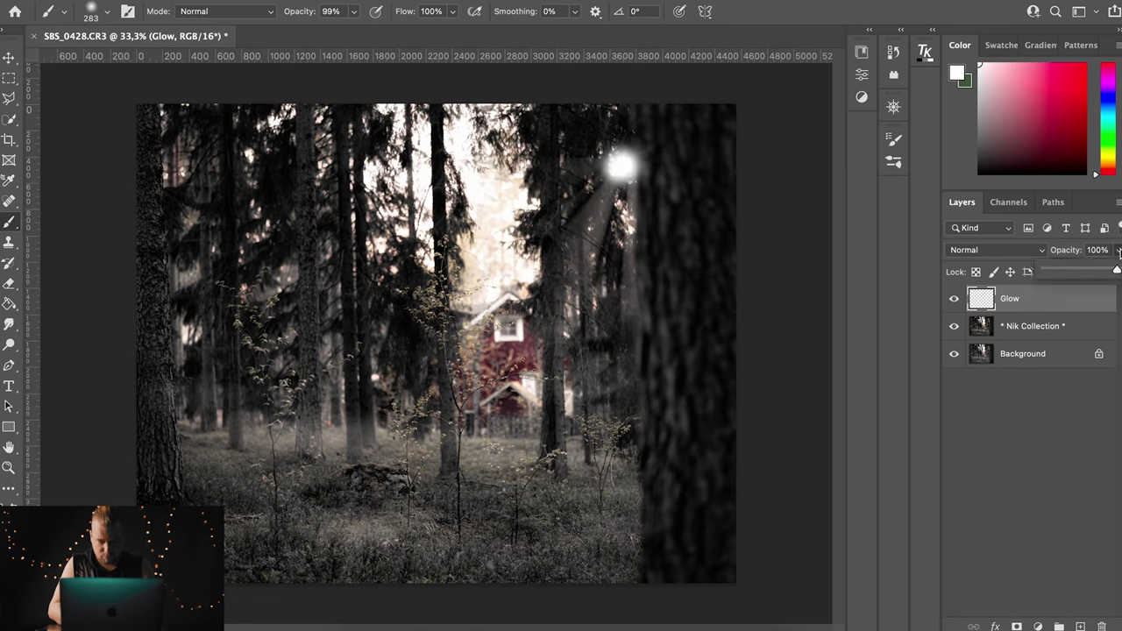
Step: Set the Glow layer to 70% opacity, then try and undo a duplicated light streak
click(997, 250)
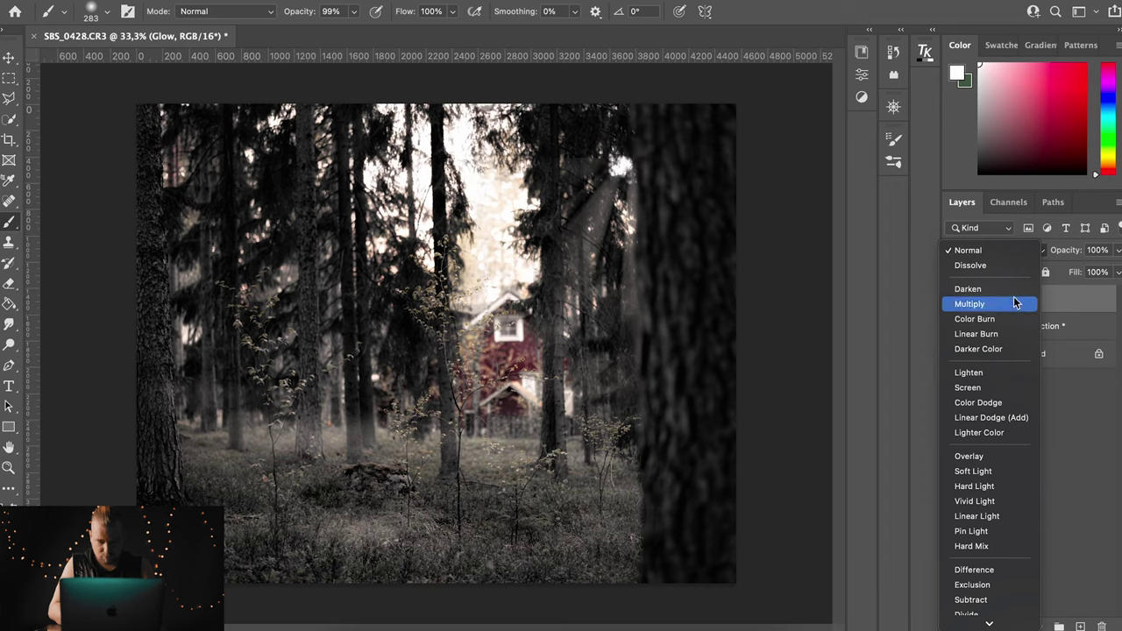
click(968, 250)
drag(1118, 250, 1095, 271)
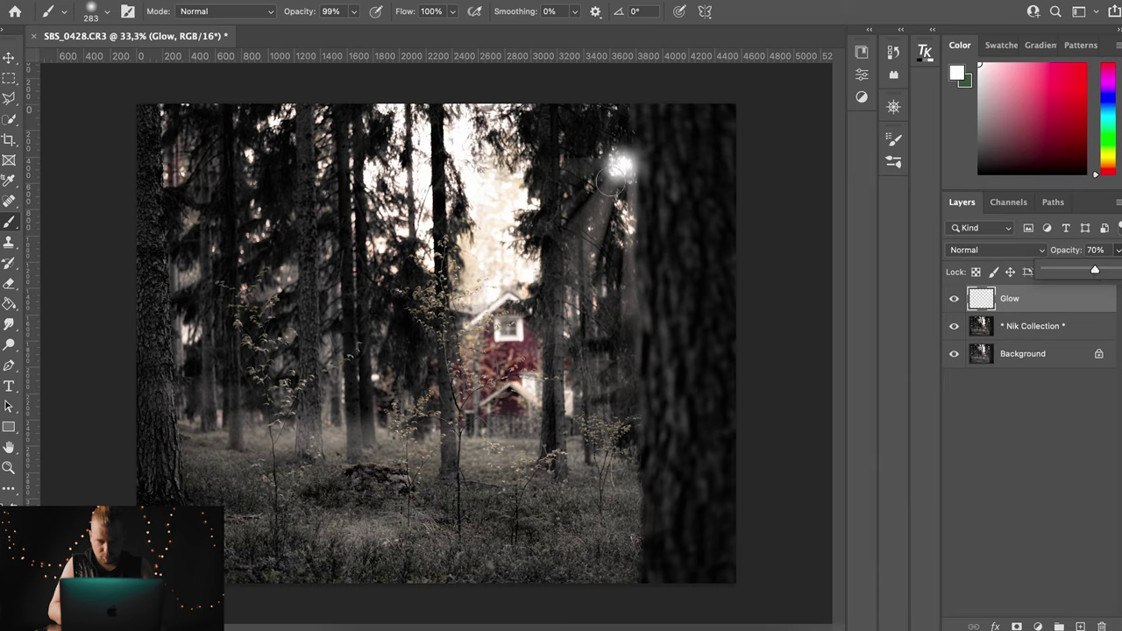
key(ctrl+j)
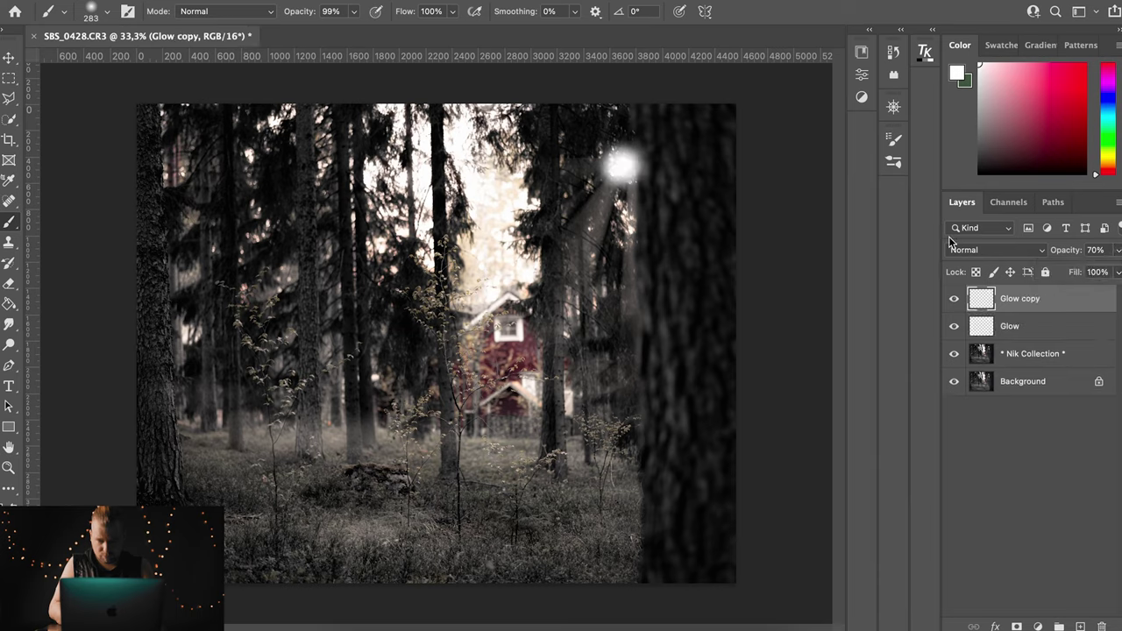
drag(621, 166, 586, 230)
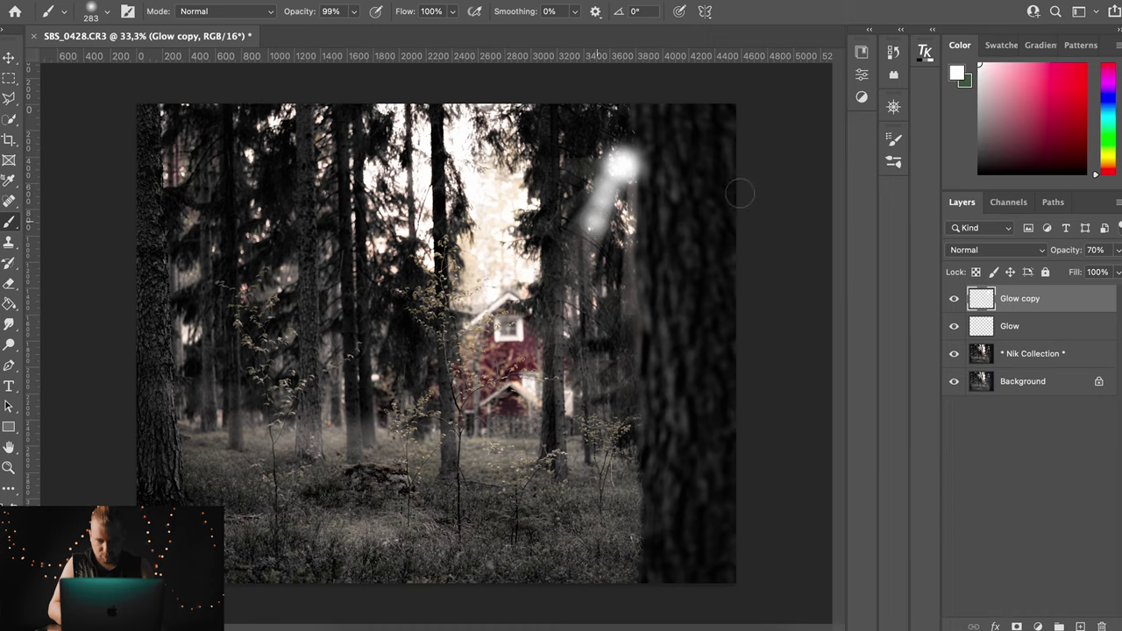
key(ctrl+z)
key(ctrl+z)
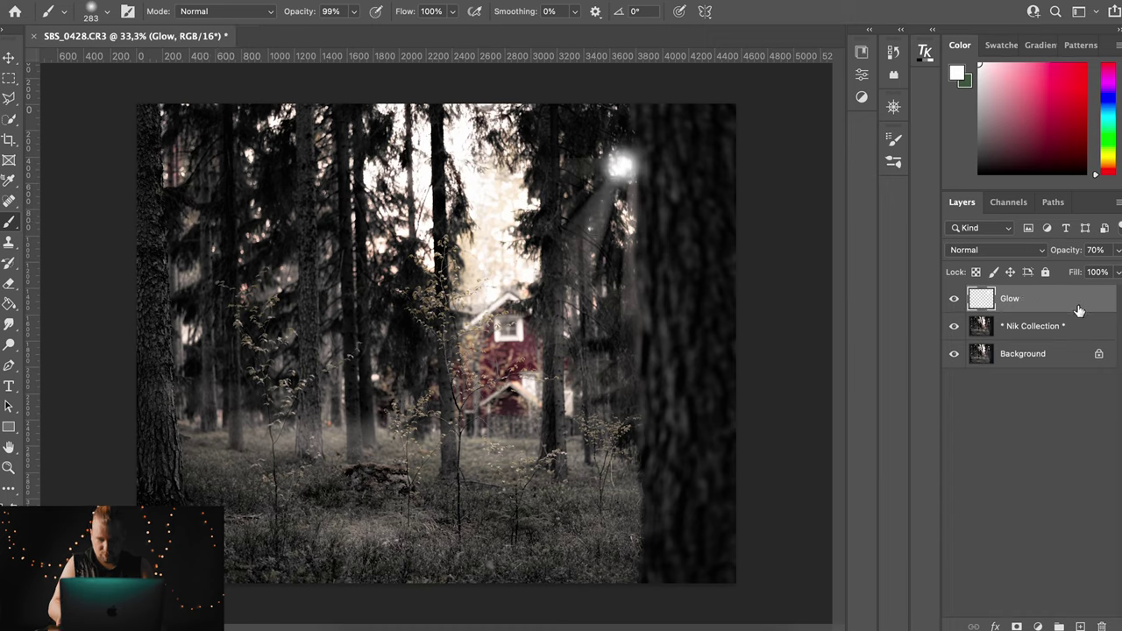
Step: At 13% brush flow, paint a faint light beam and glow beside the source, comparing with Glow hidden
click(452, 11)
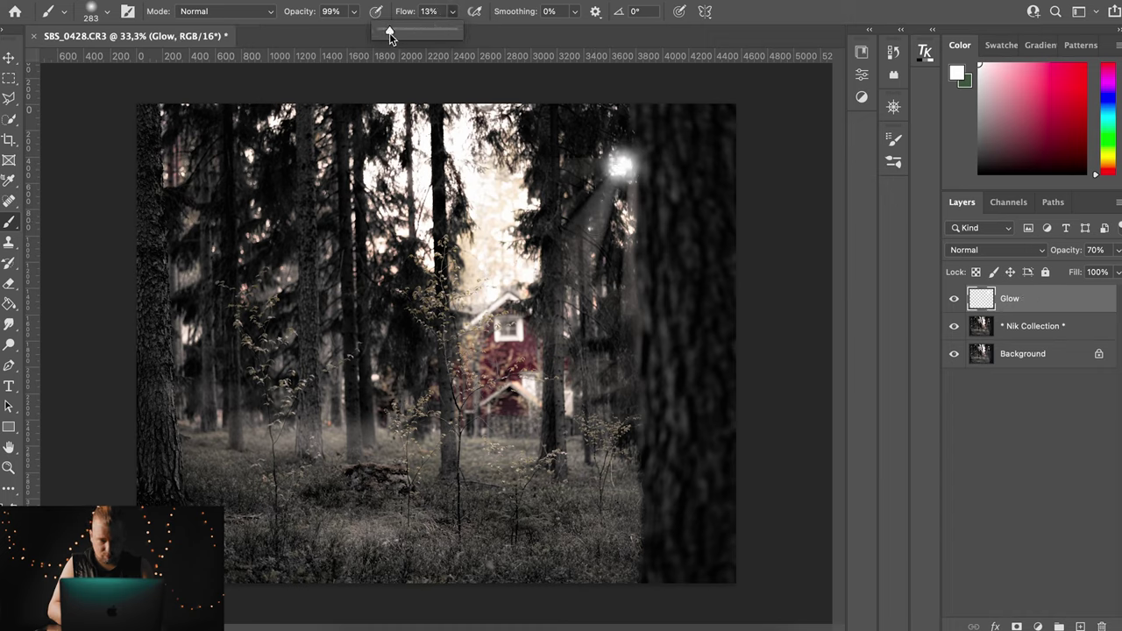
mouse_move(620, 167)
mouse_down()
mouse_move(572, 281)
mouse_move(382, 496)
mouse_up()
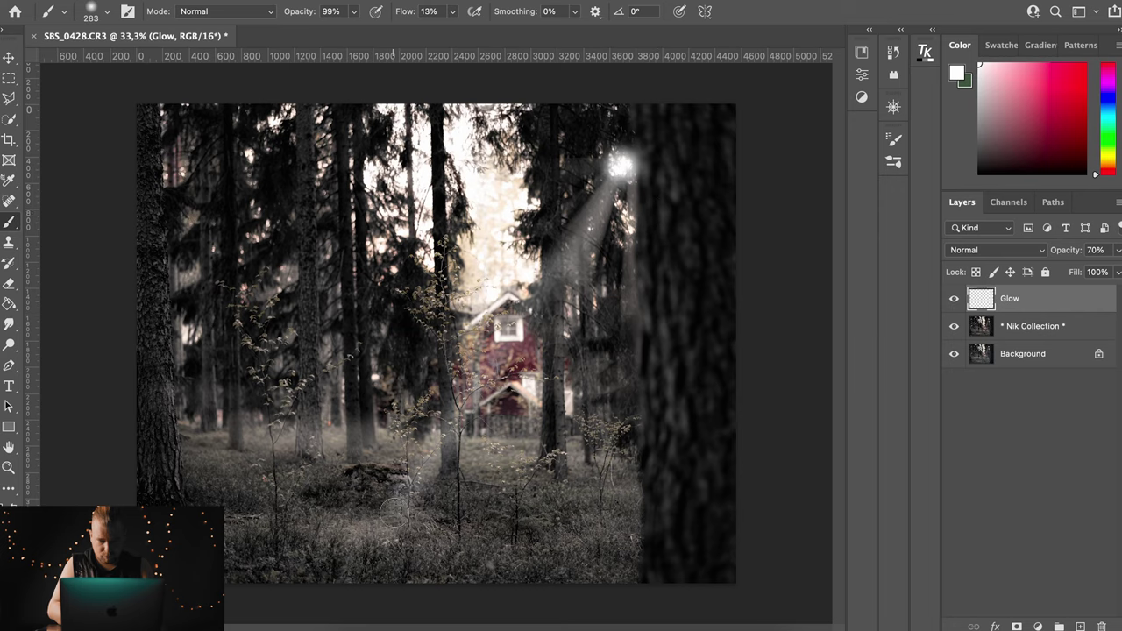
key(ctrl+z)
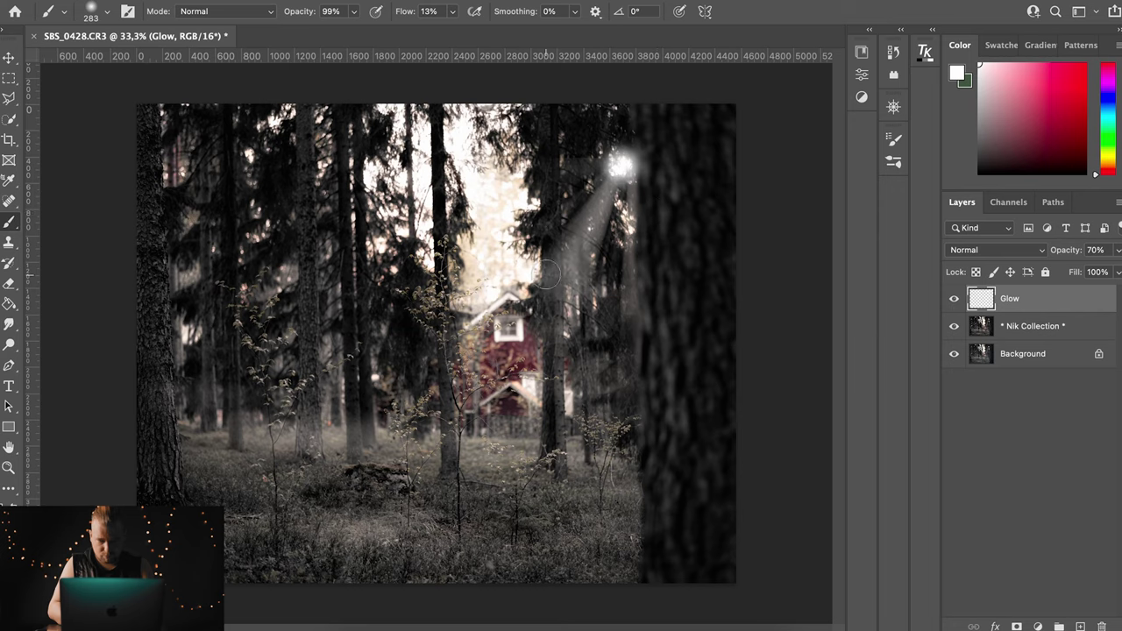
drag(603, 189, 580, 166)
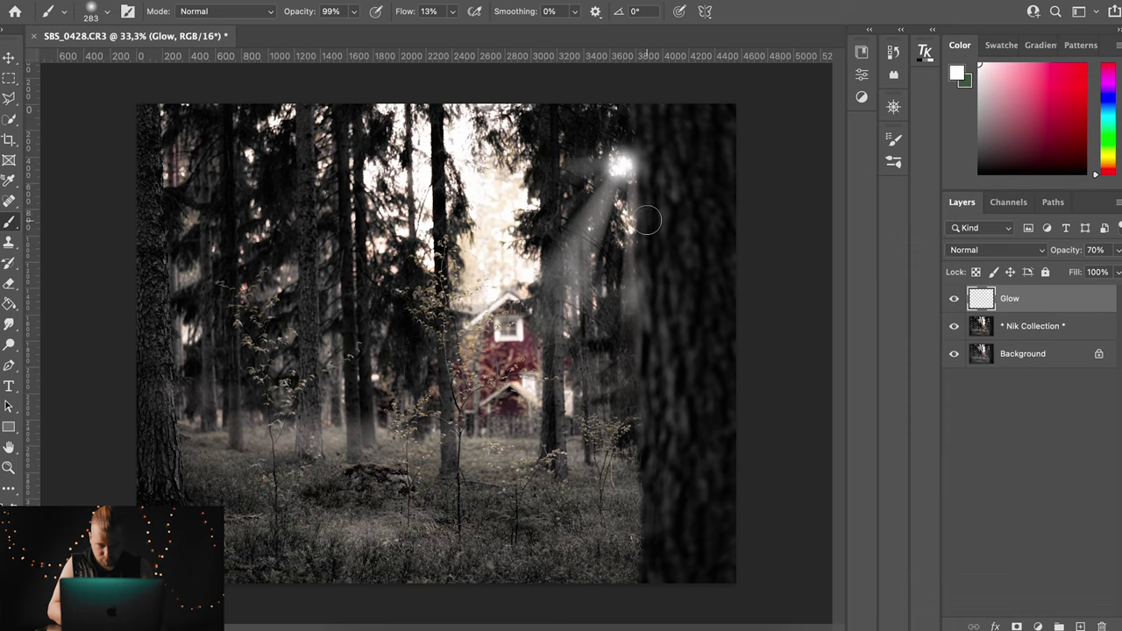
click(954, 299)
click(954, 299)
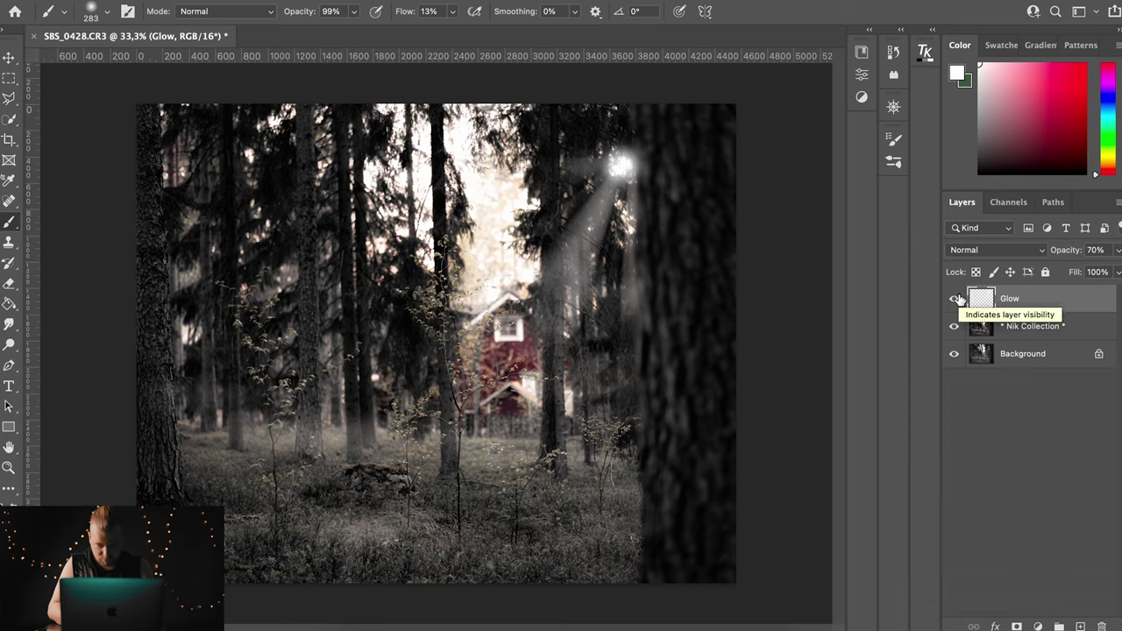
key(ctrl+comma)
key(ctrl+comma)
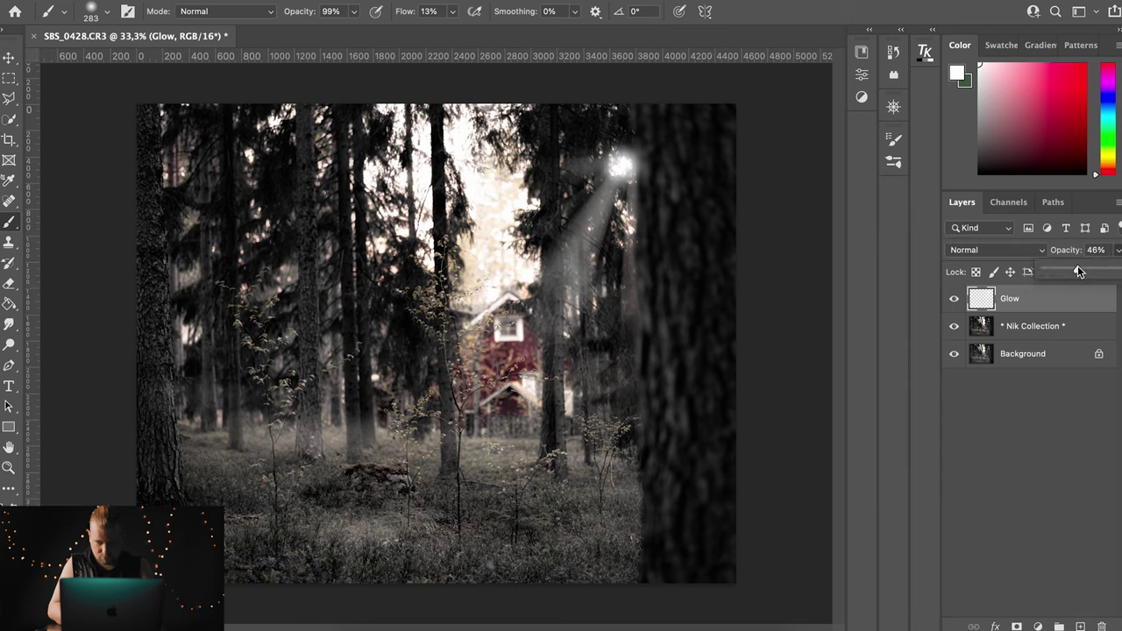
Step: Merge all three layers into one and save the flattened image
shift+click(1016, 351)
key(ctrl+shift+e)
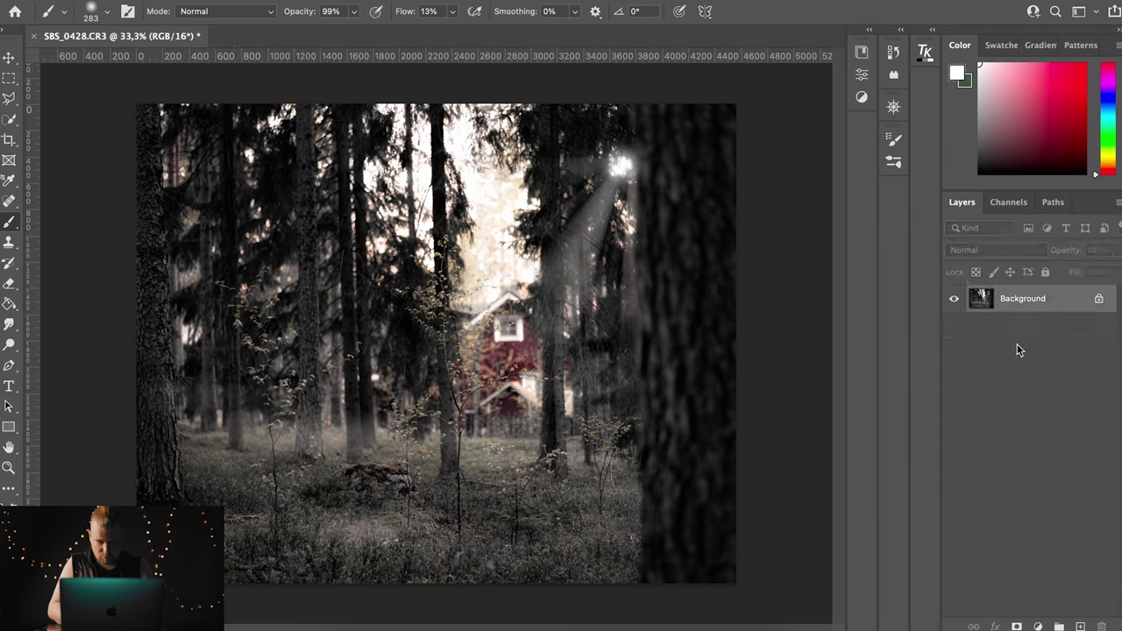
key(ctrl+s)
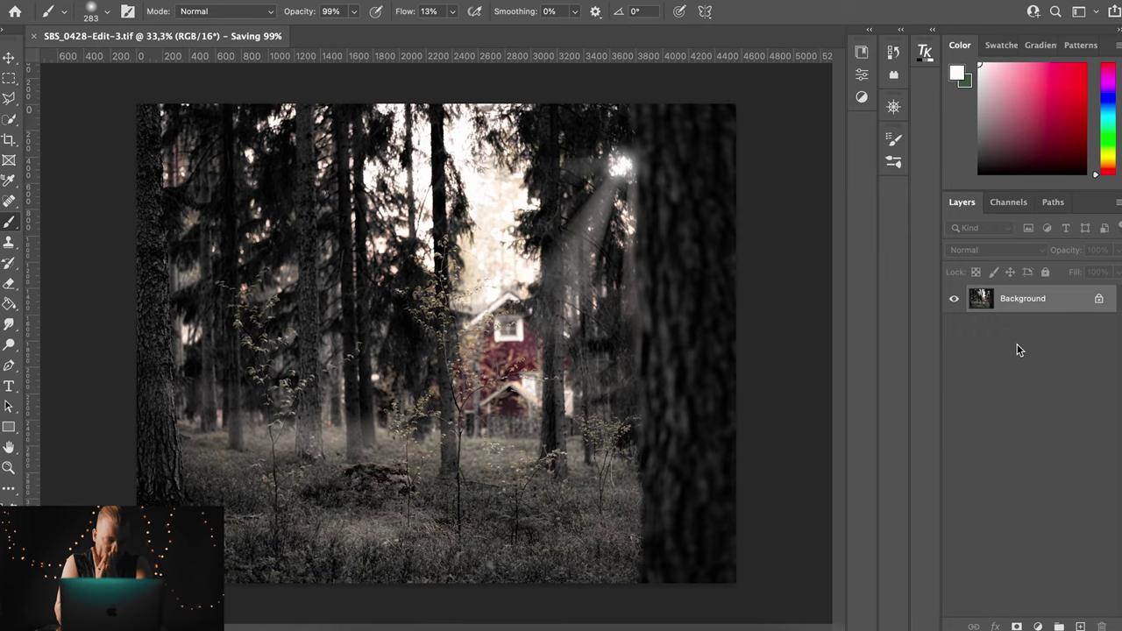
Step: Back in Lightroom, adjust HSL Yellow luminance and Orange saturation +71, then export the photo
click(35, 37)
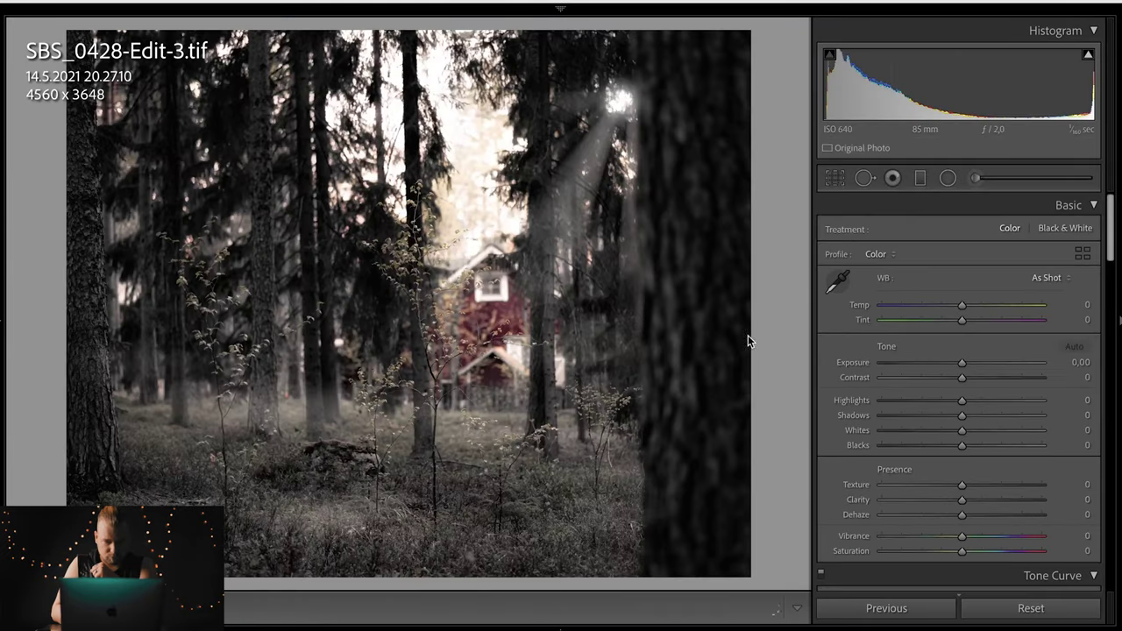
scroll(900, 336, down, 3)
scroll(900, 336, down, 10)
scroll(900, 340, up, 4)
scroll(929, 298, up, 2)
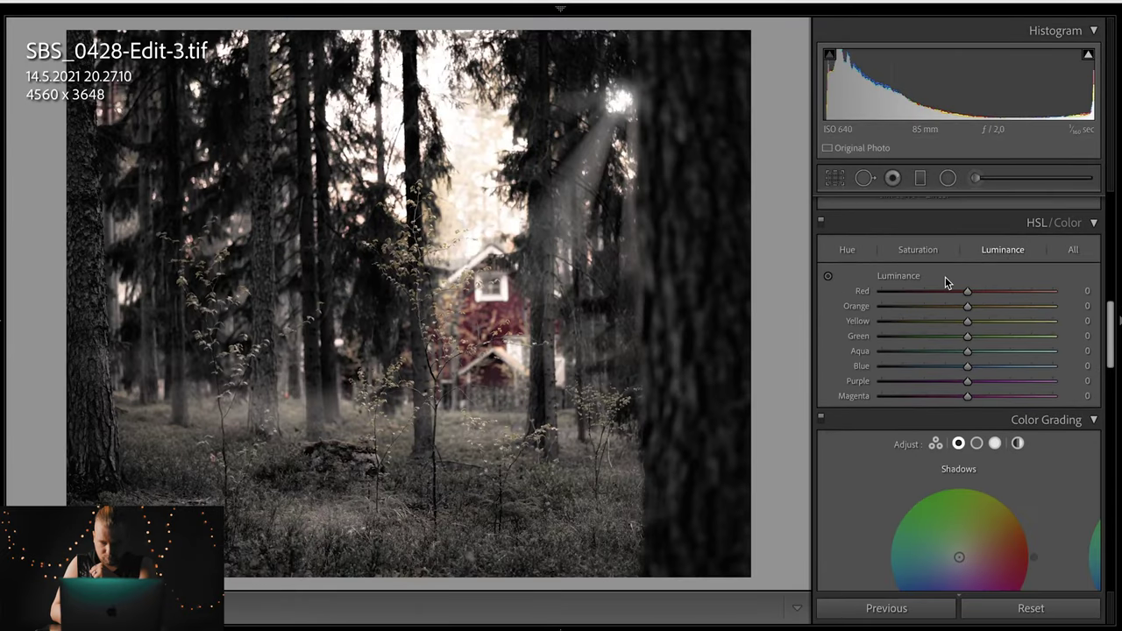
mouse_move(1001, 321)
mouse_down()
mouse_move(921, 331)
mouse_move(1030, 307)
mouse_up()
click(918, 250)
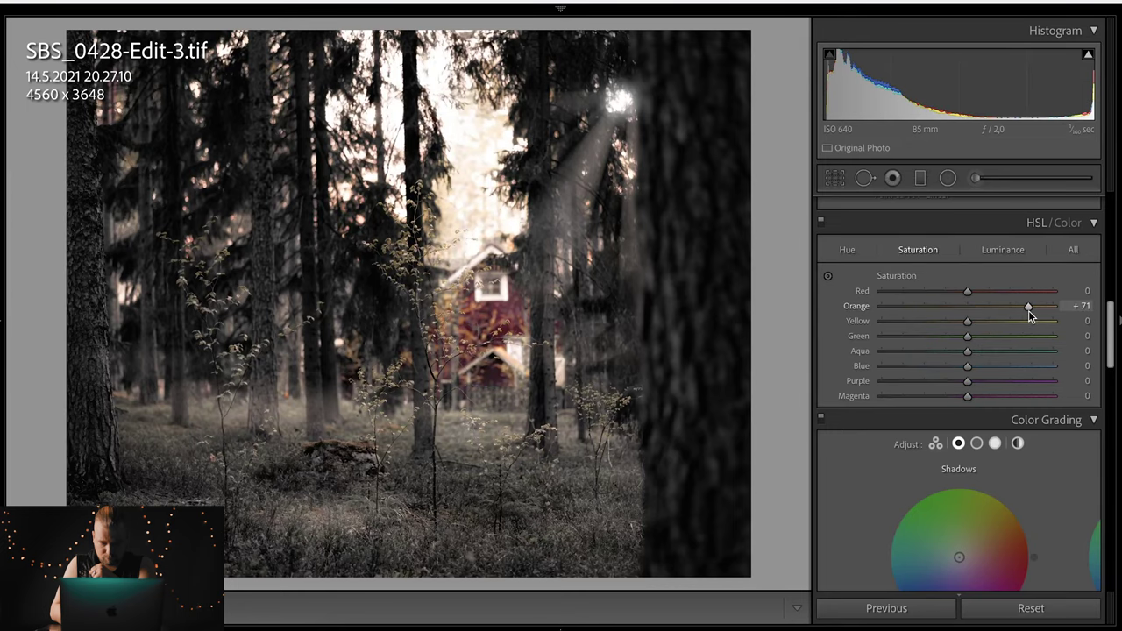
key(ctrl+shift+e)
key(Return)
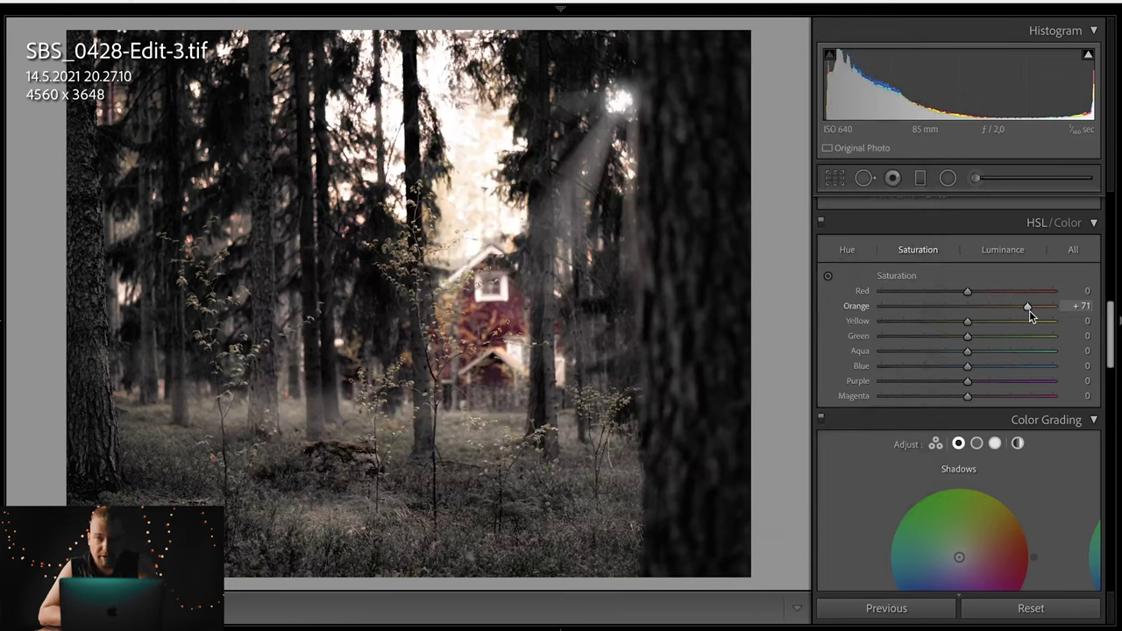